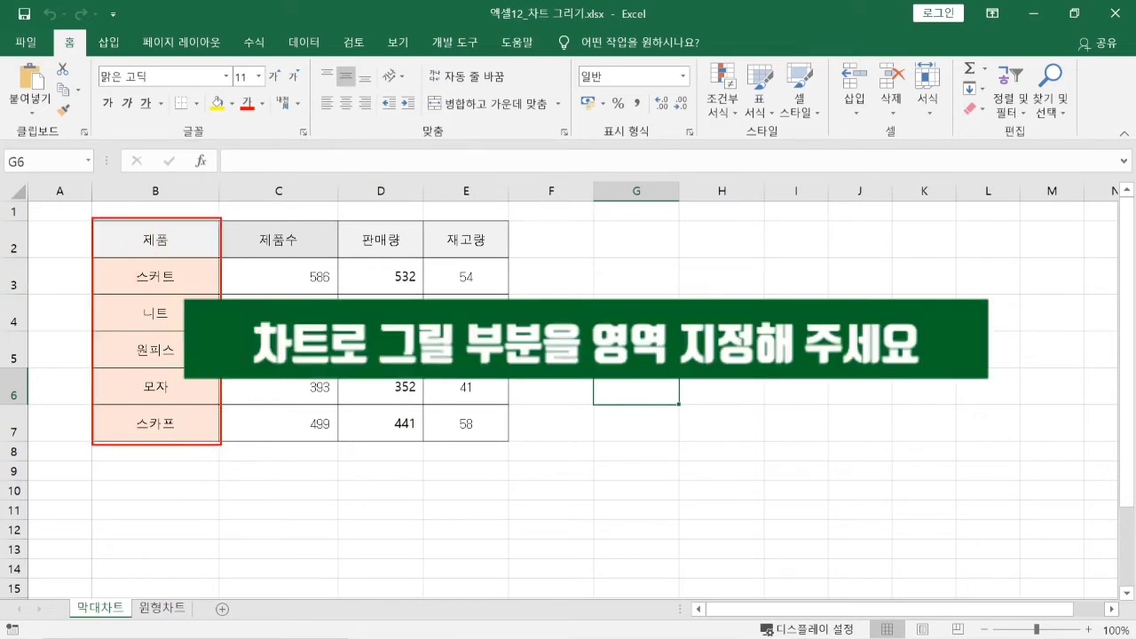
# Insert a 2-D clustered column chart from the 제품 and 판매량 columns, ranges B2:B7 and D2:D7.
pyautogui.moveTo(143, 247); pyautogui.dragTo(147, 418)
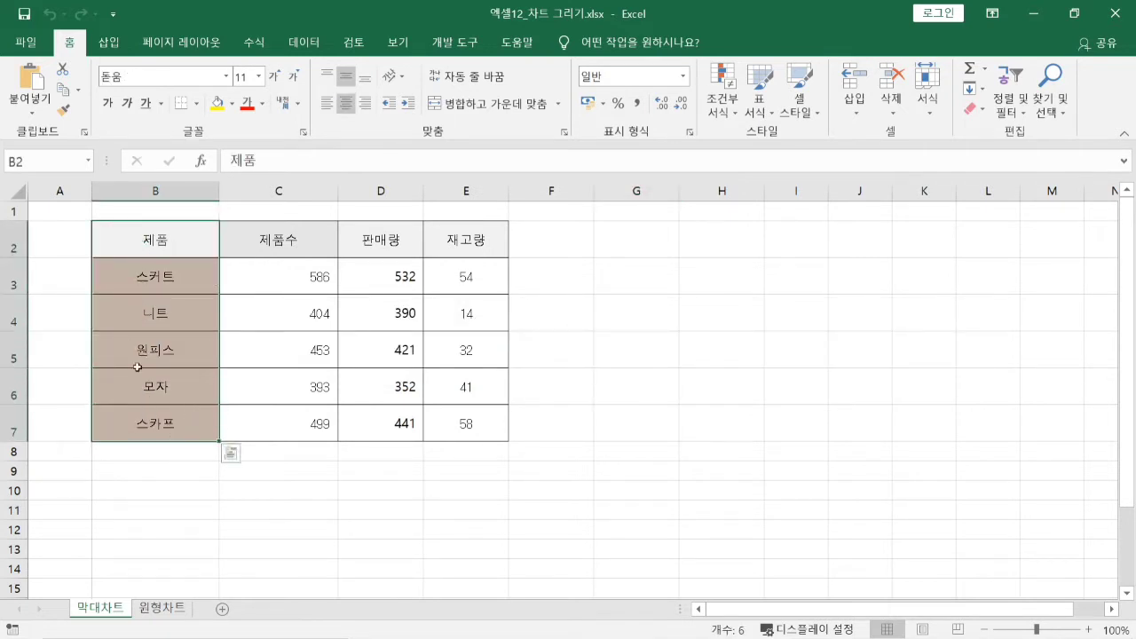
pyautogui.click(244, 351)
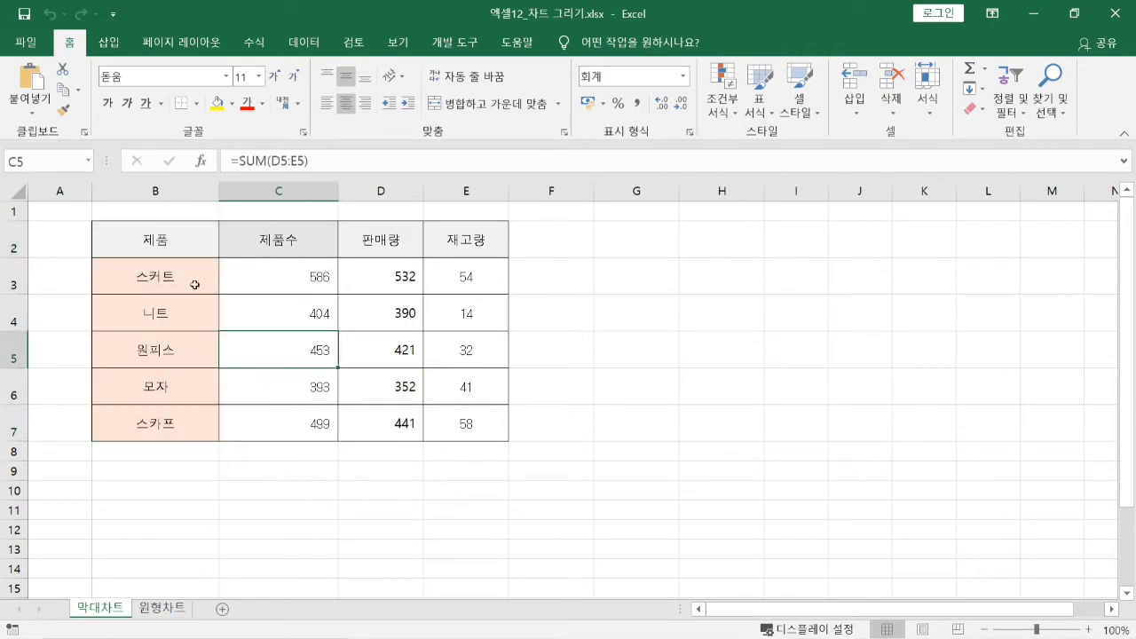
pyautogui.click(163, 243)
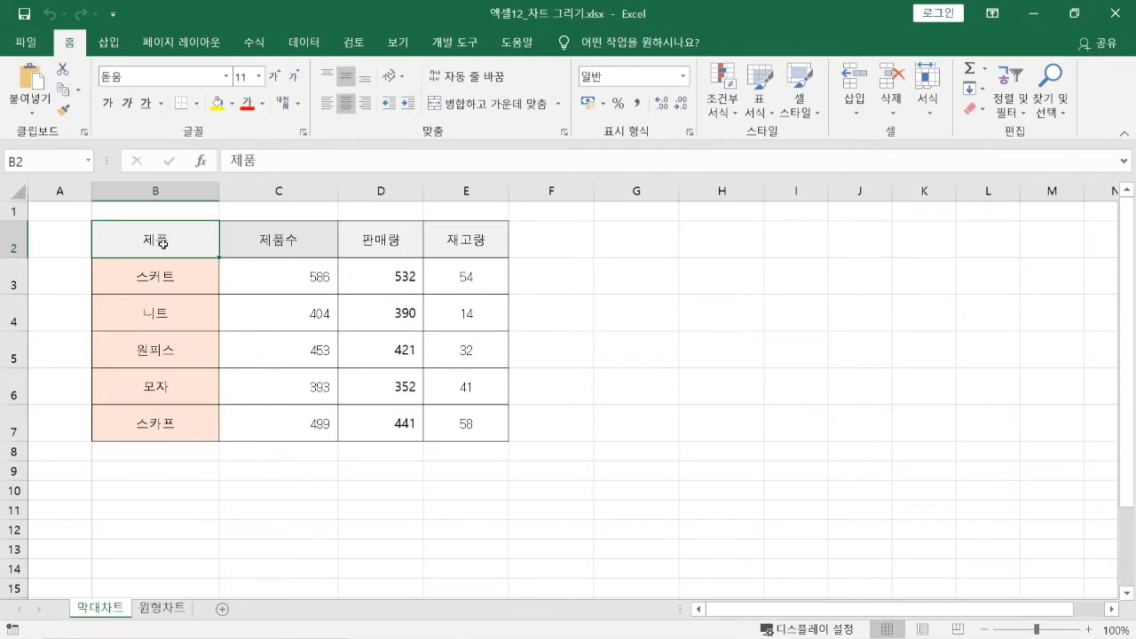
pyautogui.hotkey('ctrl', 'shift', 'Down')
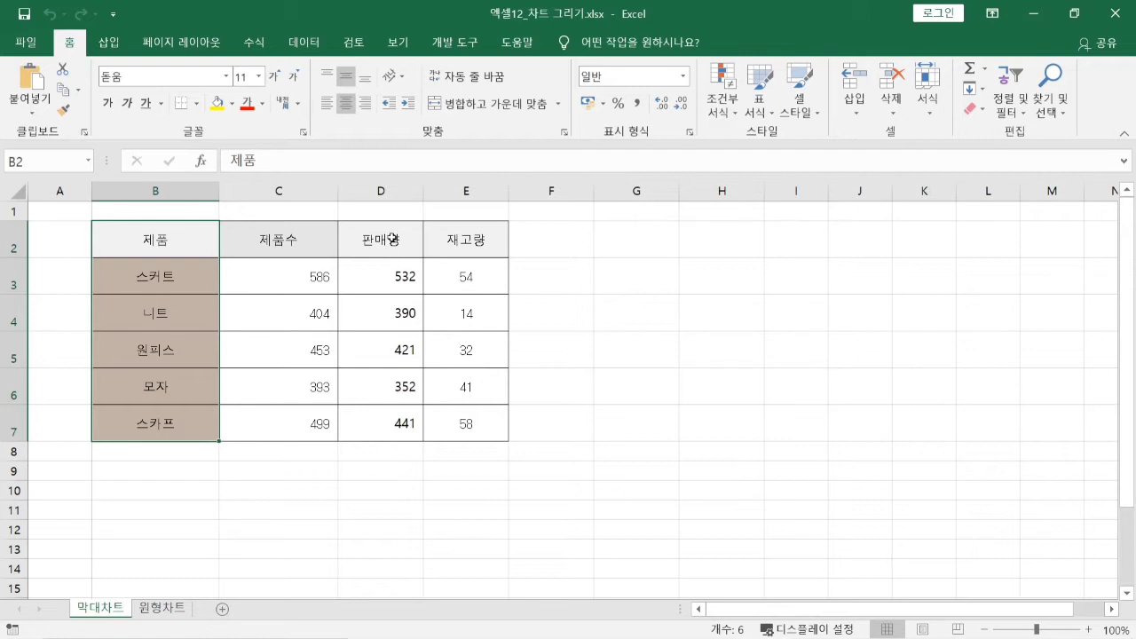
pyautogui.moveTo(392, 238); pyautogui.dragTo(376, 418)
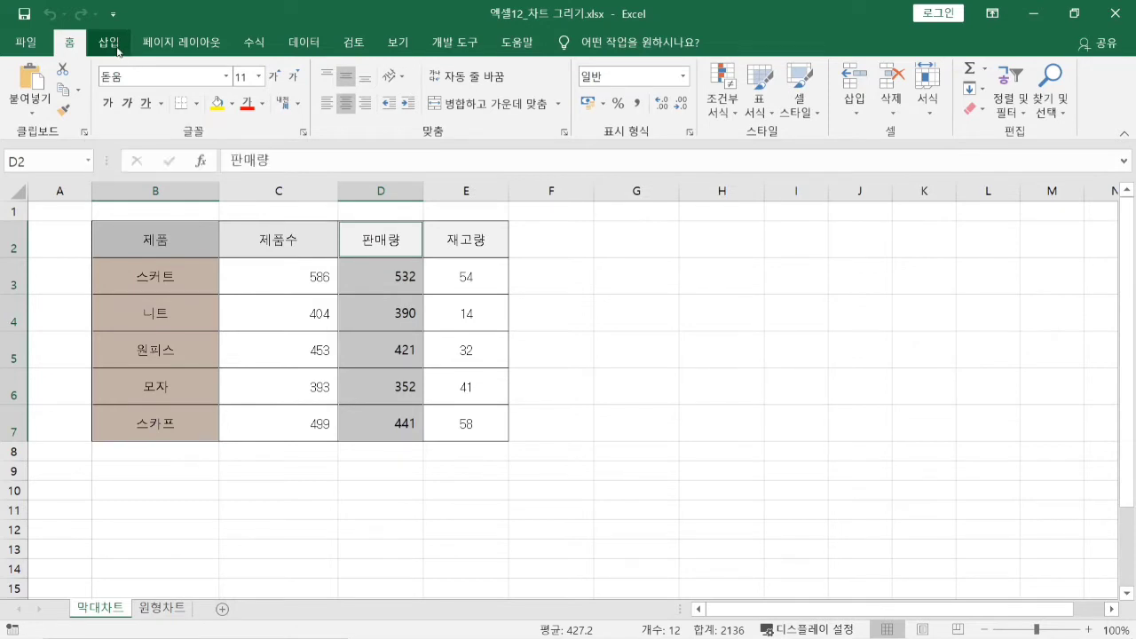
pyautogui.click(117, 51)
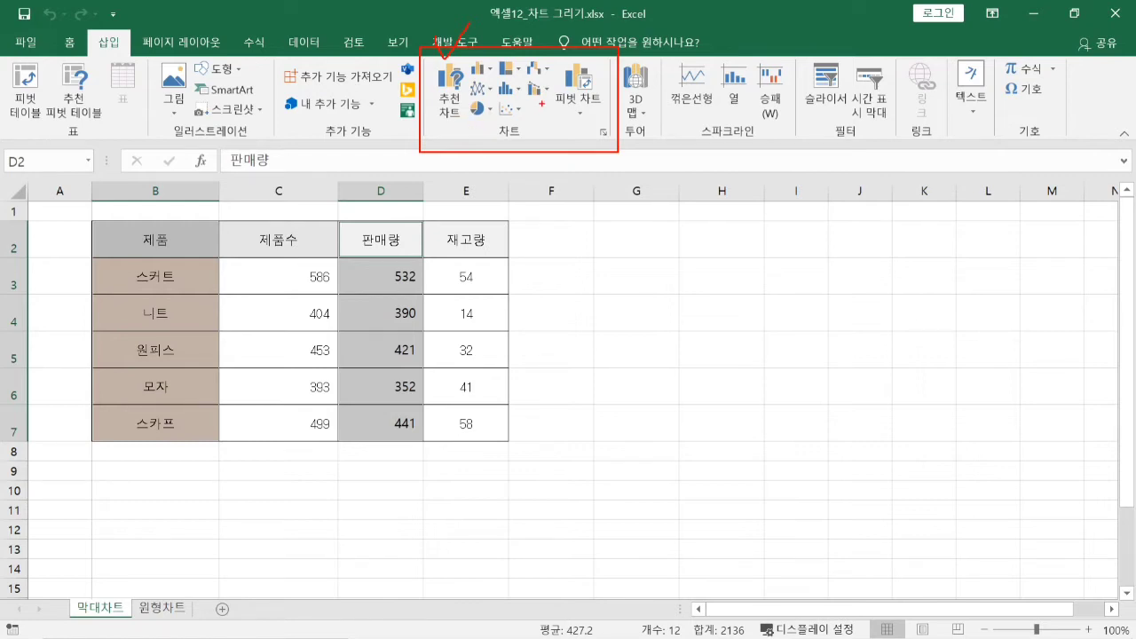
pyautogui.moveTo(523, 78)
pyautogui.mouseDown()
pyautogui.moveTo(529, 93)
pyautogui.moveTo(549, 82)
pyautogui.moveTo(523, 75)
pyautogui.mouseUp()
pyautogui.press('Escape')
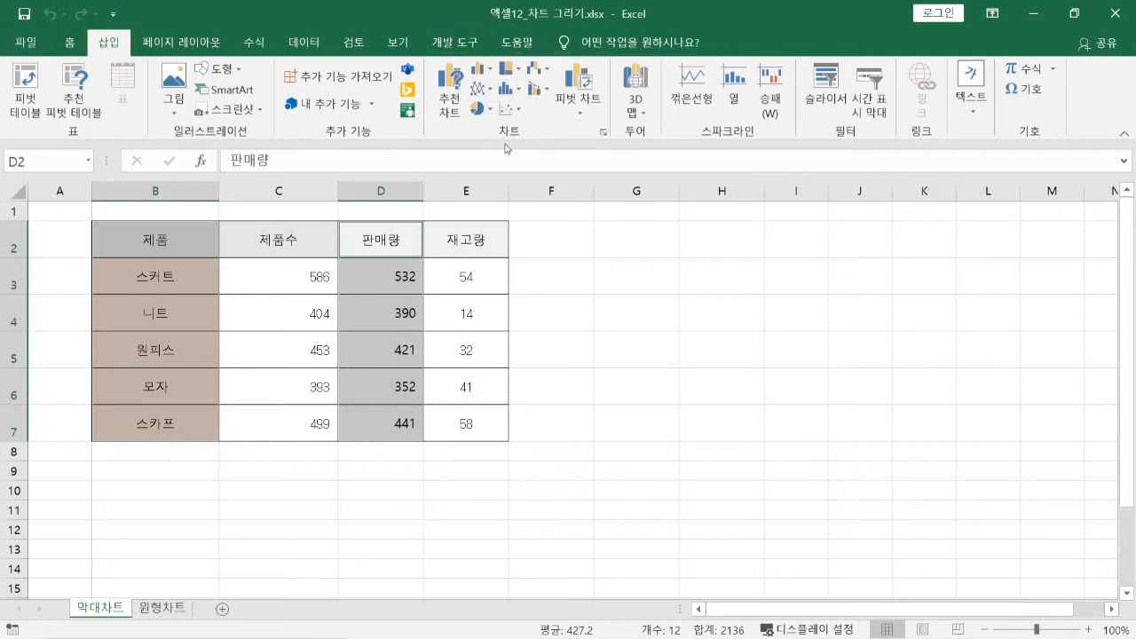
pyautogui.click(484, 69)
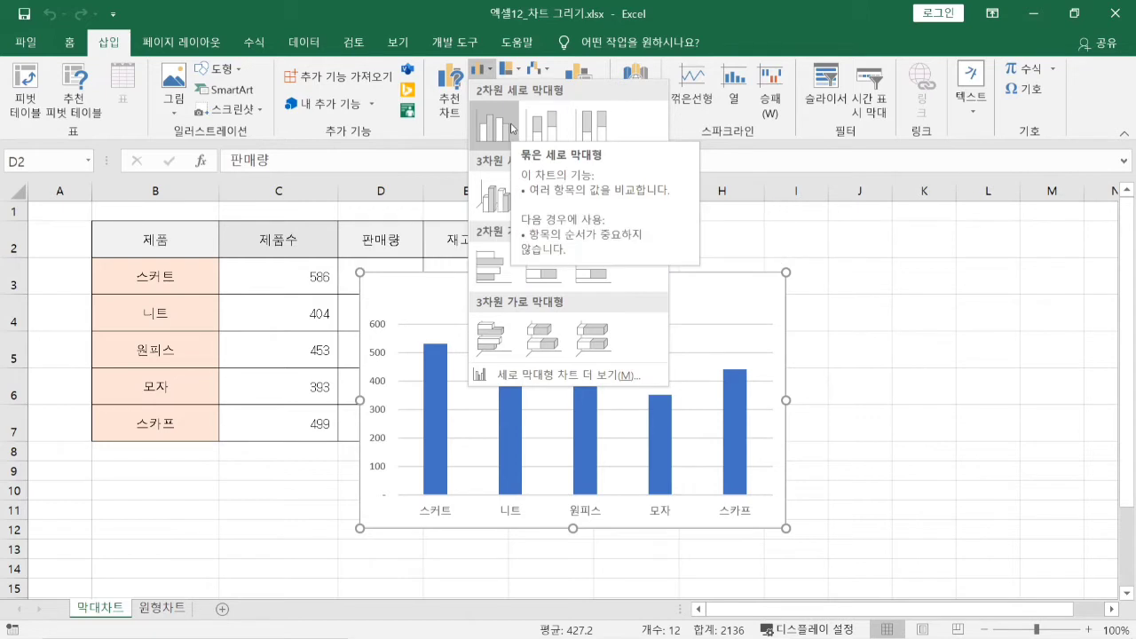
pyautogui.click(482, 71)
pyautogui.click(487, 76)
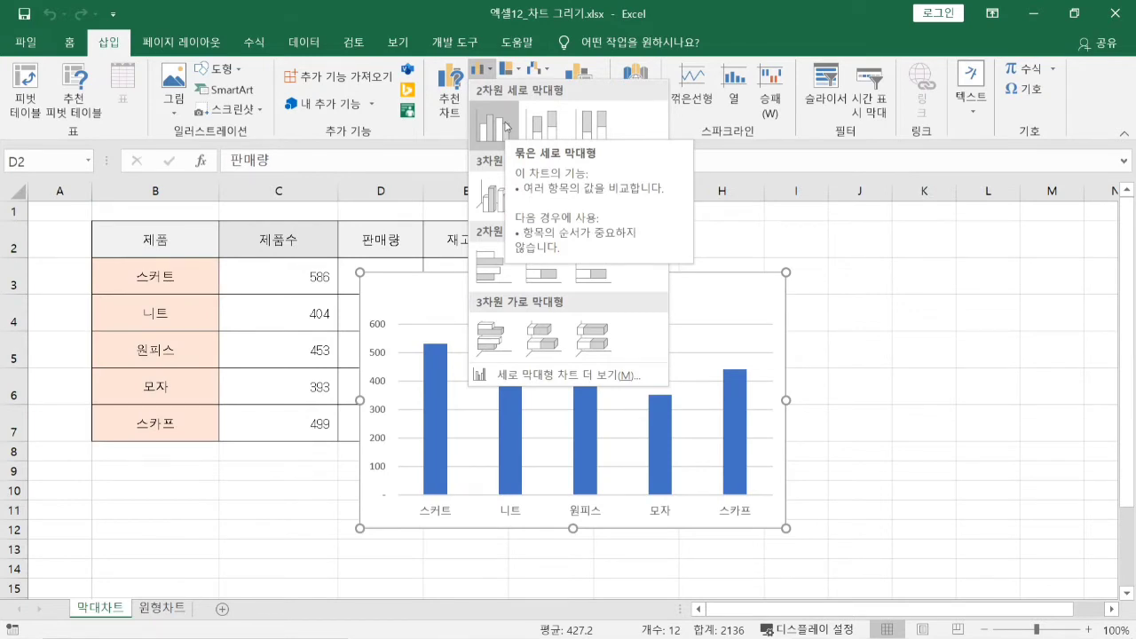
pyautogui.click(494, 124)
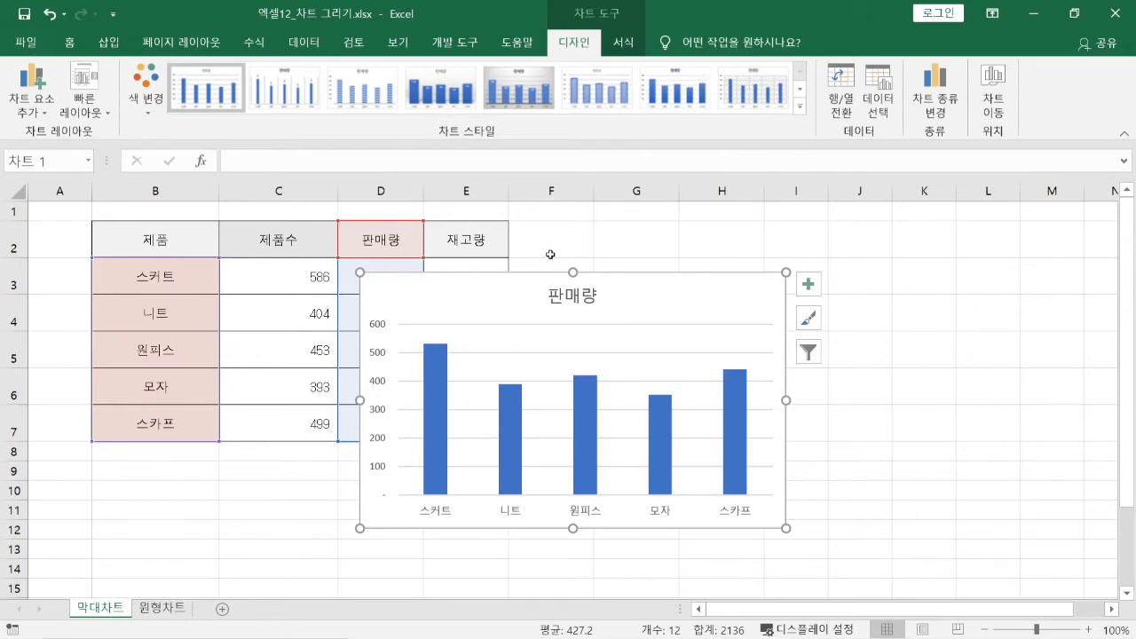
# Move the 판매량 column chart below the table so its upper-left corner sits at cell B9.
pyautogui.hotkey('ctrl', '2')
pyautogui.moveTo(410, 279); pyautogui.dragTo(504, 309)
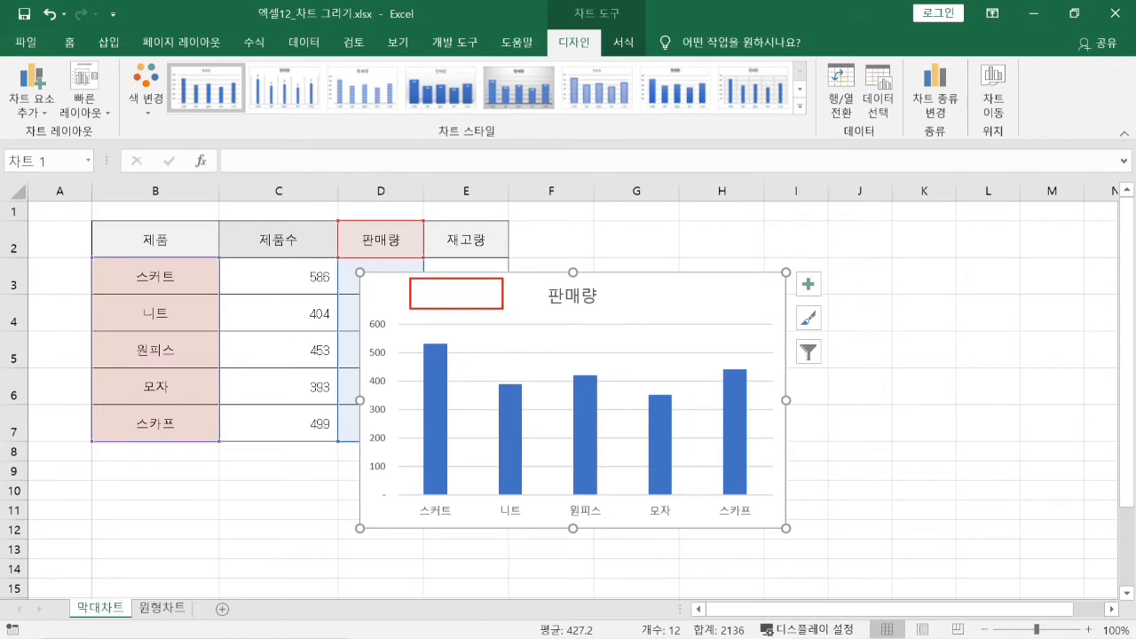
pyautogui.moveTo(636, 289); pyautogui.dragTo(769, 320)
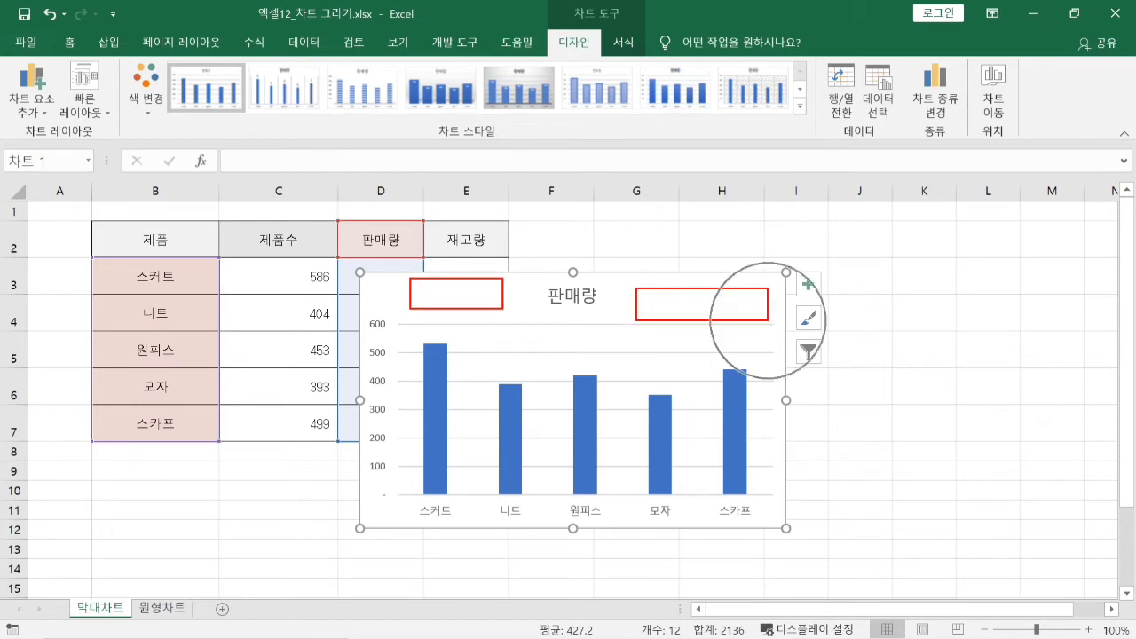
pyautogui.press('Escape')
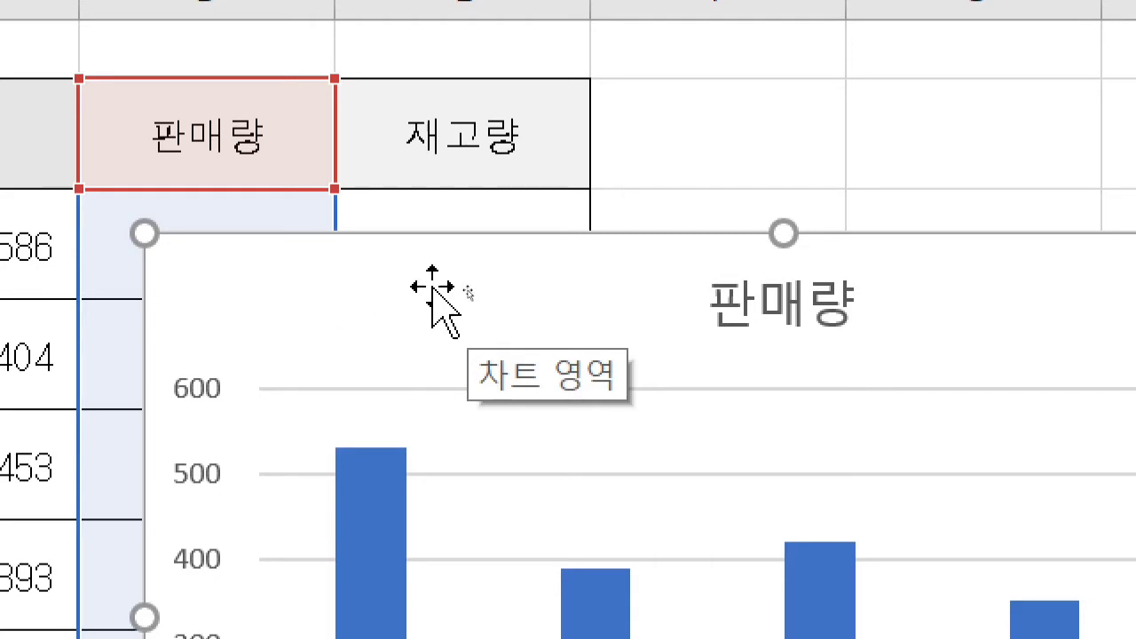
pyautogui.click(500, 286)
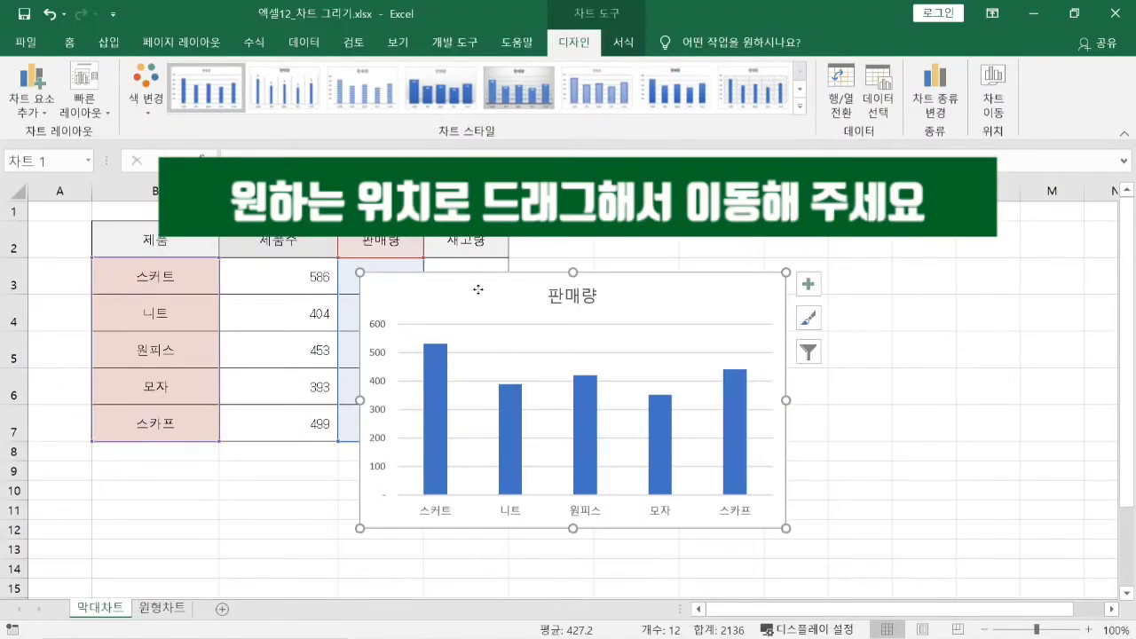
pyautogui.moveTo(477, 289); pyautogui.dragTo(212, 477)
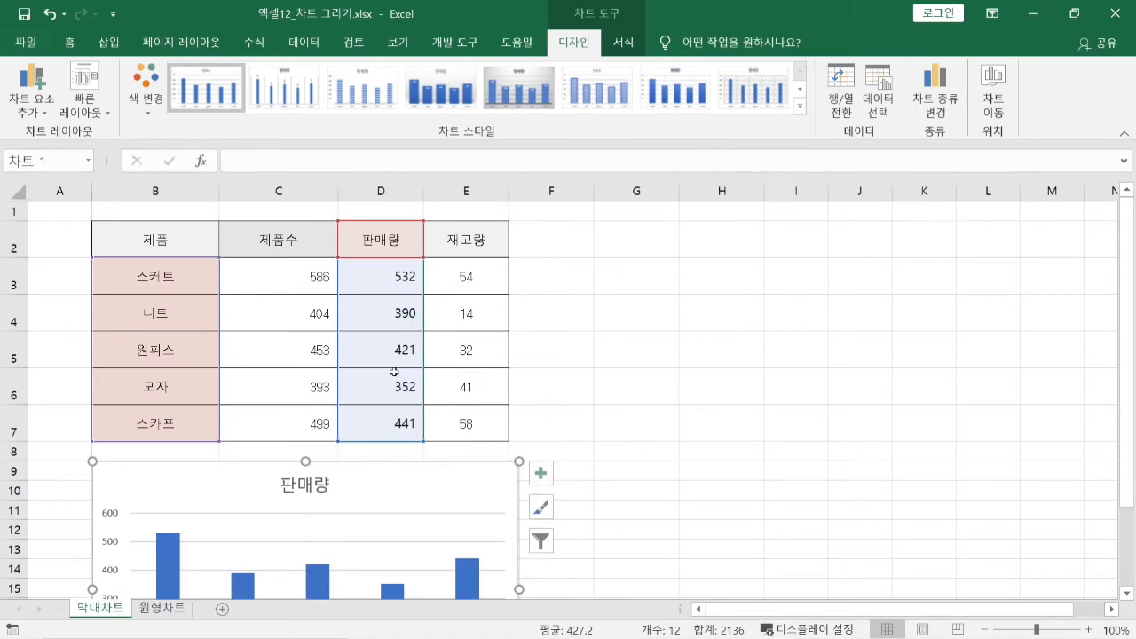
pyautogui.scroll(-2, 395, 375)
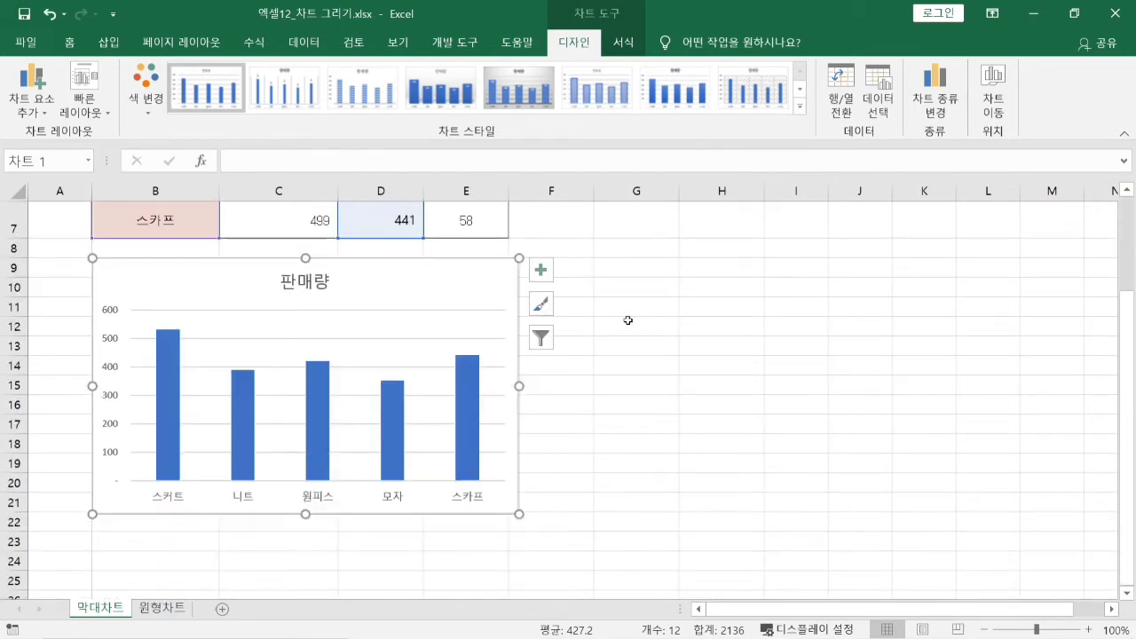
pyautogui.scroll(2, 485, 300)
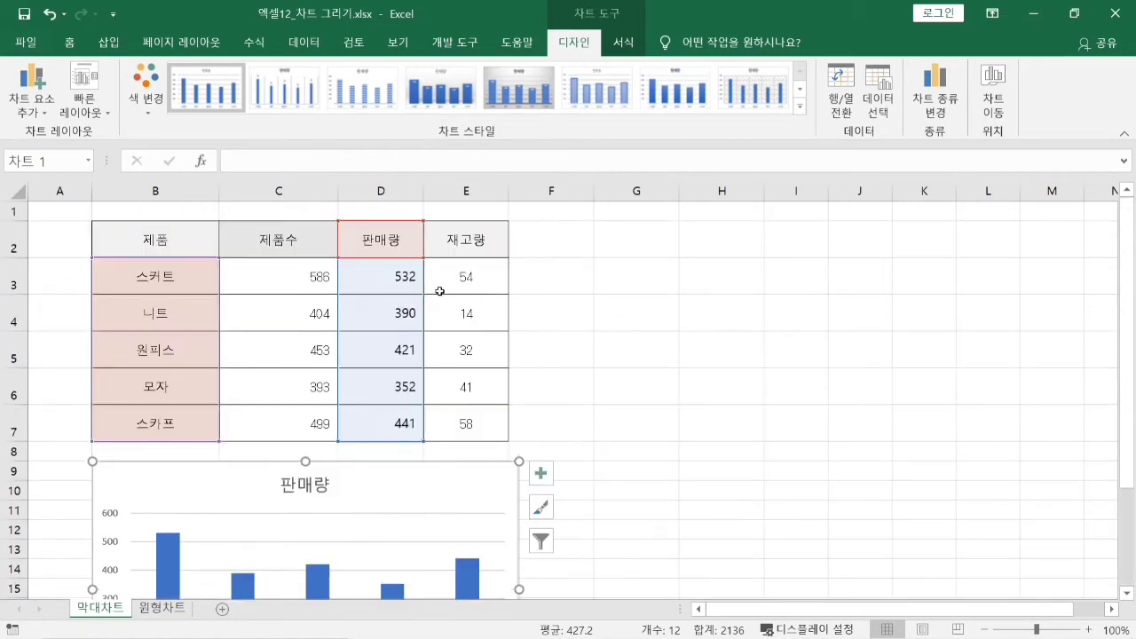
pyautogui.scroll(-2, 378, 360)
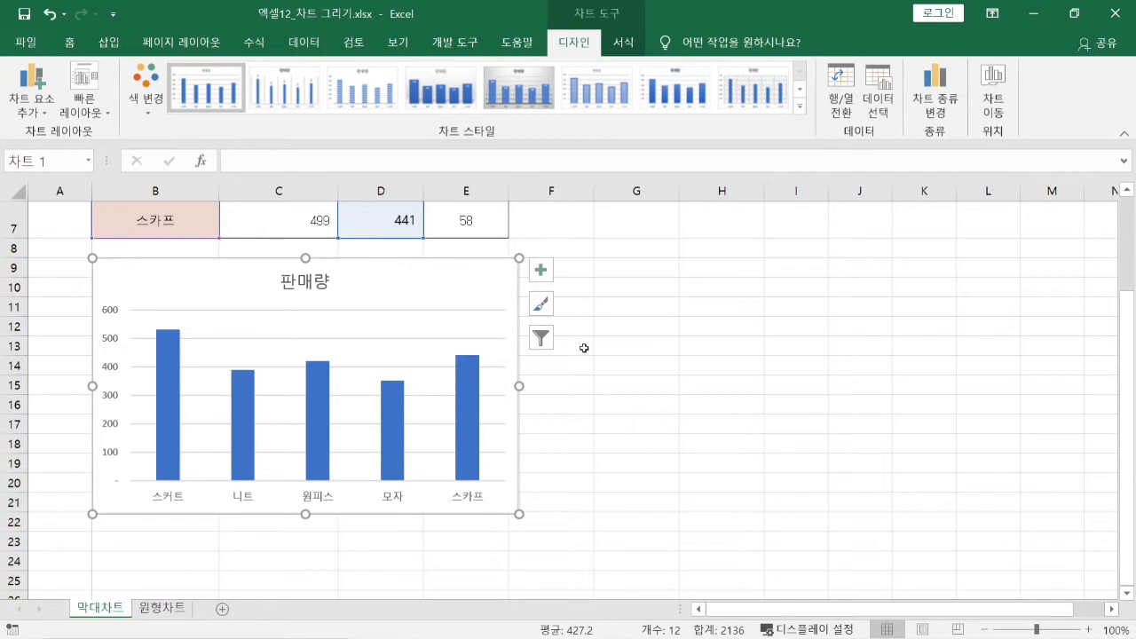
# Resize the 판매량 chart so its width ends at the edge of column E and its height ends at row 20.
pyautogui.click(657, 350)
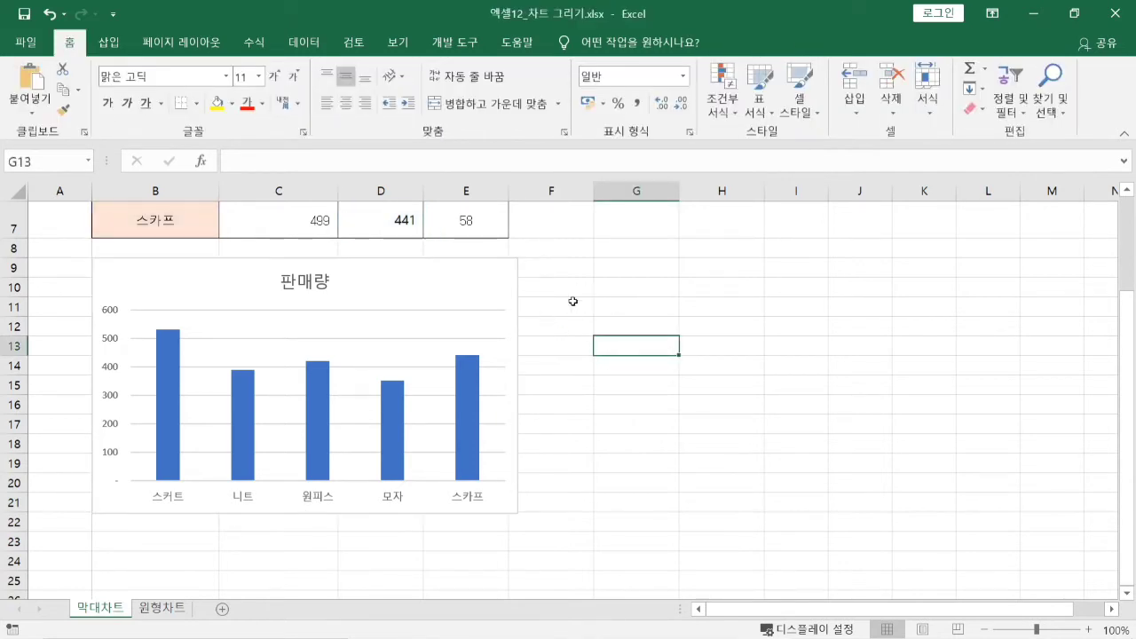
pyautogui.click(420, 274)
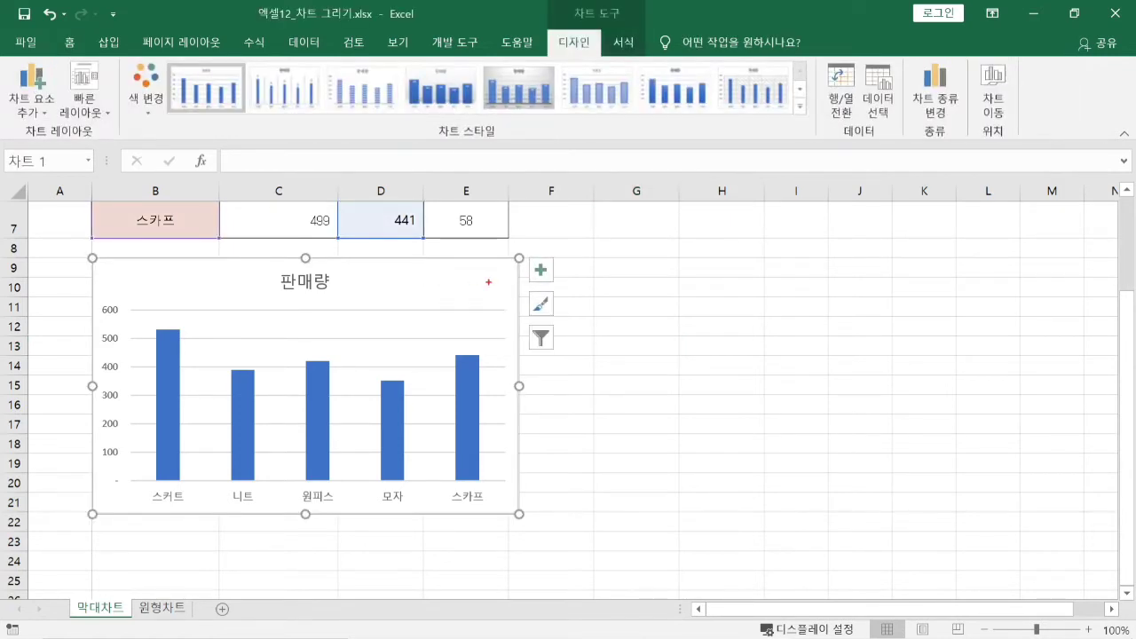
pyautogui.moveTo(517, 279)
pyautogui.mouseDown()
pyautogui.moveTo(513, 249)
pyautogui.moveTo(539, 279)
pyautogui.mouseUp()
pyautogui.moveTo(531, 407); pyautogui.dragTo(514, 379)
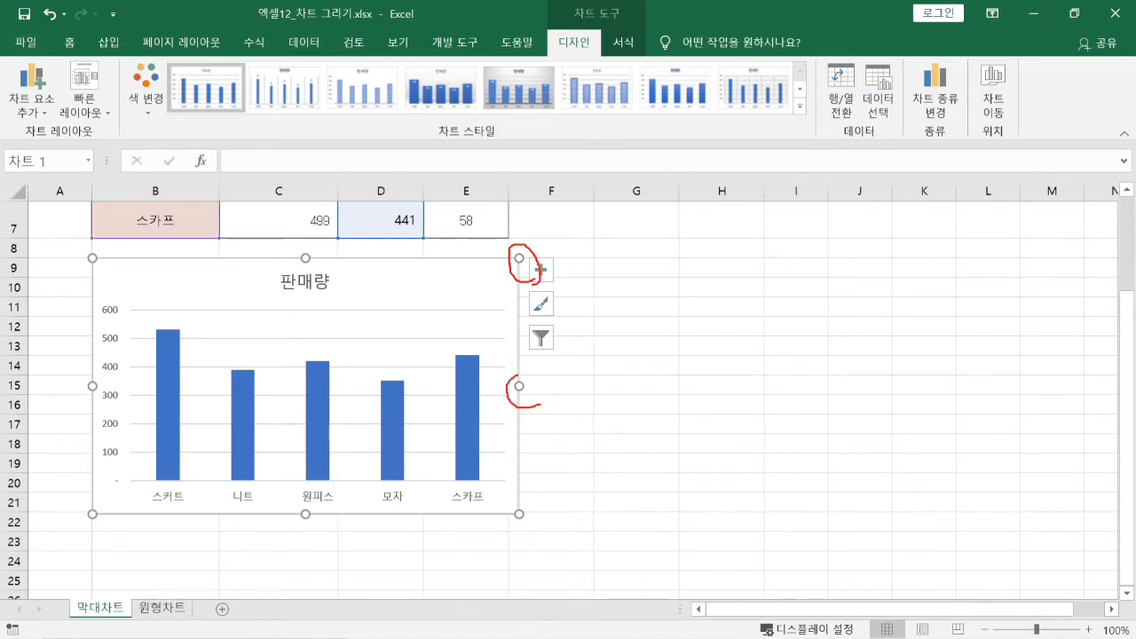
pyautogui.press('Escape')
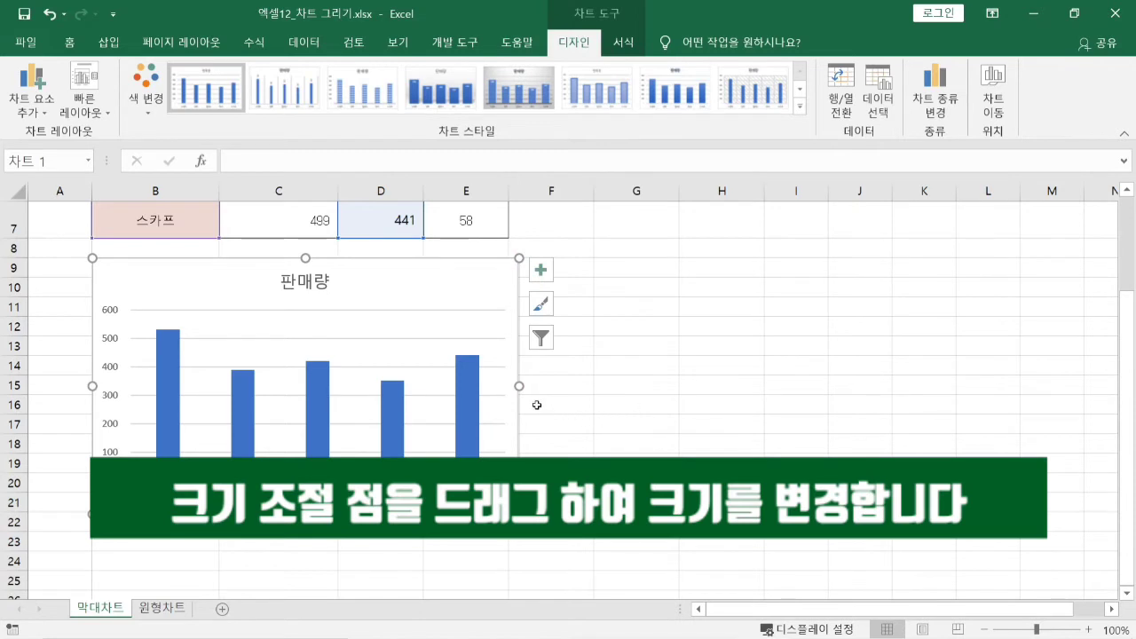
pyautogui.moveTo(518, 387); pyautogui.dragTo(510, 388)
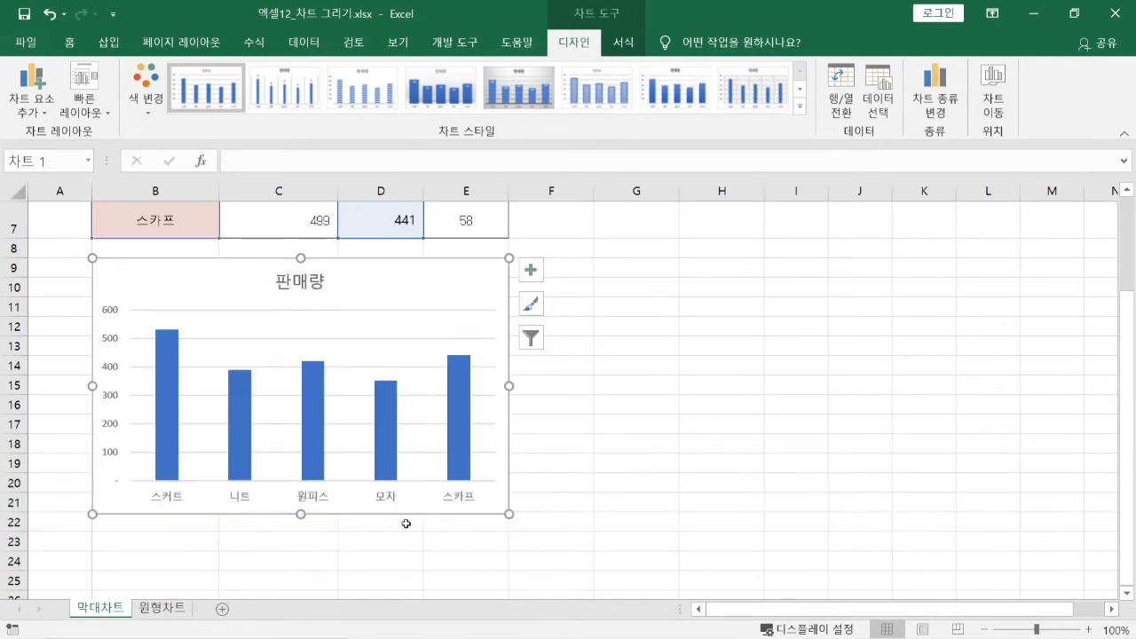
pyautogui.moveTo(301, 515); pyautogui.dragTo(301, 492)
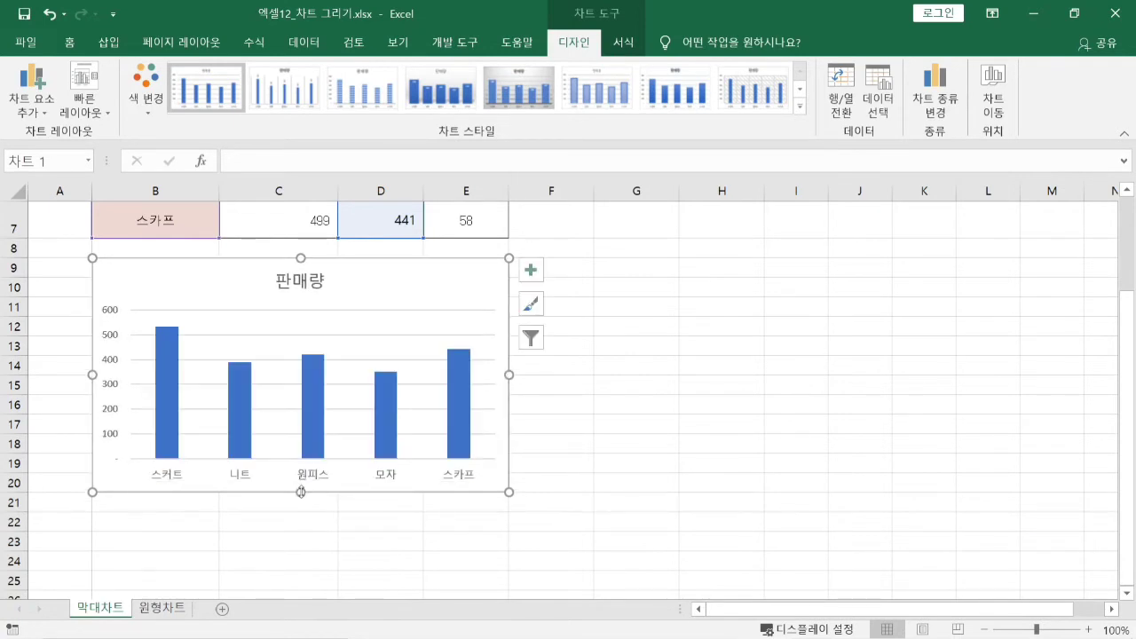
pyautogui.click(572, 479)
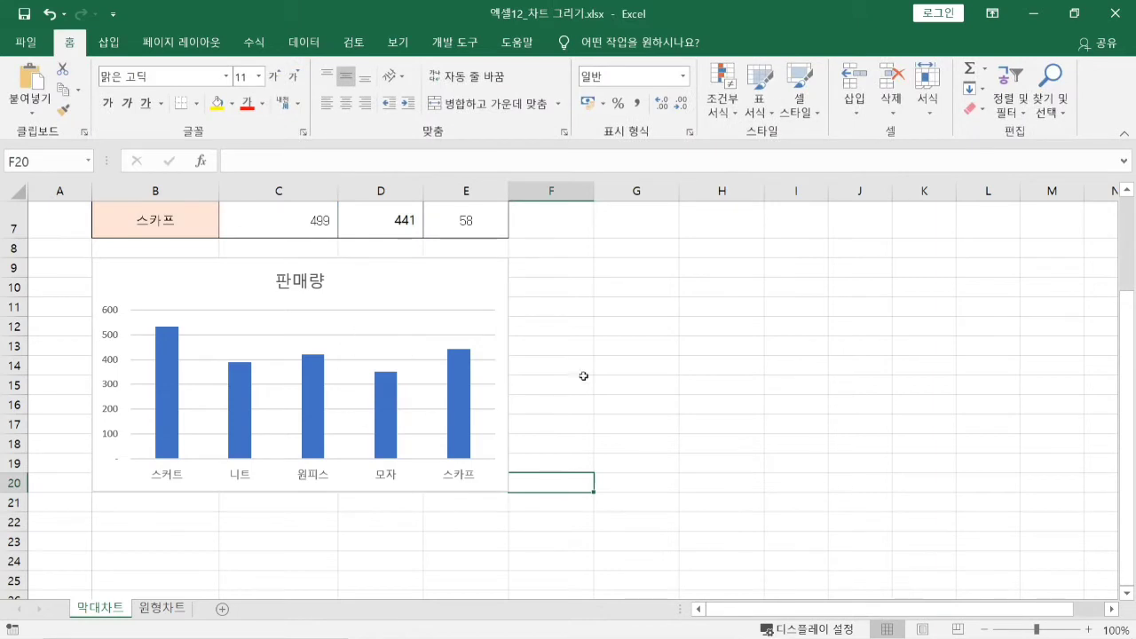
pyautogui.click(610, 368)
pyautogui.scroll(1, 539, 358)
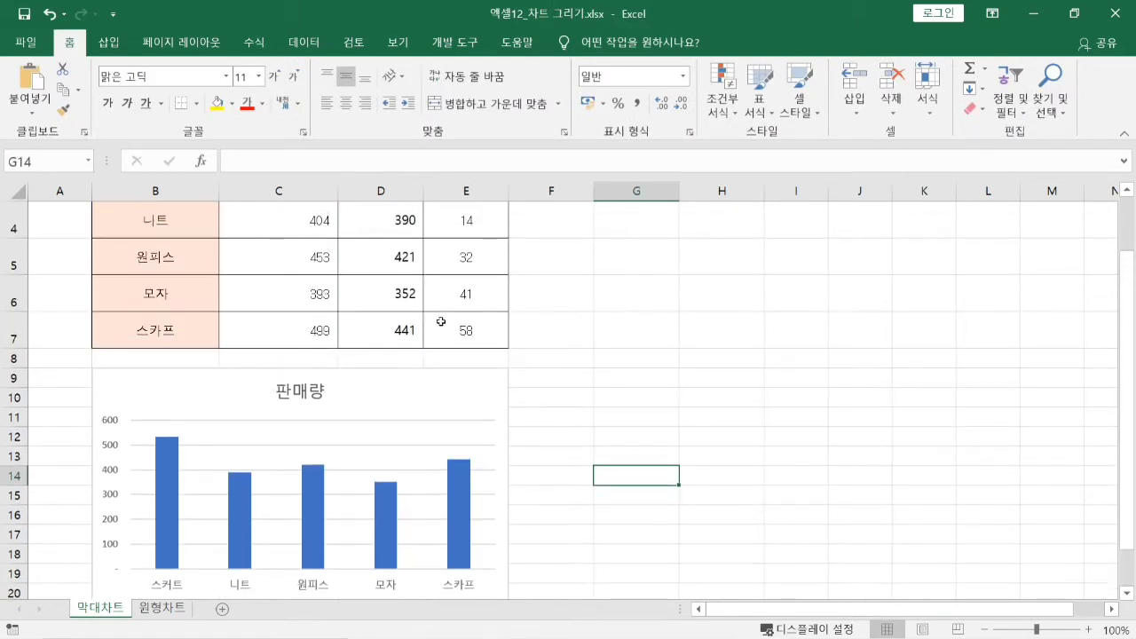
pyautogui.scroll(1, 441, 321)
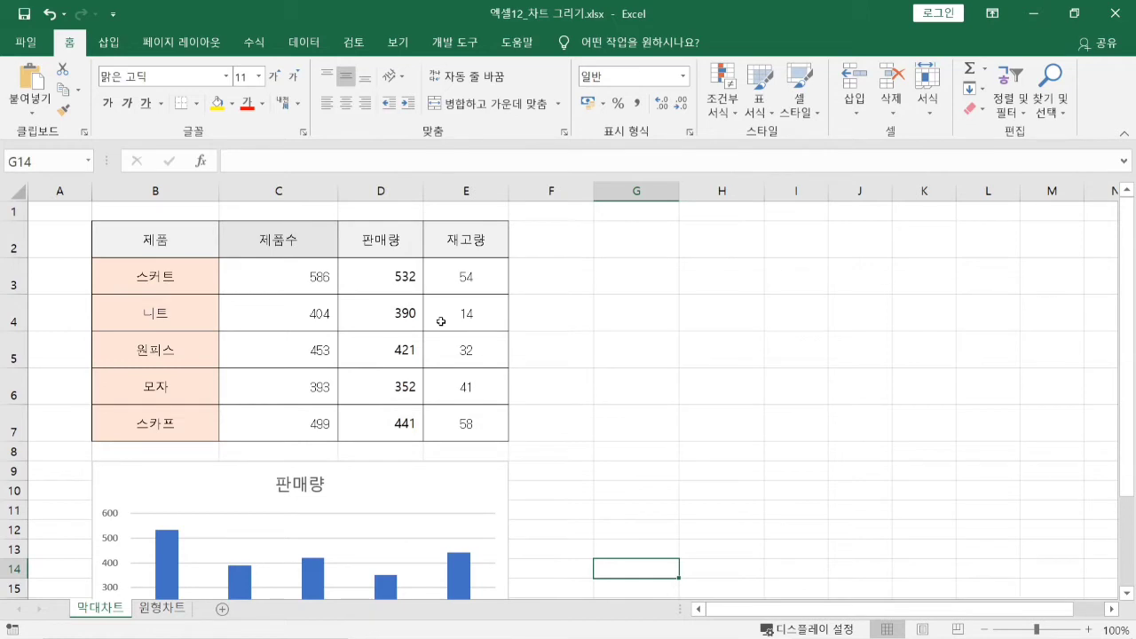
pyautogui.scroll(-2, 441, 321)
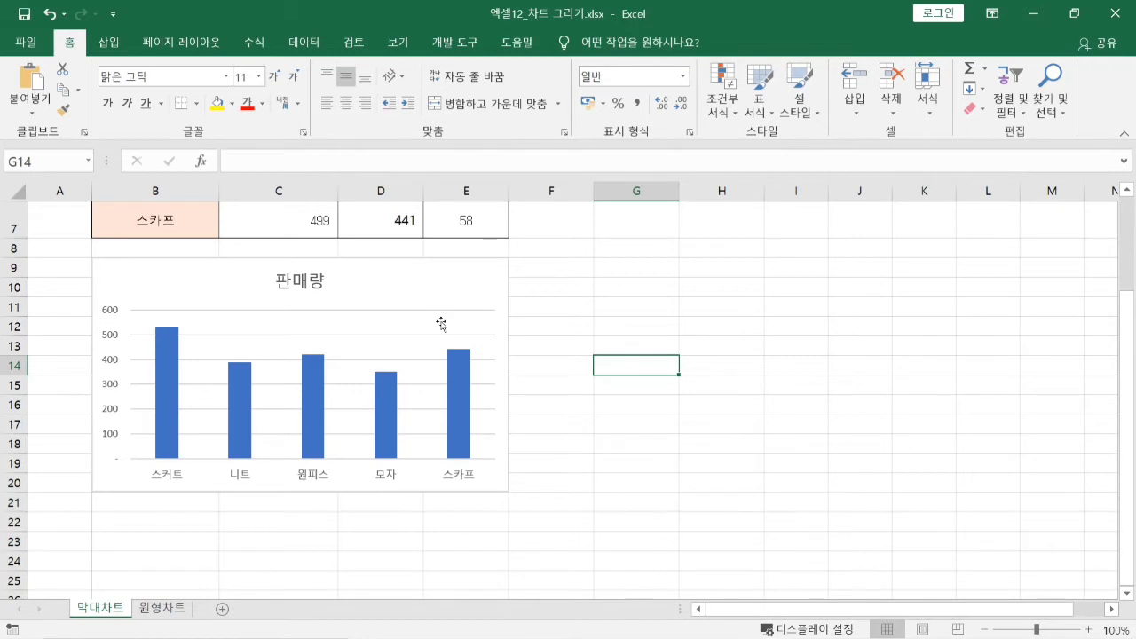
pyautogui.scroll(2, 441, 323)
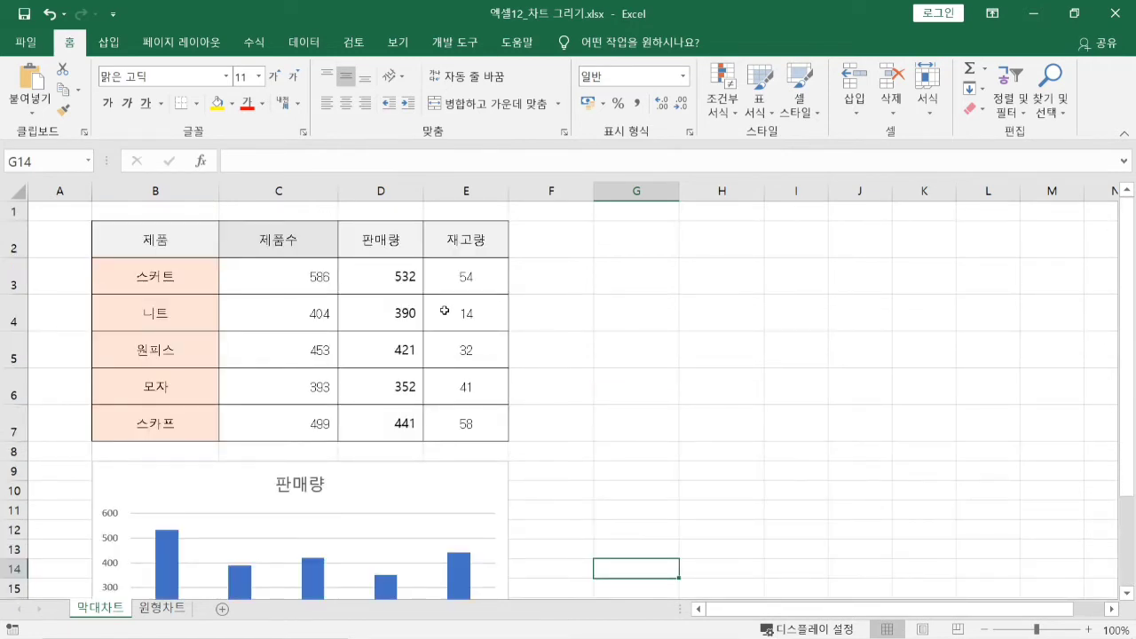
pyautogui.scroll(-2, 445, 311)
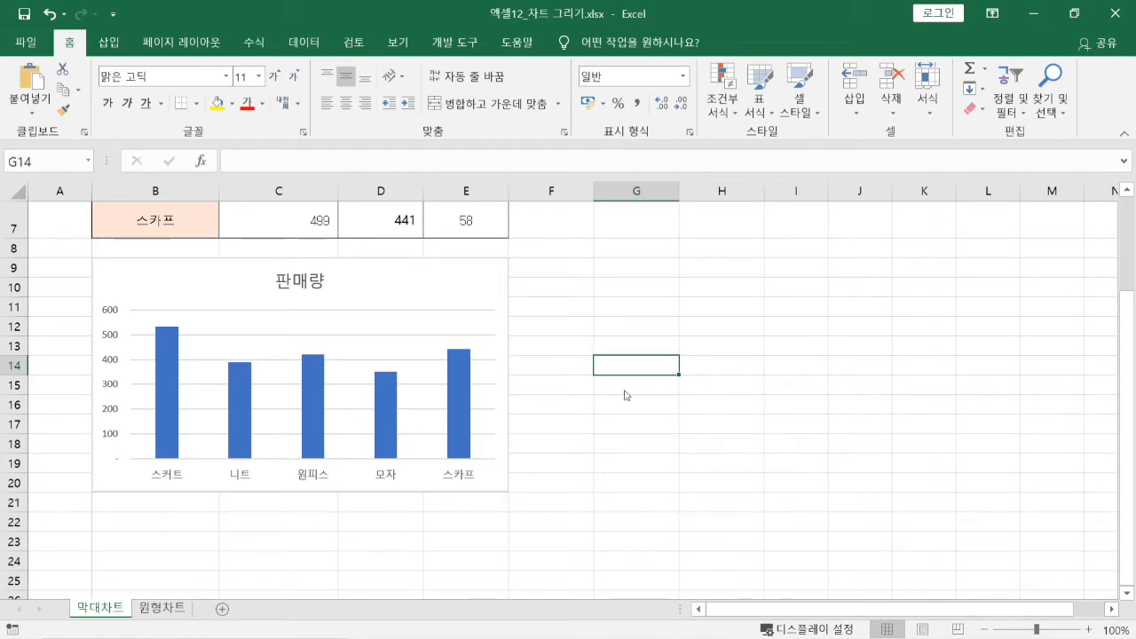
pyautogui.moveTo(526, 257); pyautogui.dragTo(896, 493)
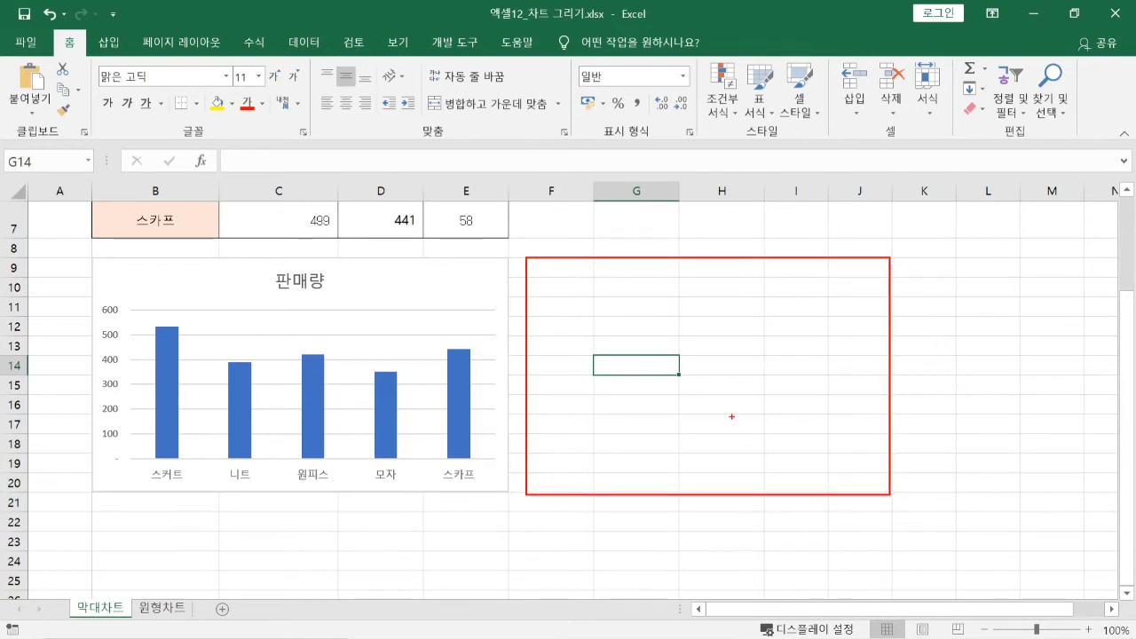
pyautogui.click(653, 348)
pyautogui.rightClick(653, 348)
pyautogui.click(565, 359)
pyautogui.scroll(2, 536, 342)
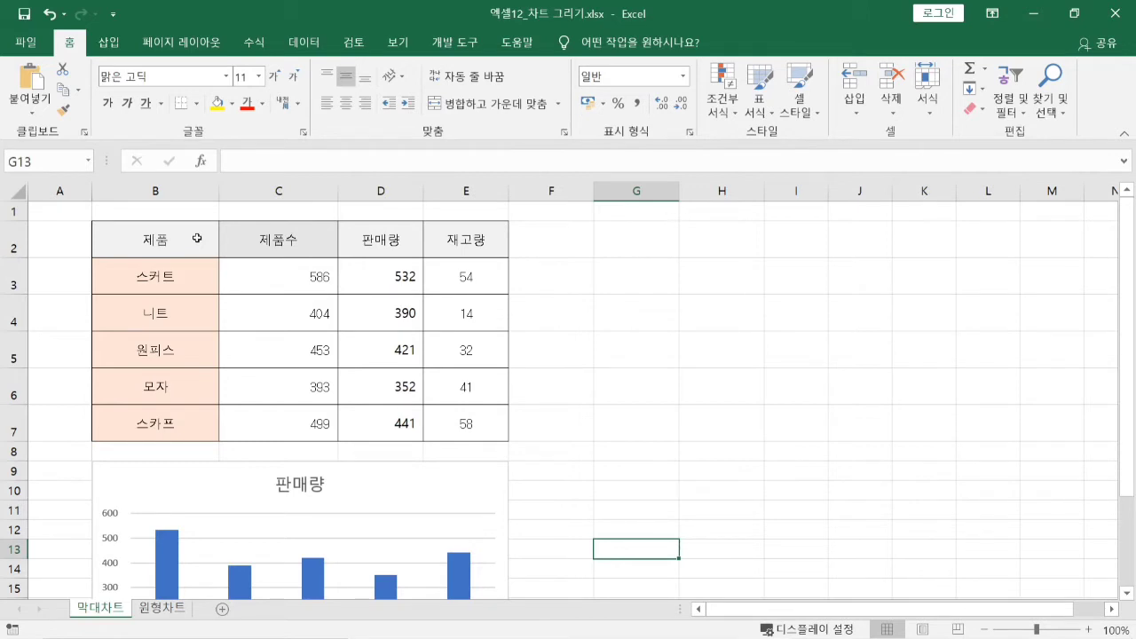
pyautogui.click(197, 238)
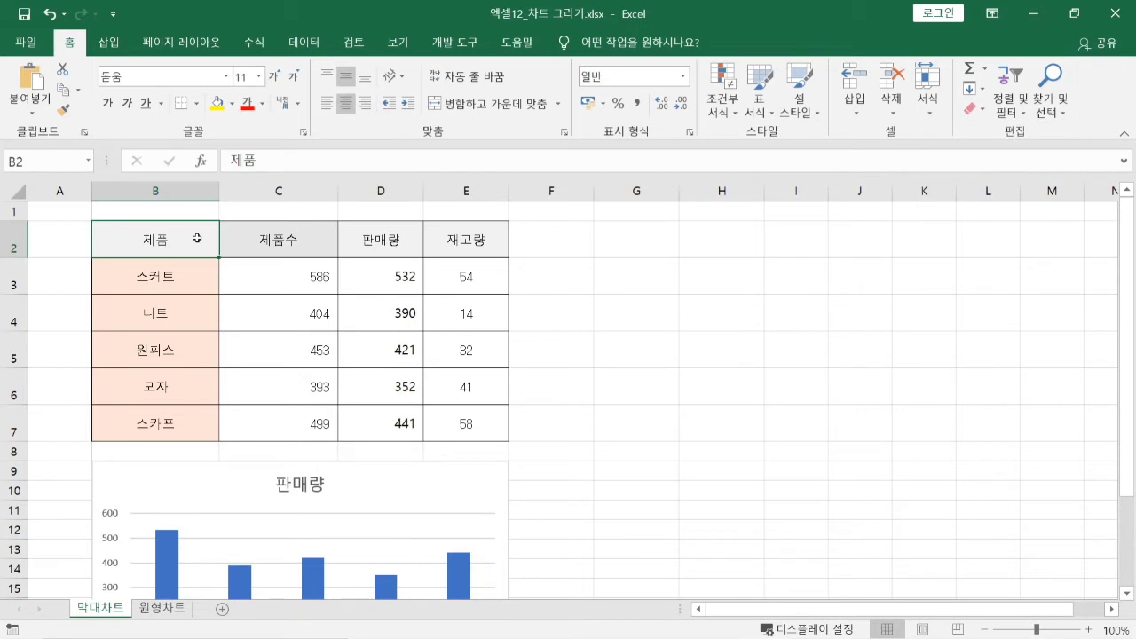
pyautogui.hotkey('ctrl', 'shift', 'Down')
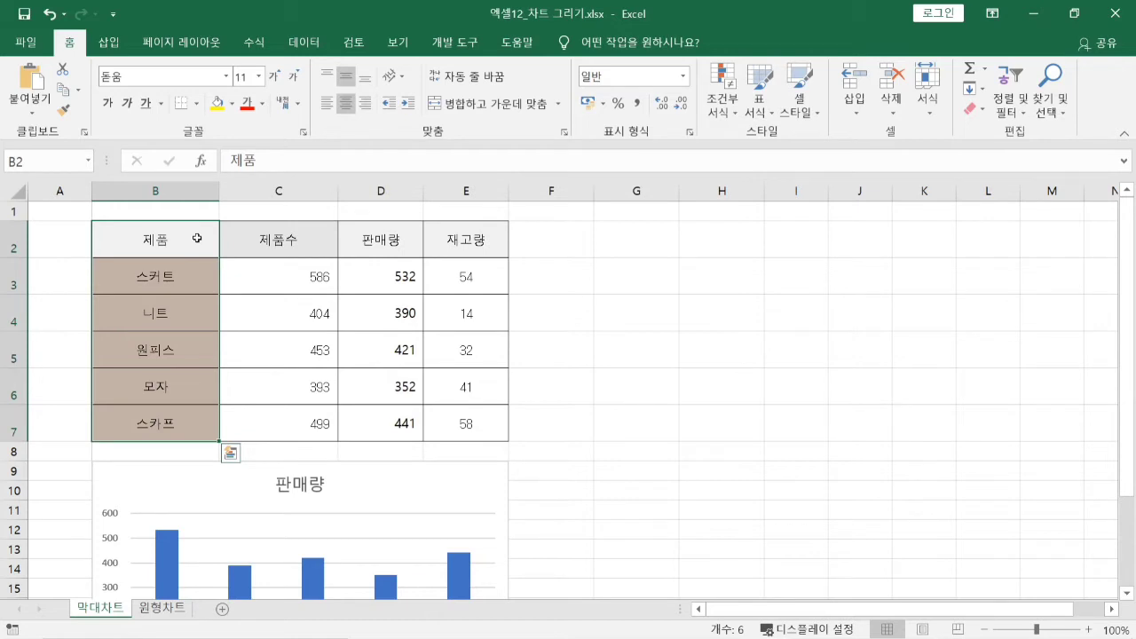
pyautogui.hotkey('alt', 'n')
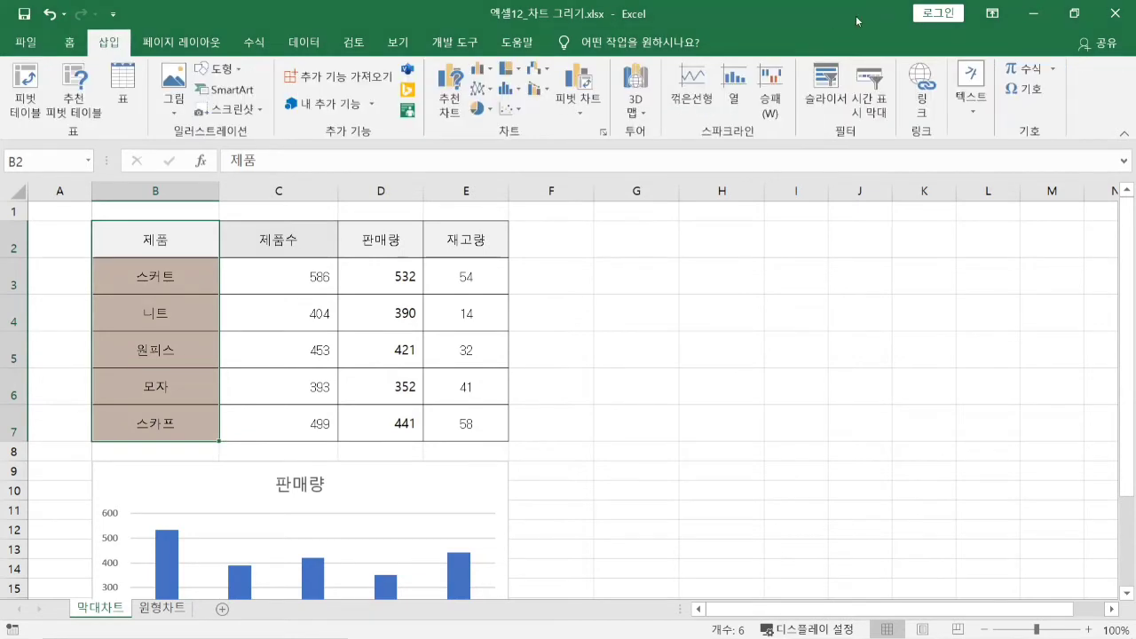
pyautogui.keyDown('ctrl'); pyautogui.click(493, 240); pyautogui.keyUp('ctrl')
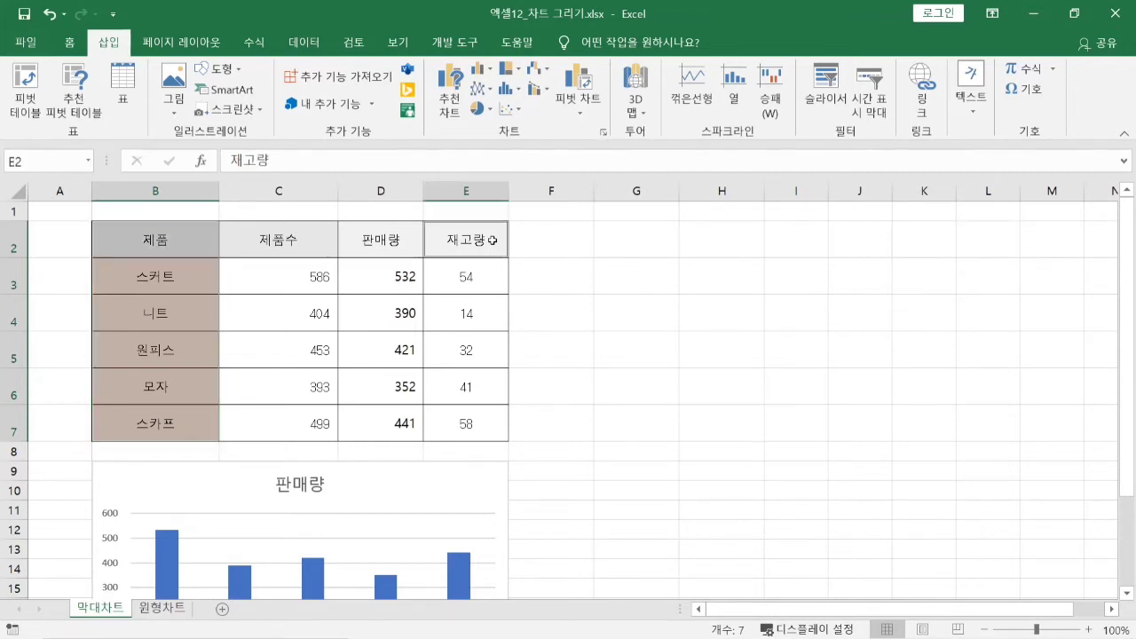
pyautogui.moveTo(493, 240); pyautogui.dragTo(467, 427)
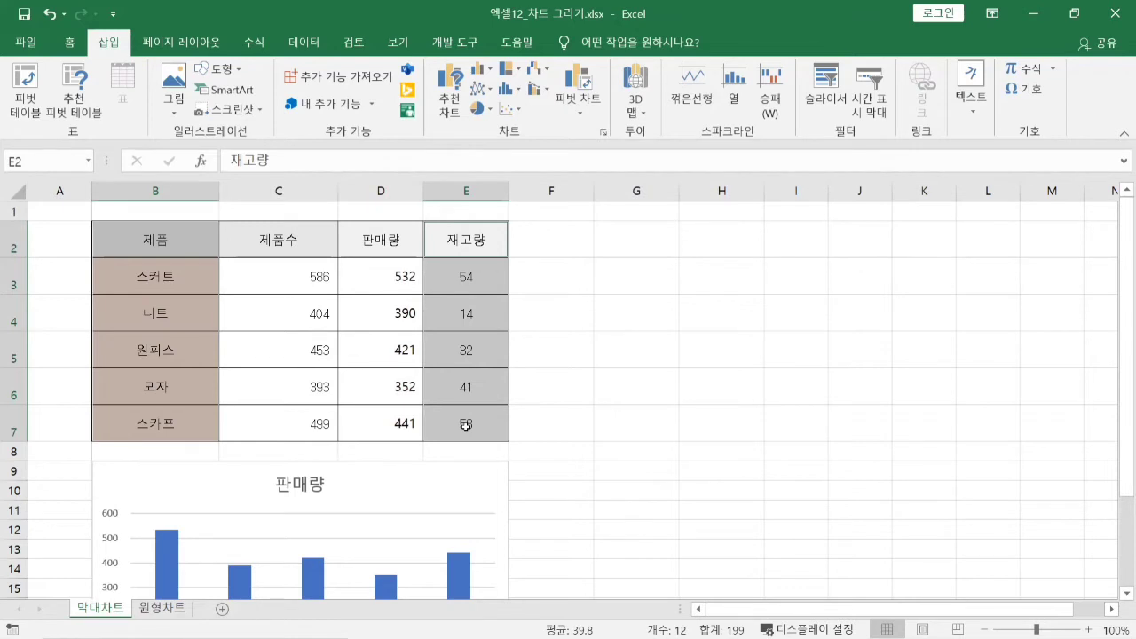
pyautogui.click(617, 391)
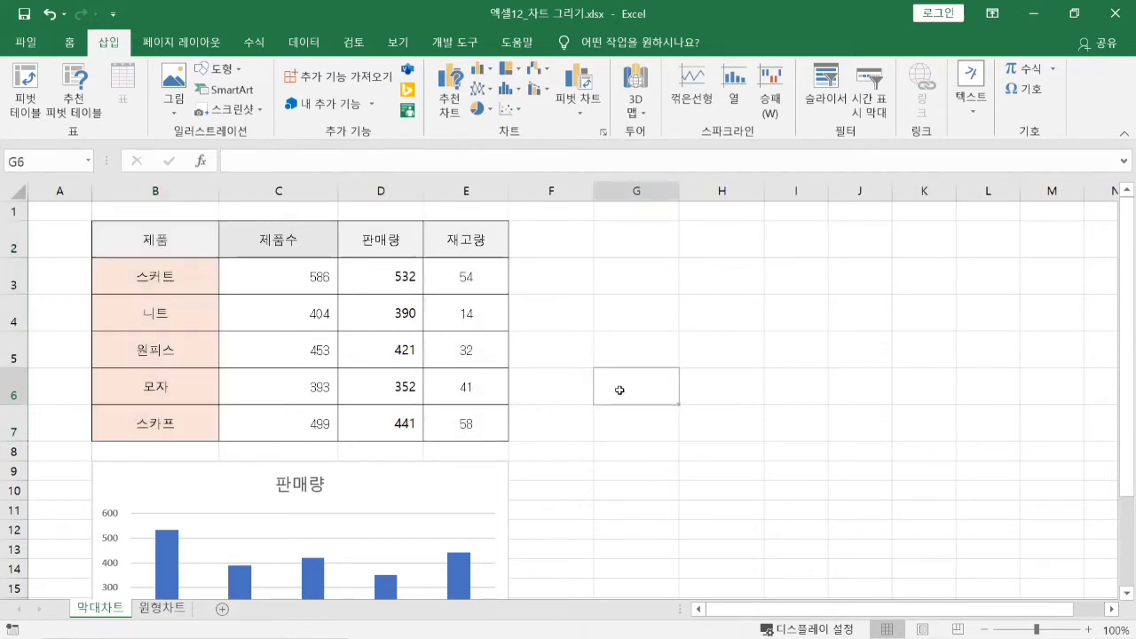
# Insert a 2-D clustered bar chart from the 제품 and 재고량 columns, ranges B2:B7 and E2:E7.
pyautogui.click(180, 240)
pyautogui.moveTo(179, 240); pyautogui.dragTo(173, 422)
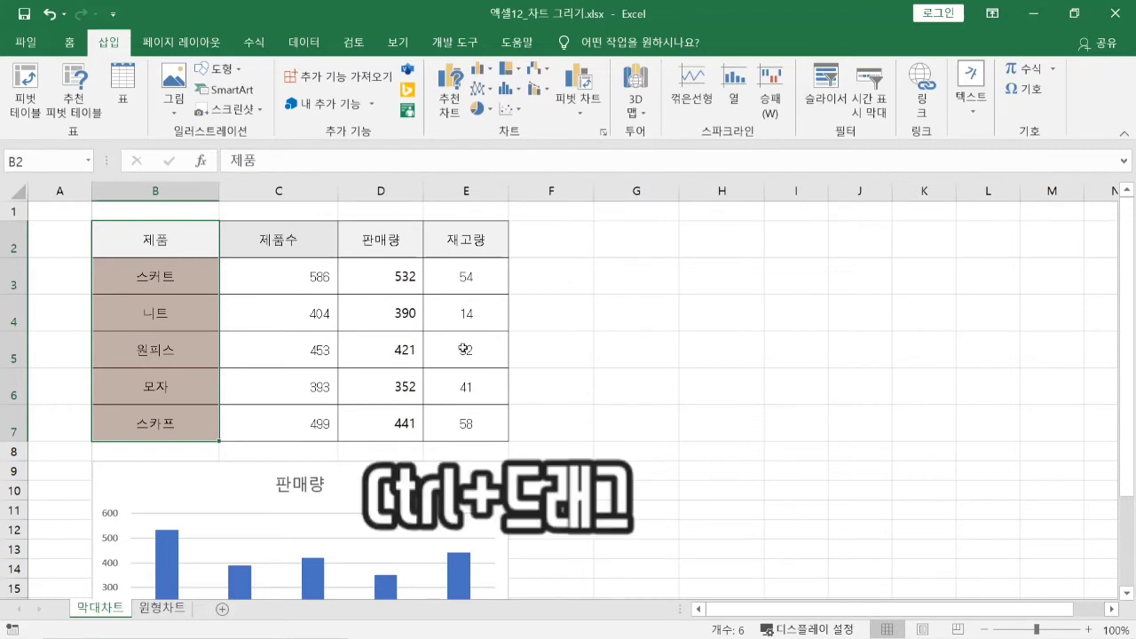
pyautogui.moveTo(478, 244); pyautogui.dragTo(470, 404)
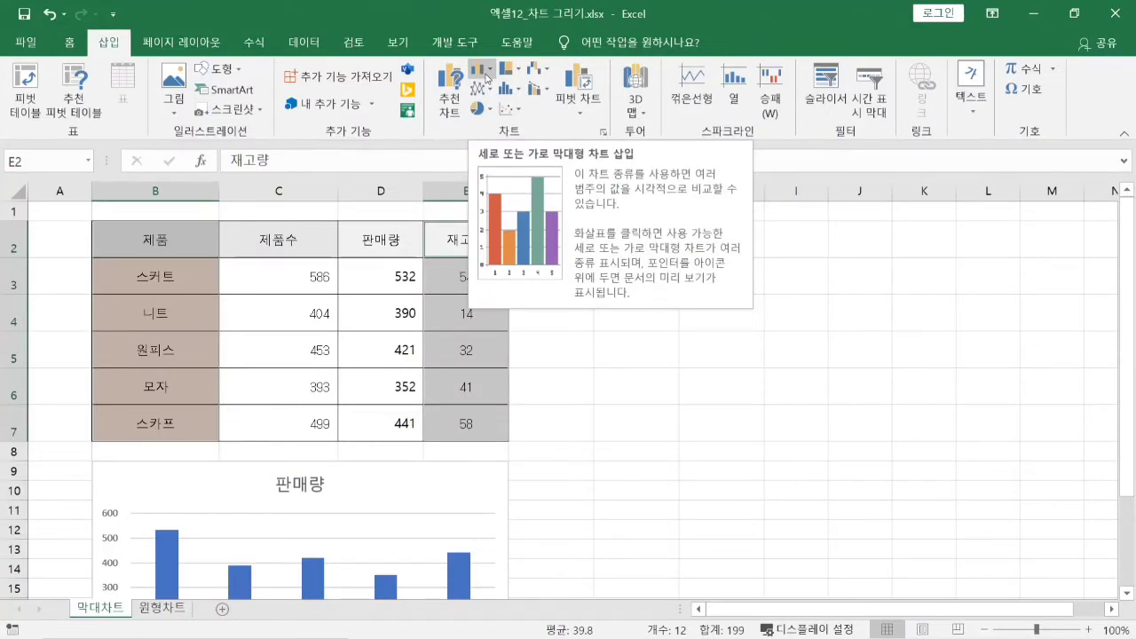
pyautogui.click(487, 78)
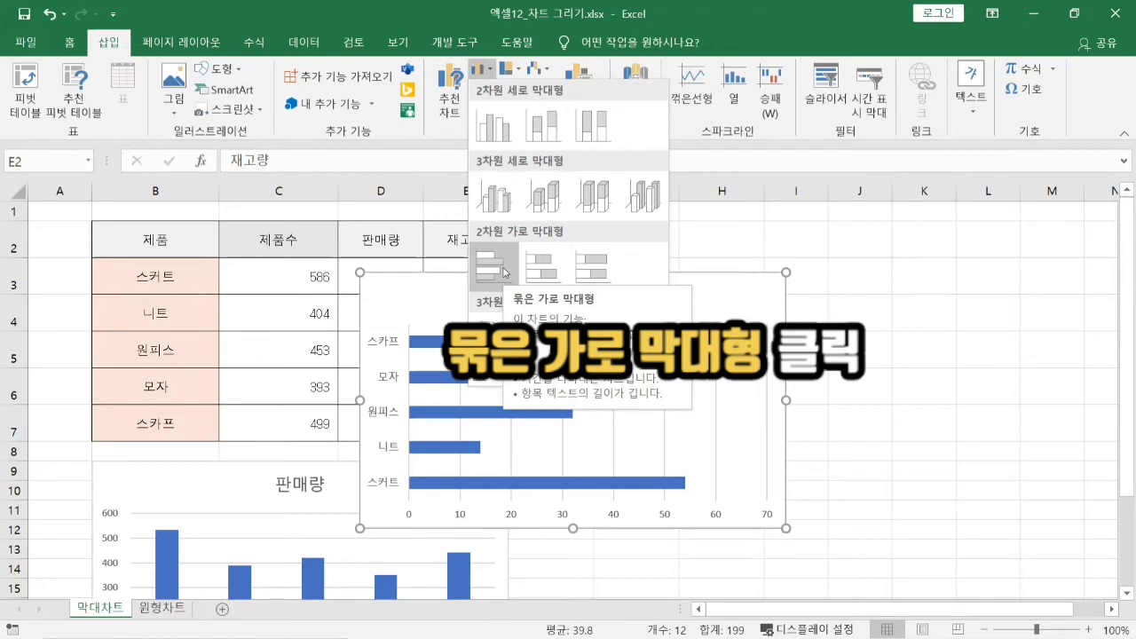
pyautogui.click(503, 271)
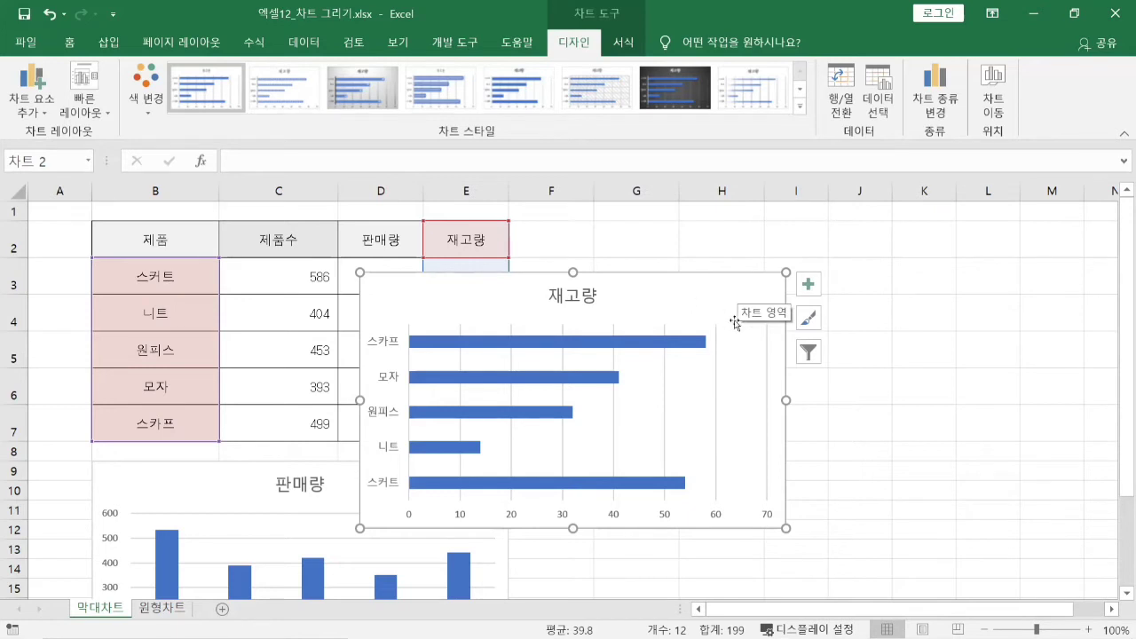
# Move the 재고량 bar chart beside the 판매량 chart so its upper-left corner sits in cell F9.
pyautogui.moveTo(448, 290); pyautogui.dragTo(604, 479)
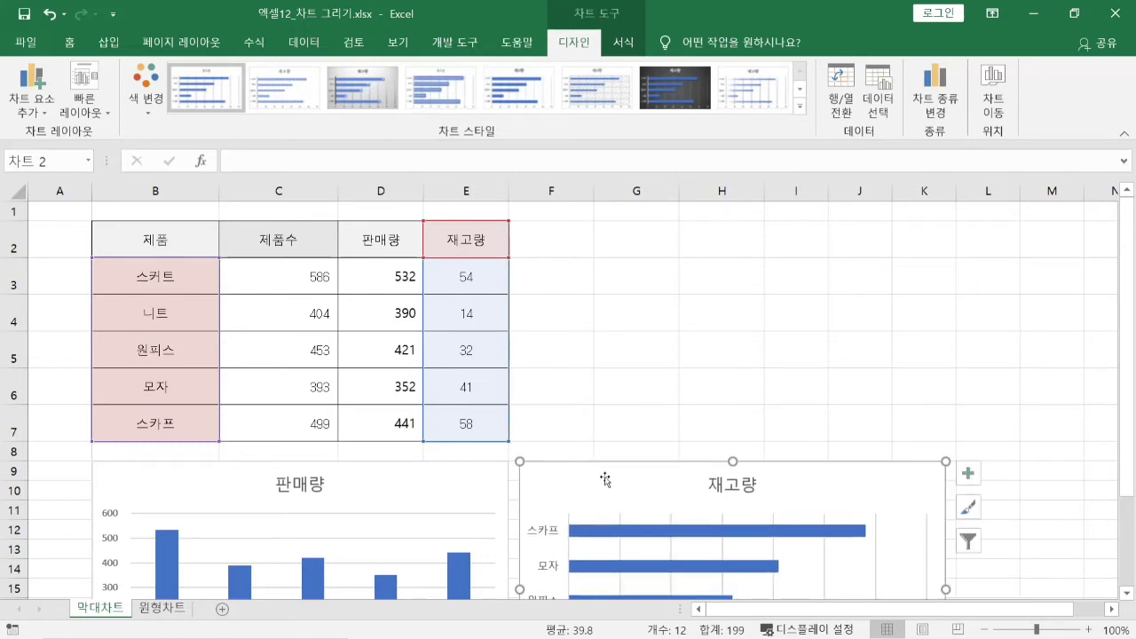
pyautogui.scroll(-3, 604, 464)
pyautogui.scroll(2, 603, 456)
pyautogui.scroll(-1, 610, 455)
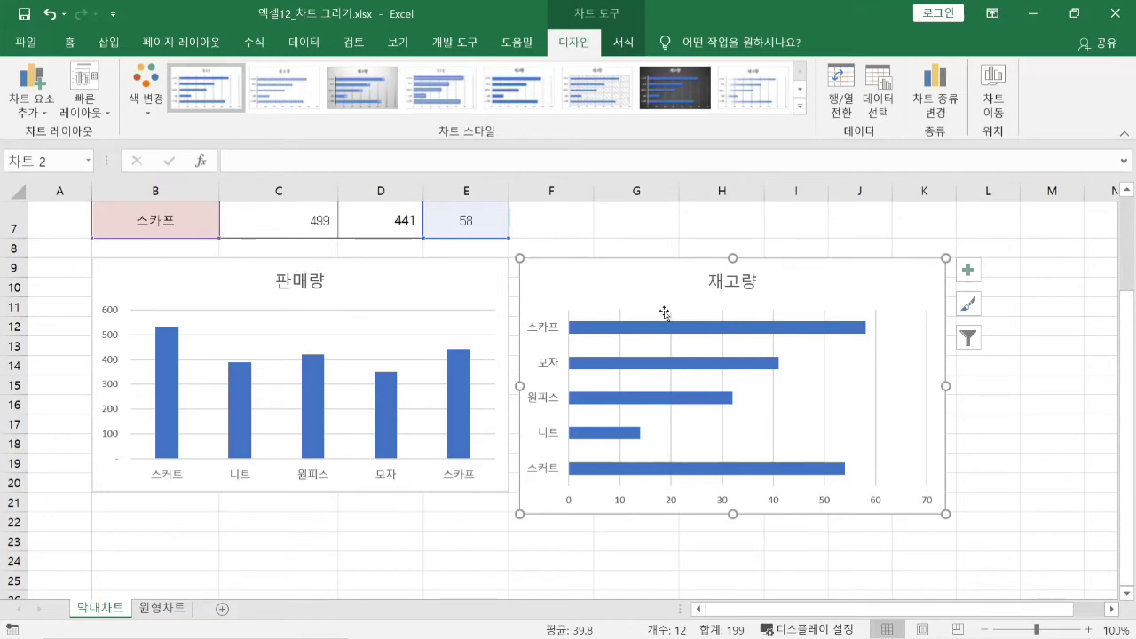
# Shrink the 재고량 chart so its height ends at row 20, level with the 판매량 chart, and its width ends within column K.
pyautogui.moveTo(744, 335)
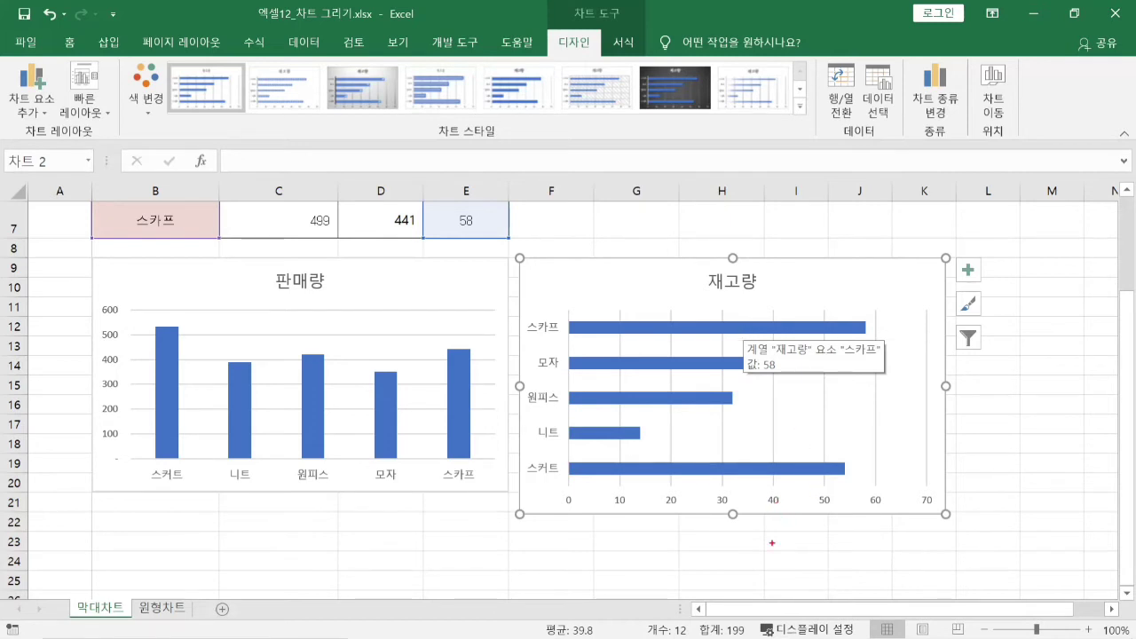
pyautogui.moveTo(749, 525)
pyautogui.mouseDown()
pyautogui.moveTo(726, 531)
pyautogui.moveTo(721, 500)
pyautogui.moveTo(756, 530)
pyautogui.mouseUp()
pyautogui.moveTo(967, 526)
pyautogui.mouseDown()
pyautogui.moveTo(929, 506)
pyautogui.moveTo(957, 502)
pyautogui.moveTo(961, 535)
pyautogui.mouseUp()
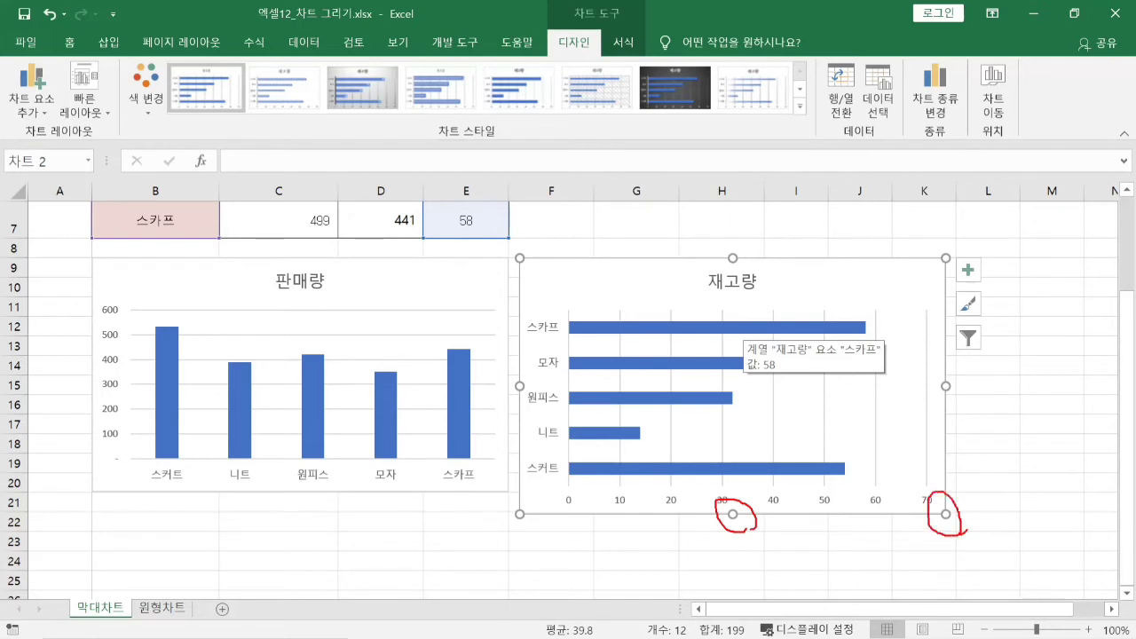
pyautogui.press('Escape')
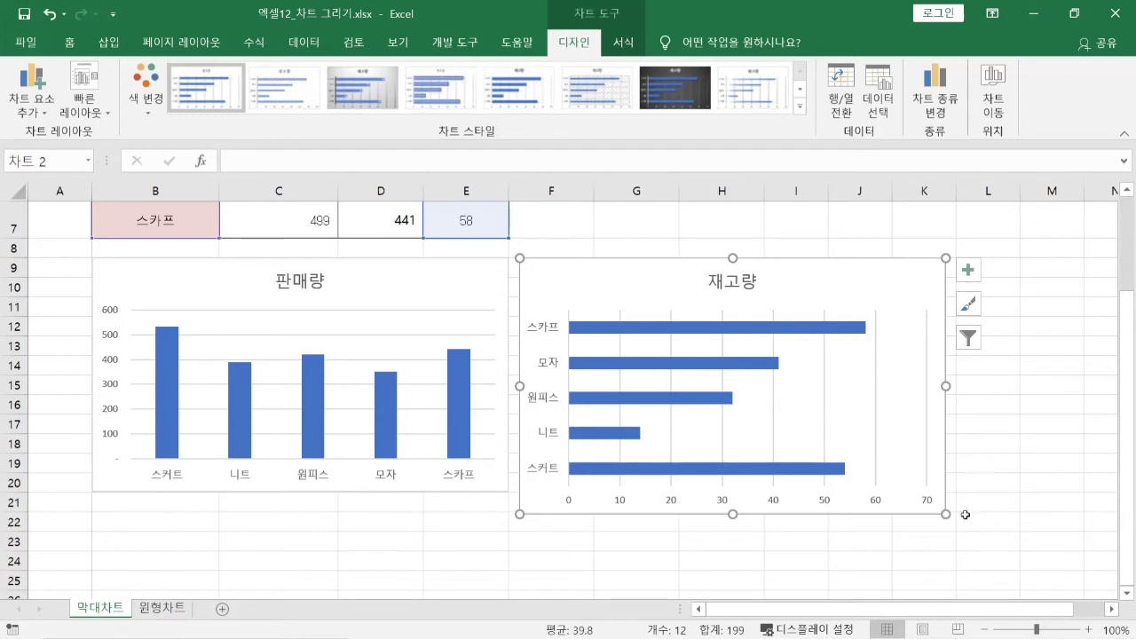
pyautogui.moveTo(945, 513); pyautogui.dragTo(930, 491)
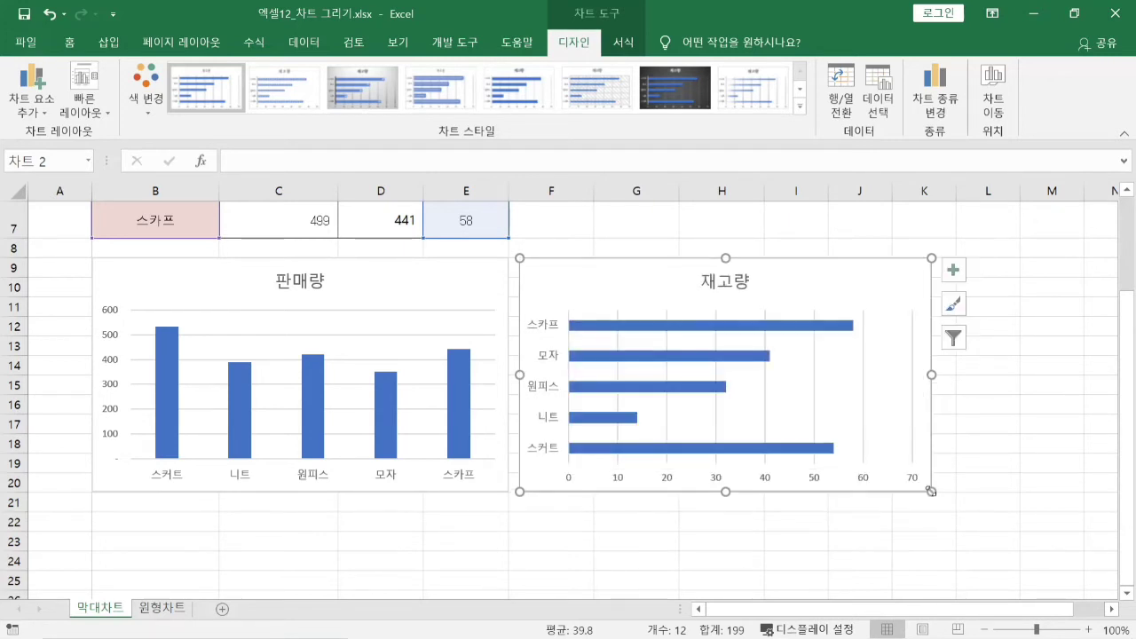
pyautogui.click(1050, 477)
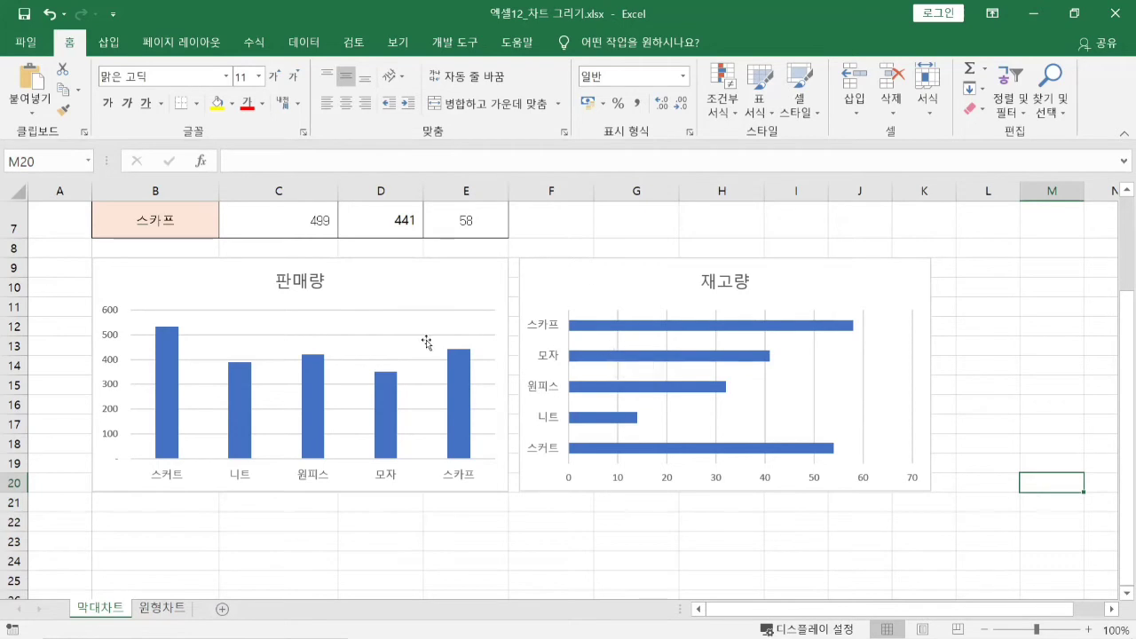
pyautogui.click(696, 378)
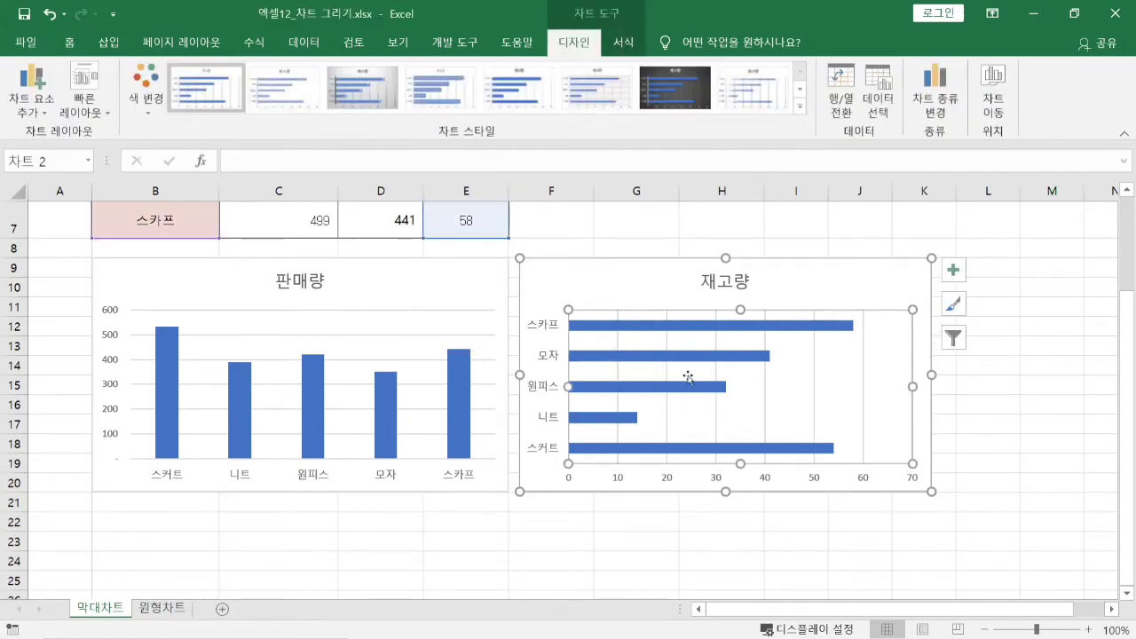
pyautogui.click(436, 311)
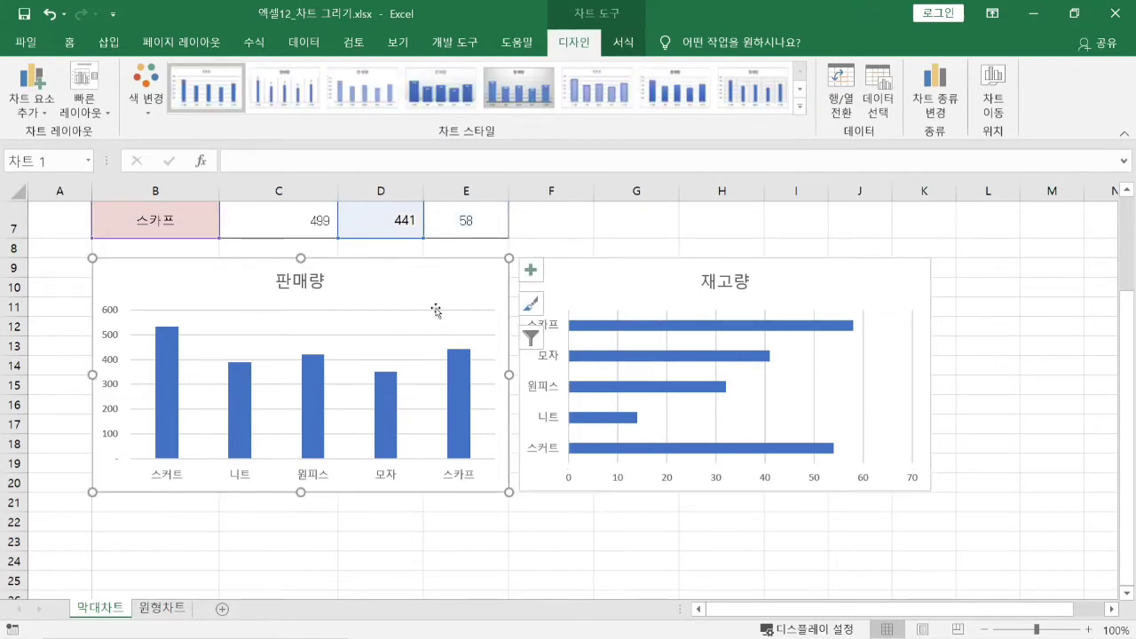
pyautogui.click(413, 559)
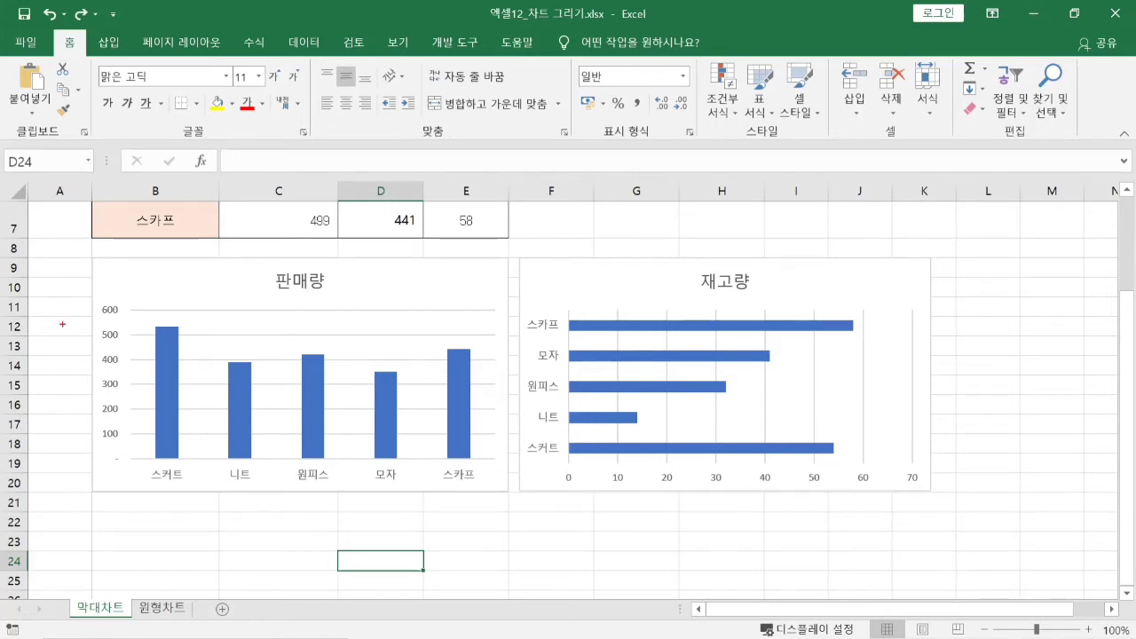
pyautogui.moveTo(132, 294); pyautogui.dragTo(348, 498)
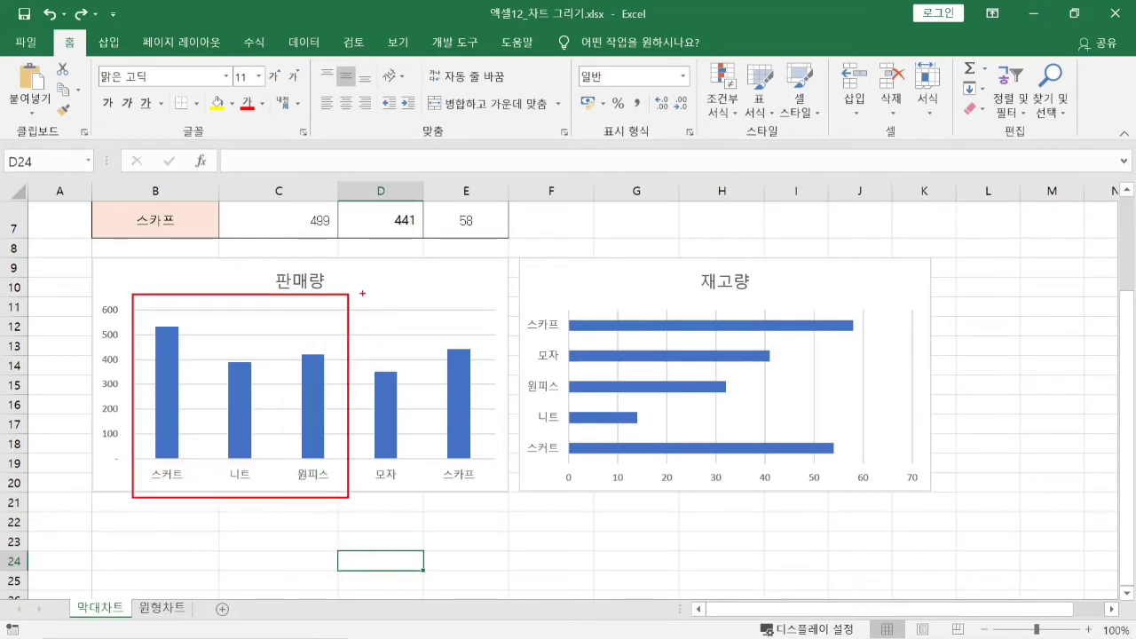
pyautogui.moveTo(362, 293)
pyautogui.mouseDown()
pyautogui.moveTo(407, 344)
pyautogui.moveTo(495, 505)
pyautogui.mouseUp()
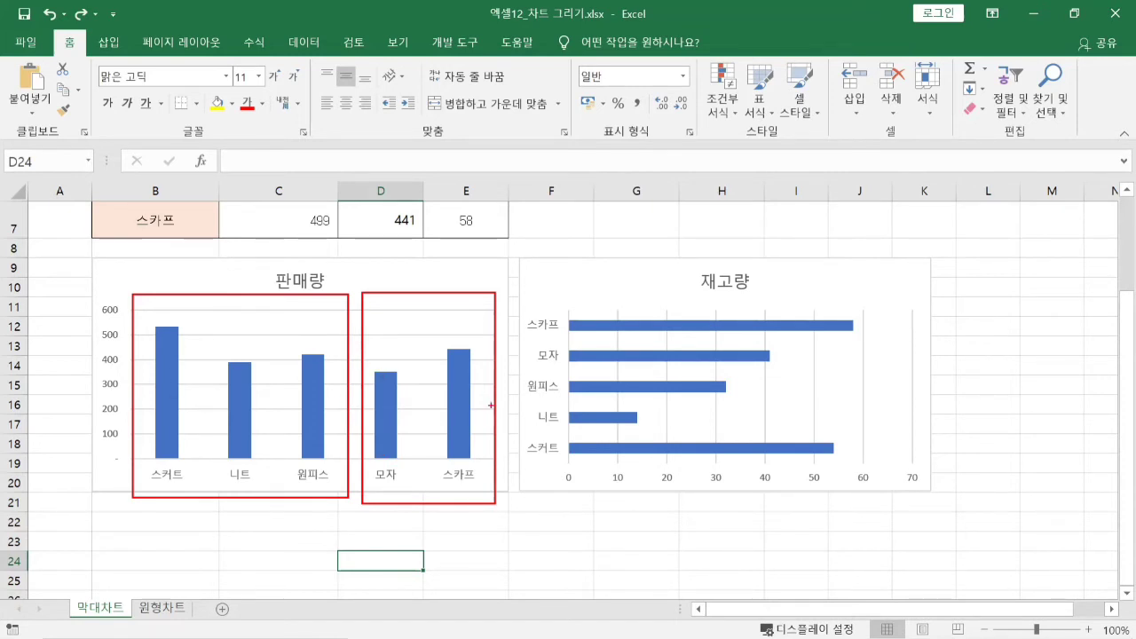
pyautogui.press('Escape')
pyautogui.scroll(2, 323, 364)
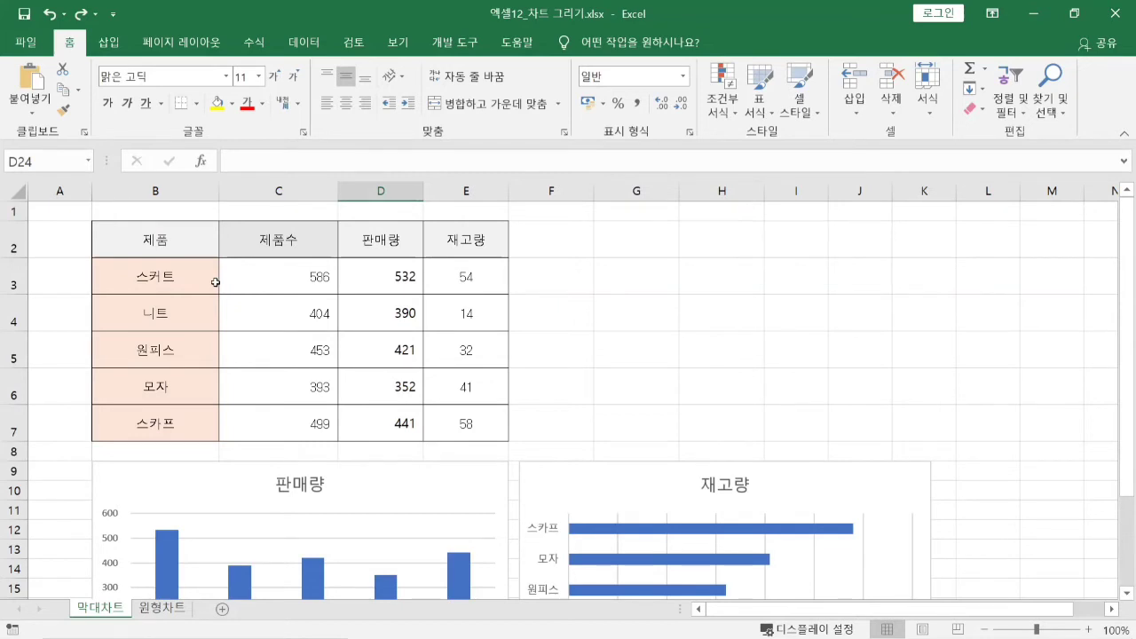
pyautogui.scroll(-2, 357, 390)
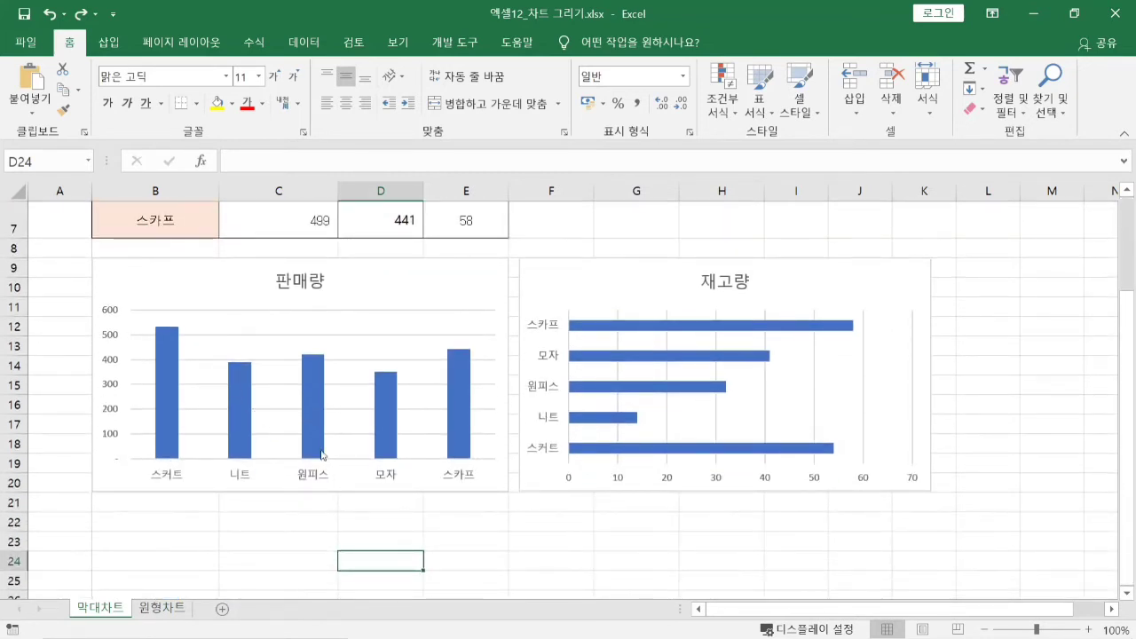
pyautogui.moveTo(399, 435)
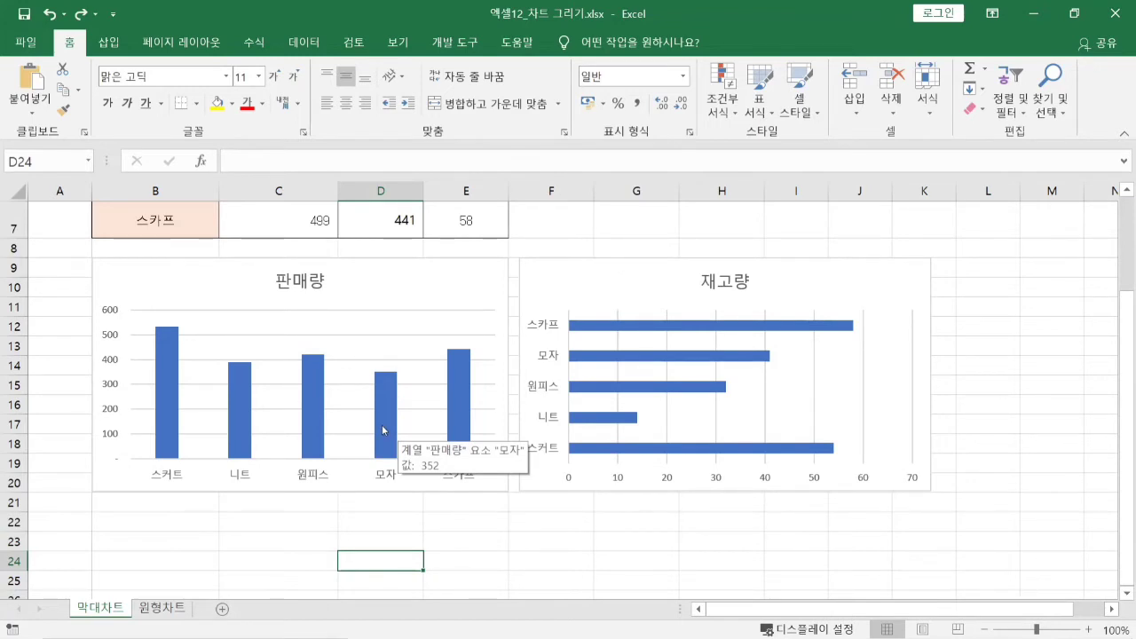
pyautogui.click(462, 535)
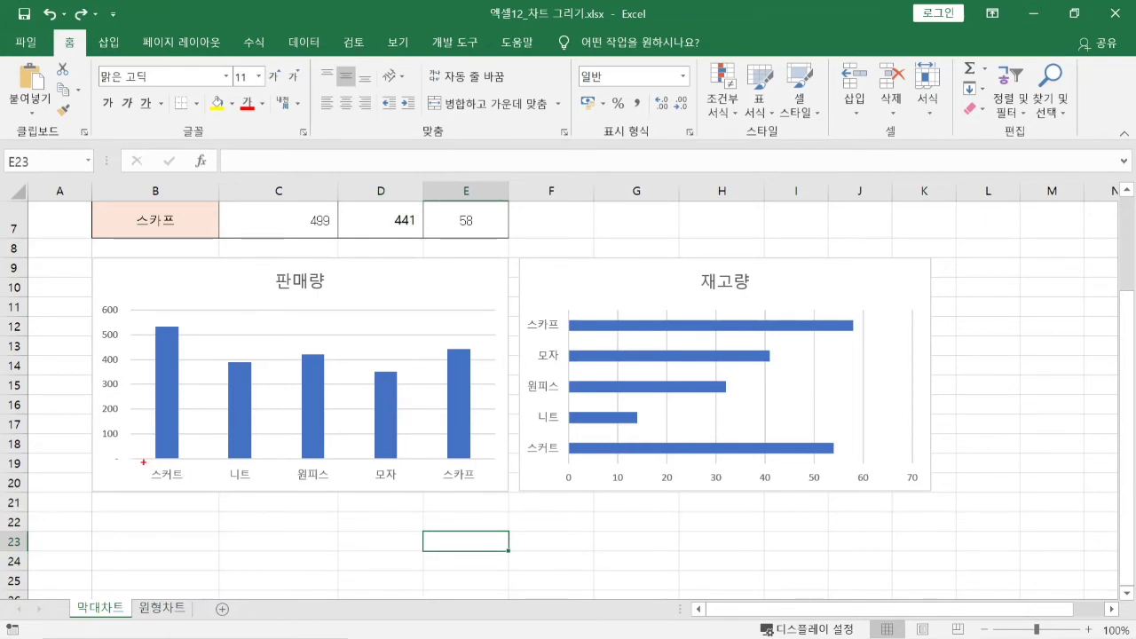
pyautogui.moveTo(142, 461)
pyautogui.mouseDown()
pyautogui.moveTo(190, 490)
pyautogui.moveTo(487, 494)
pyautogui.mouseUp()
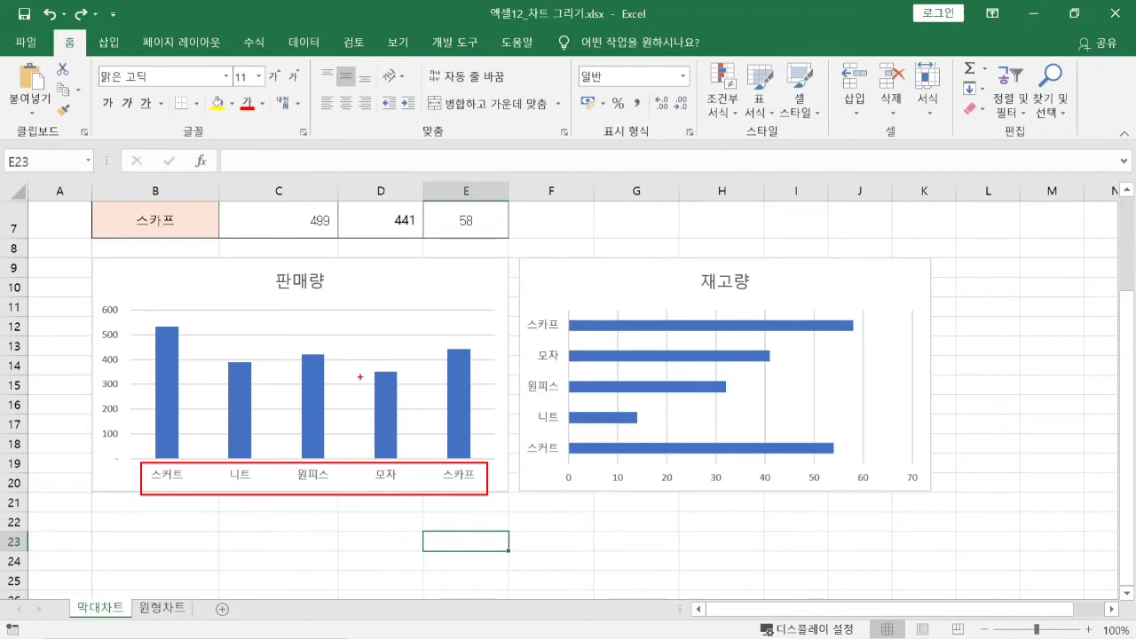
pyautogui.moveTo(360, 378)
pyautogui.mouseDown()
pyautogui.moveTo(375, 400)
pyautogui.moveTo(399, 375)
pyautogui.moveTo(465, 410)
pyautogui.moveTo(498, 359)
pyautogui.mouseUp()
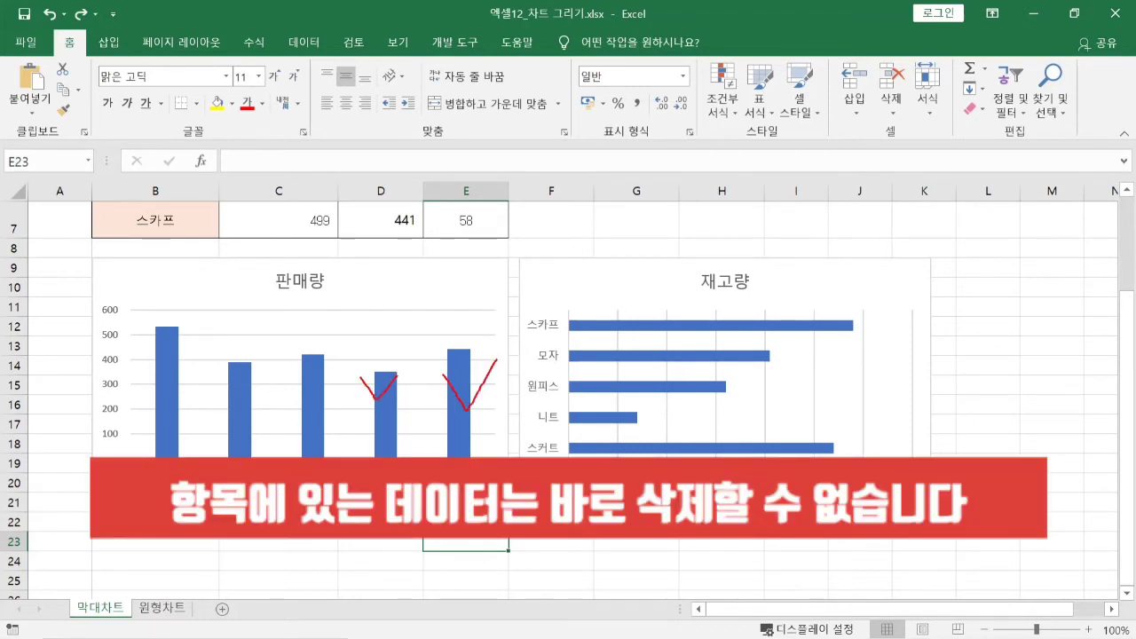
pyautogui.moveTo(141, 462); pyautogui.dragTo(487, 495)
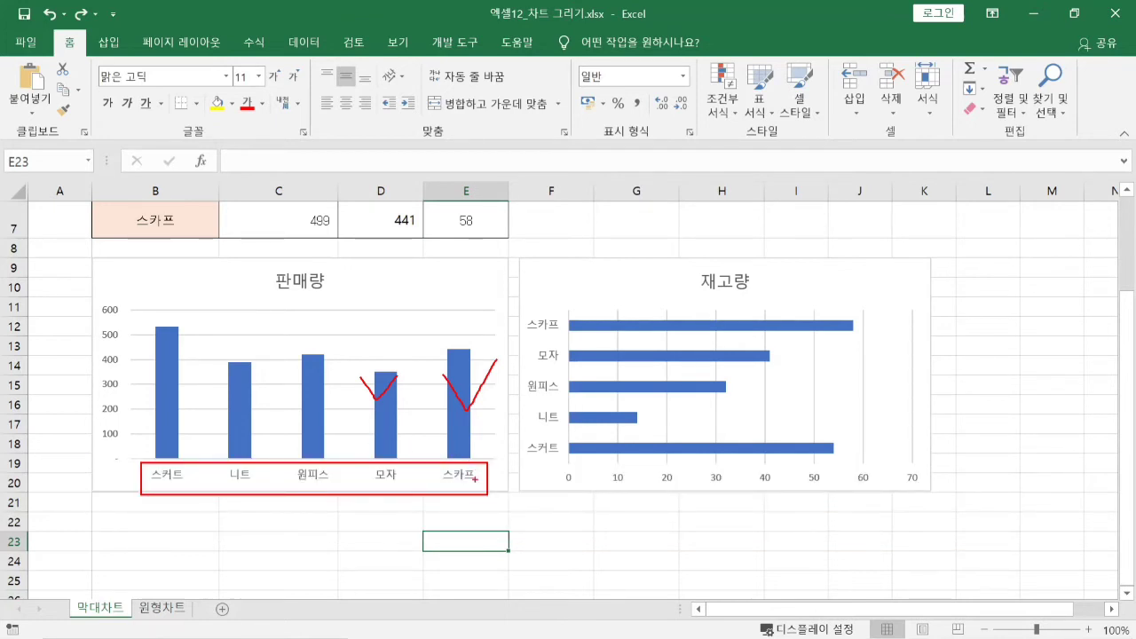
pyautogui.press('Escape')
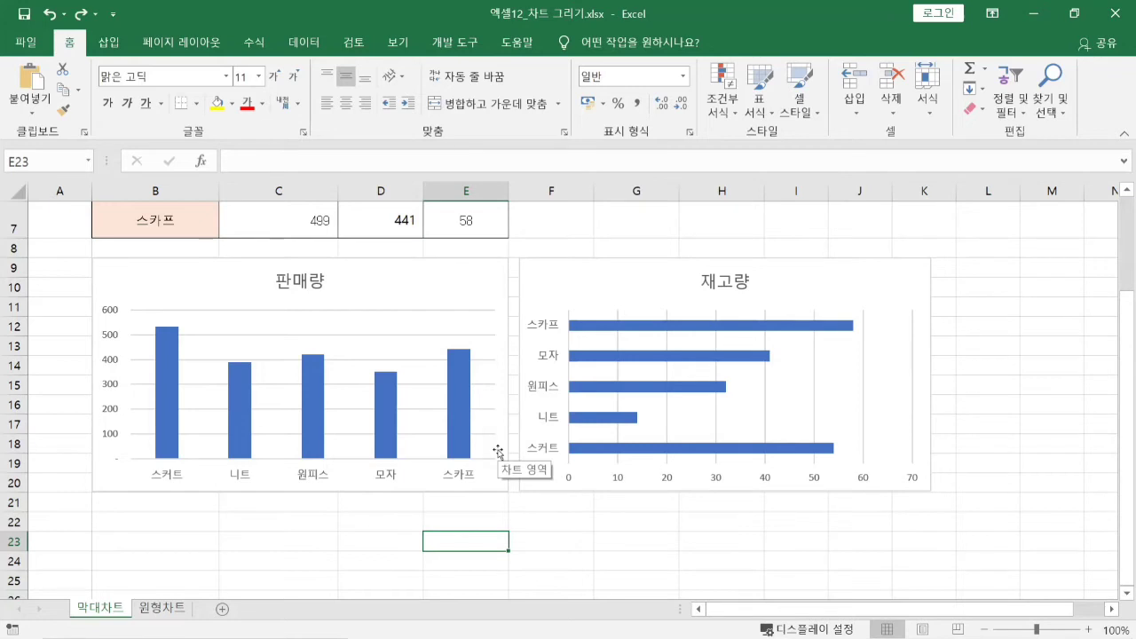
# Switch the rows and columns of the 판매량 chart so each product becomes its own series.
pyautogui.click(426, 299)
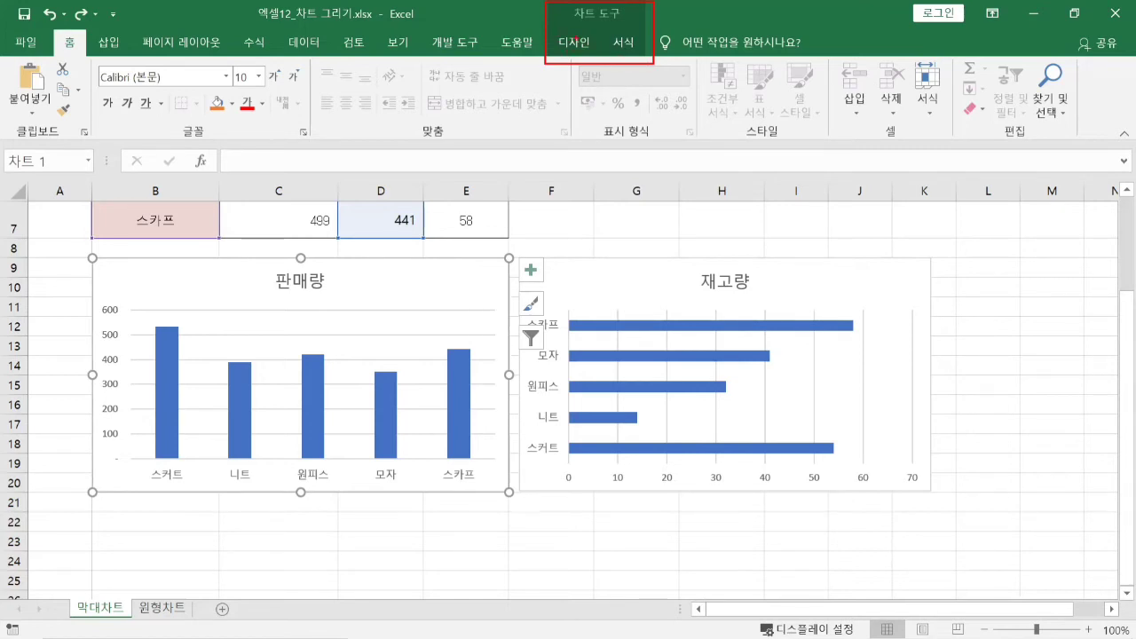
pyautogui.click(573, 43)
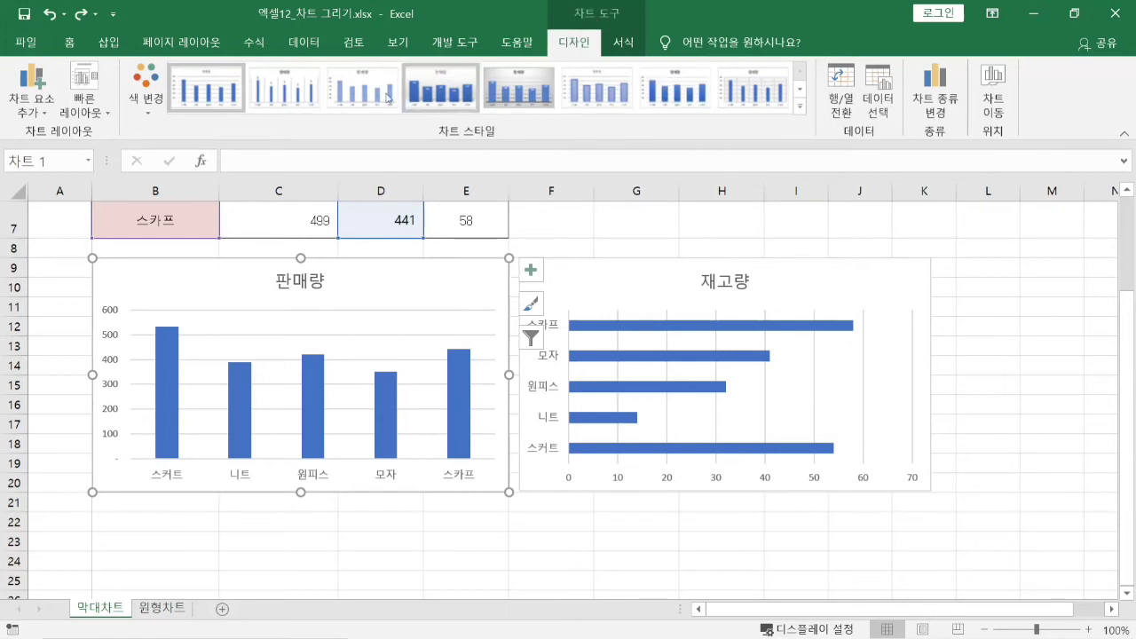
pyautogui.click(669, 86)
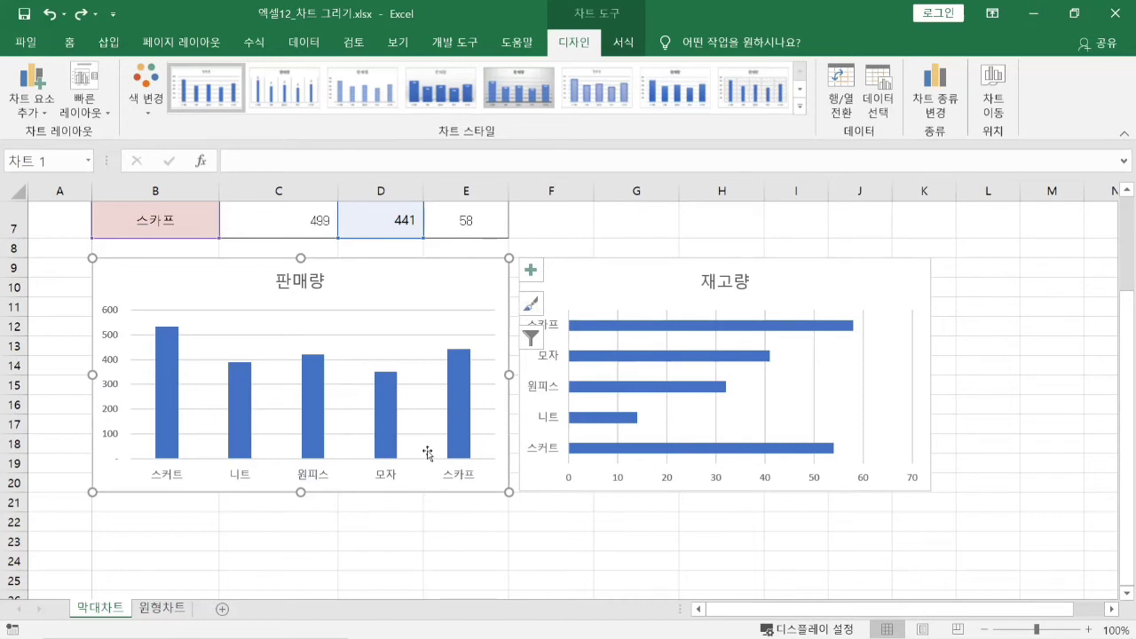
pyautogui.click(834, 192)
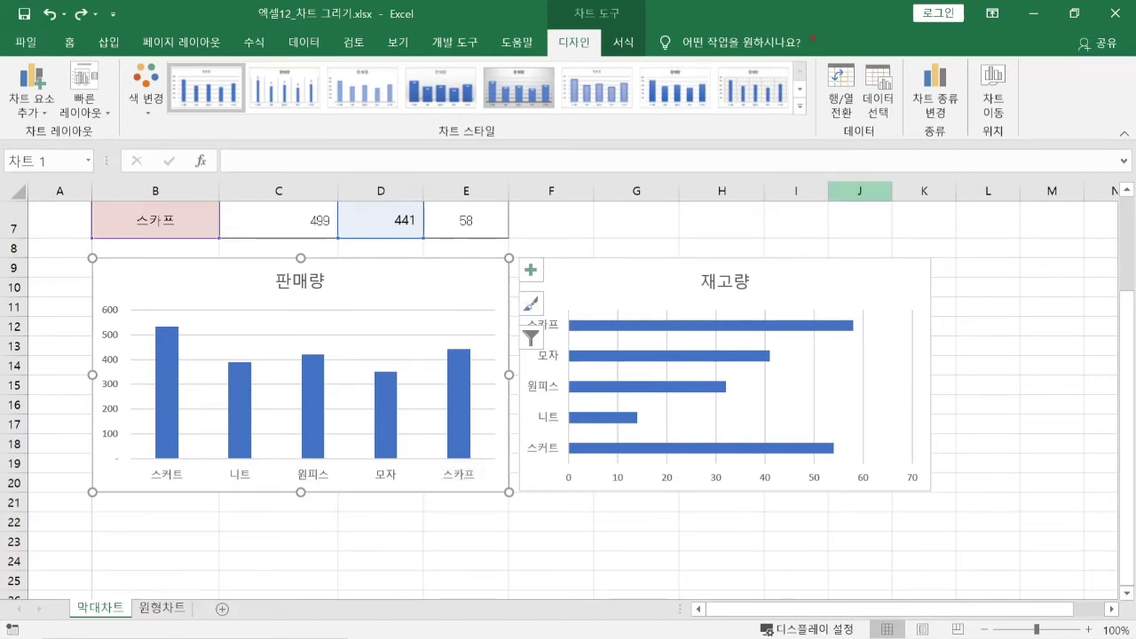
pyautogui.moveTo(812, 37); pyautogui.dragTo(903, 160)
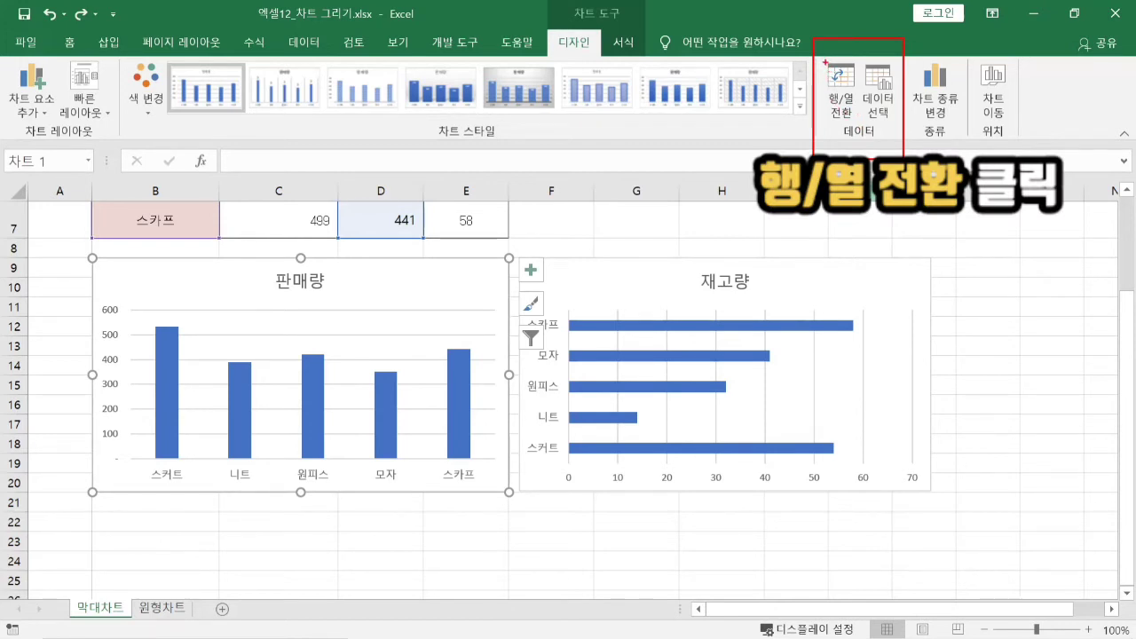
pyautogui.click(835, 78)
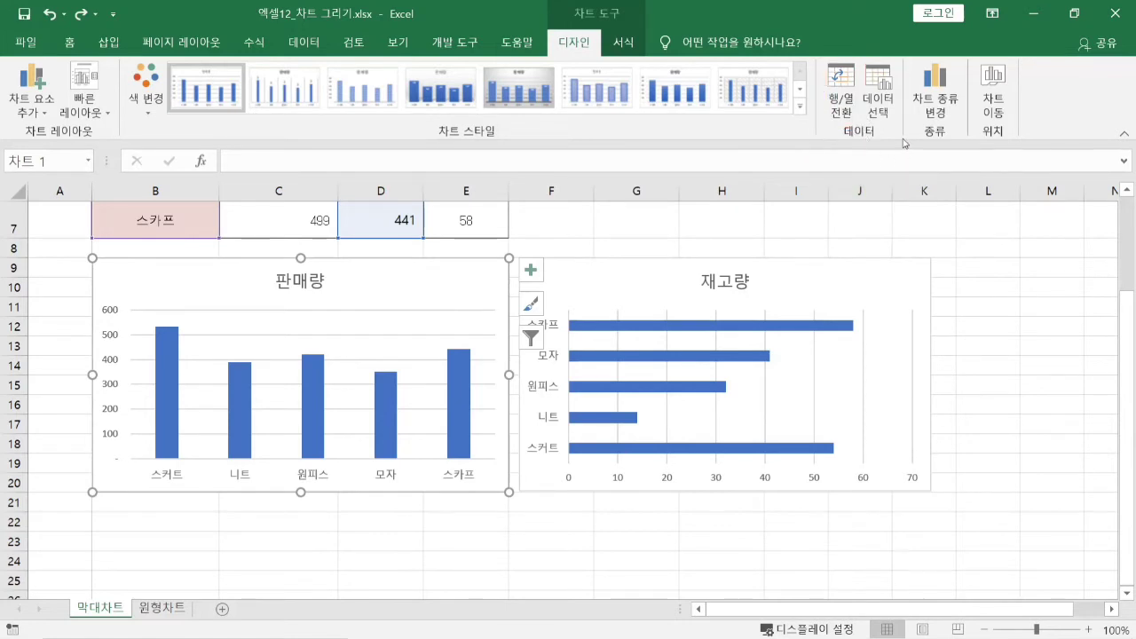
pyautogui.click(837, 83)
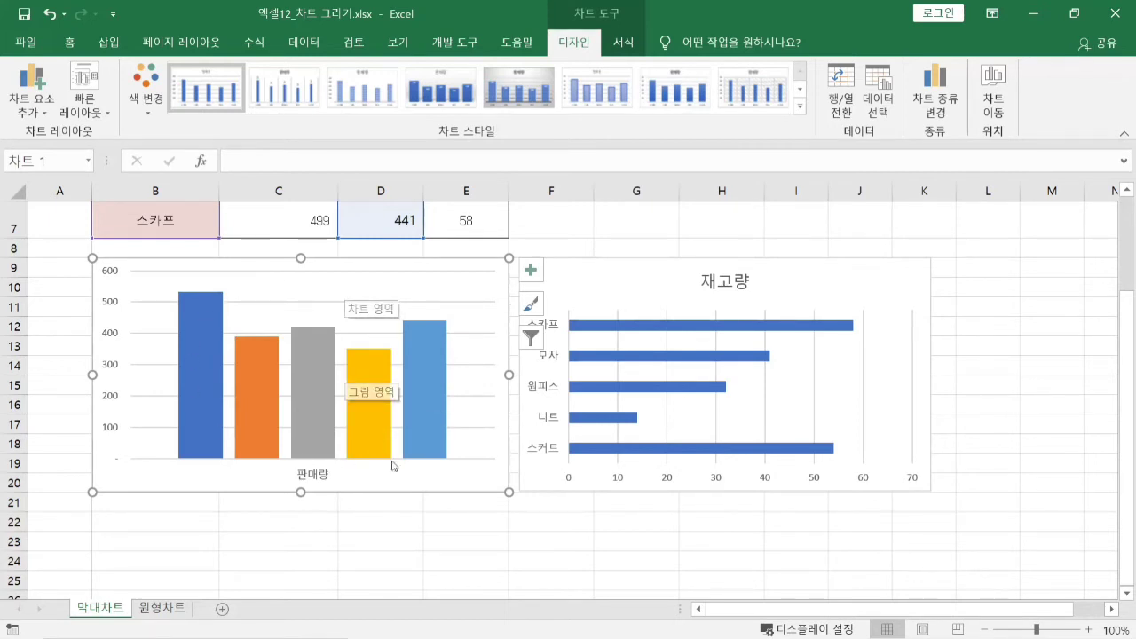
pyautogui.scroll(1, 376, 471)
pyautogui.scroll(-1, 375, 468)
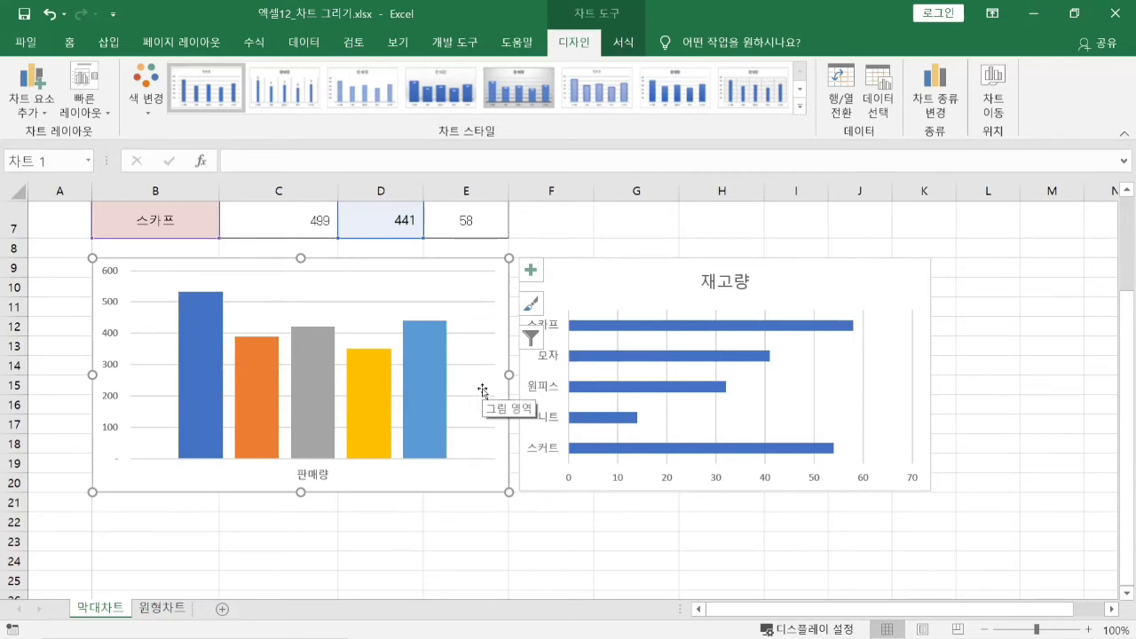
pyautogui.moveTo(338, 283)
pyautogui.mouseDown()
pyautogui.moveTo(425, 440)
pyautogui.moveTo(461, 482)
pyautogui.mouseUp()
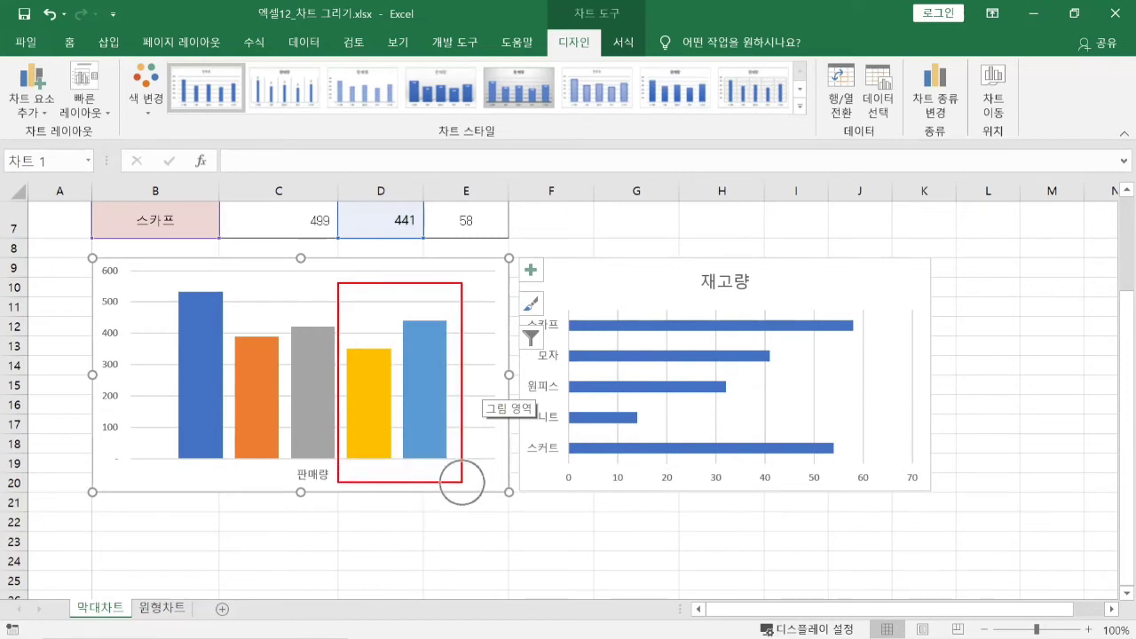
pyautogui.moveTo(361, 339)
pyautogui.mouseDown()
pyautogui.moveTo(368, 357)
pyautogui.moveTo(381, 327)
pyautogui.moveTo(411, 317)
pyautogui.moveTo(424, 335)
pyautogui.moveTo(448, 298)
pyautogui.mouseUp()
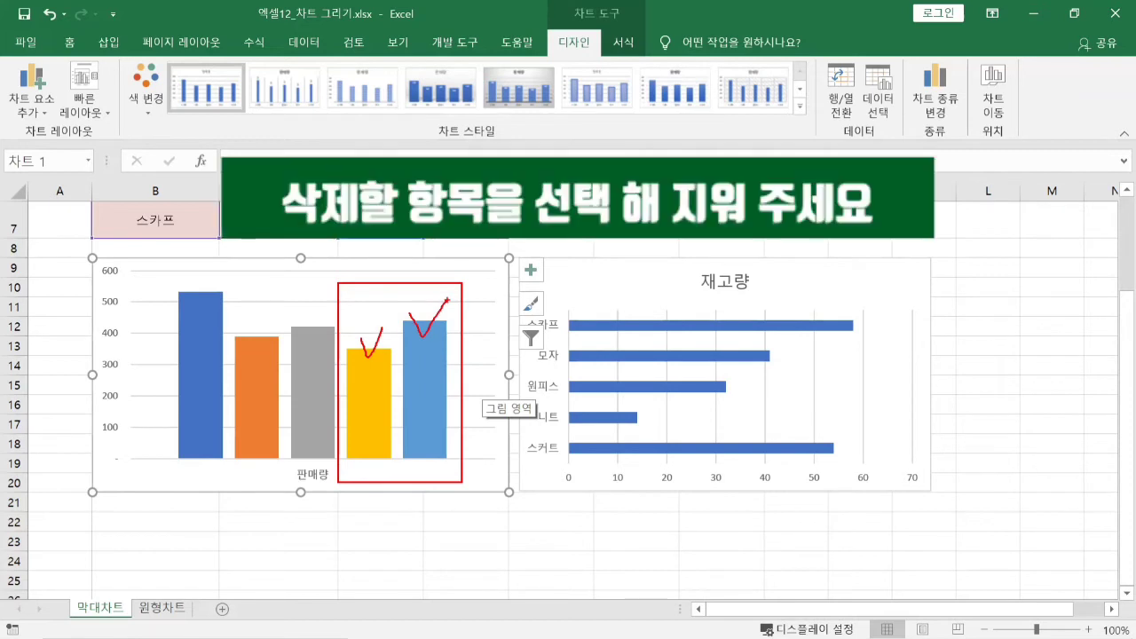
pyautogui.press('Escape')
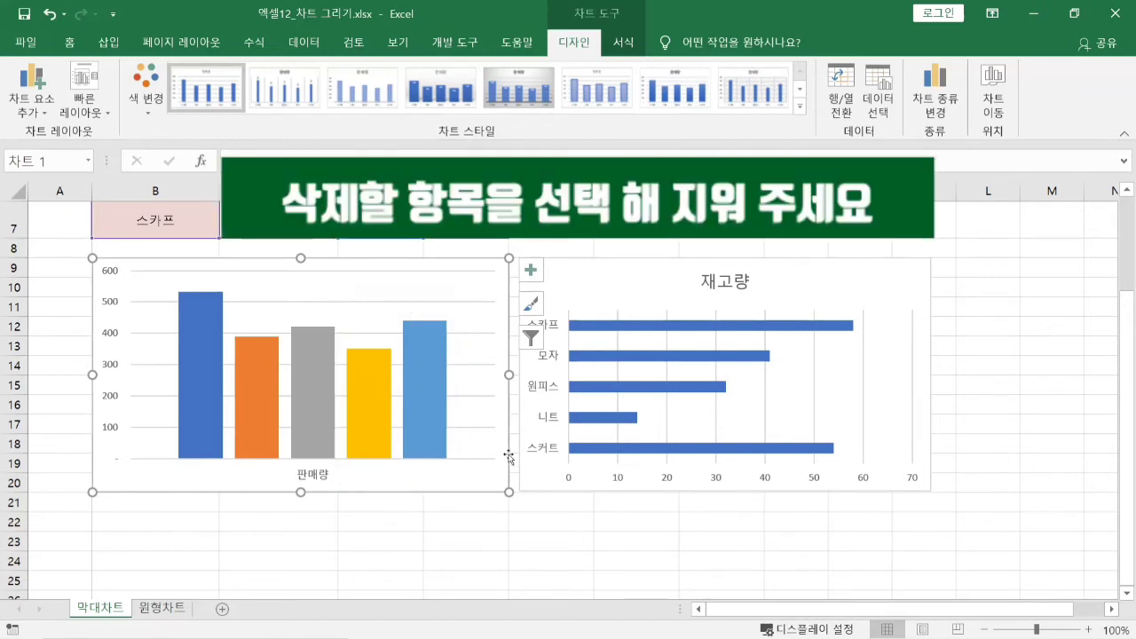
# Delete the 모자 and 스카프 series from the 판매량 chart.
pyautogui.click(379, 390)
pyautogui.click(379, 391)
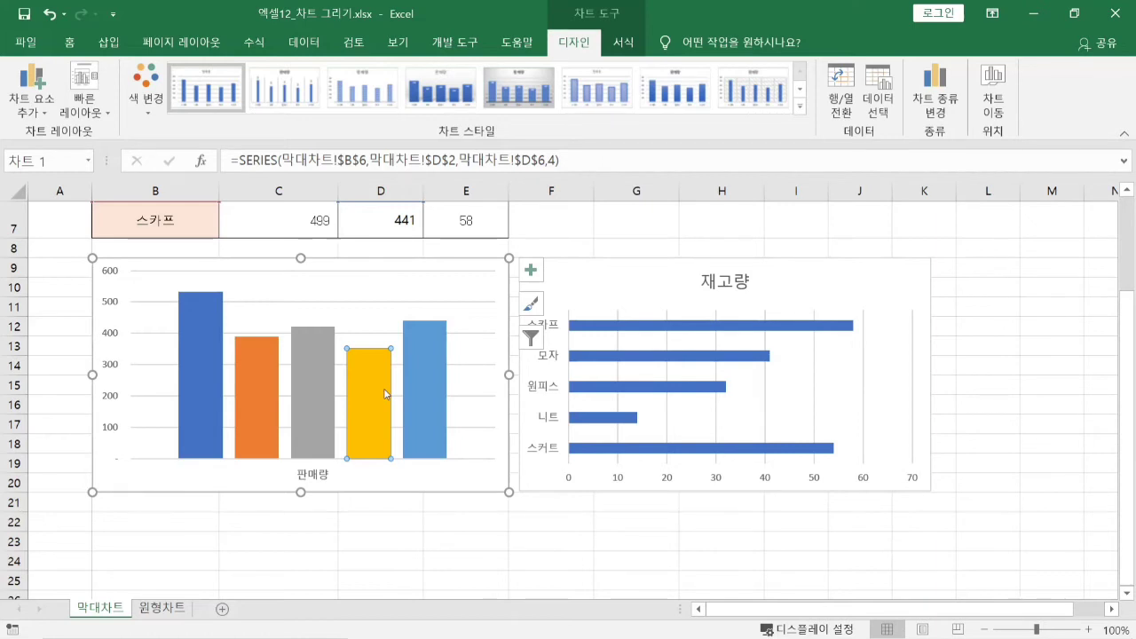
pyautogui.press('Delete')
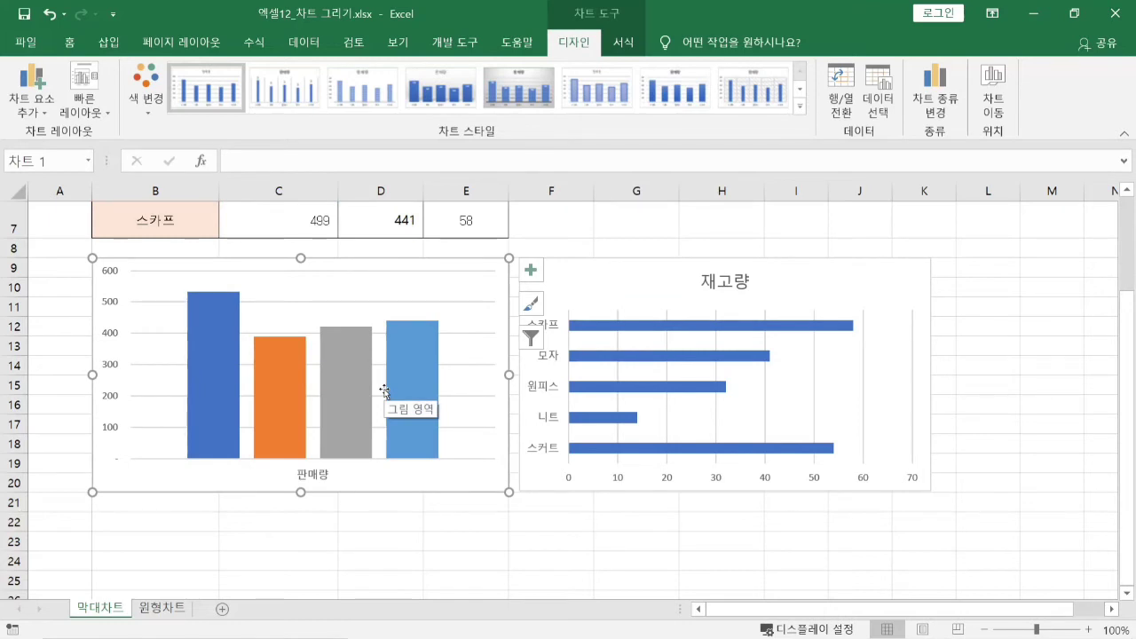
pyautogui.hotkey('ctrl', 'z')
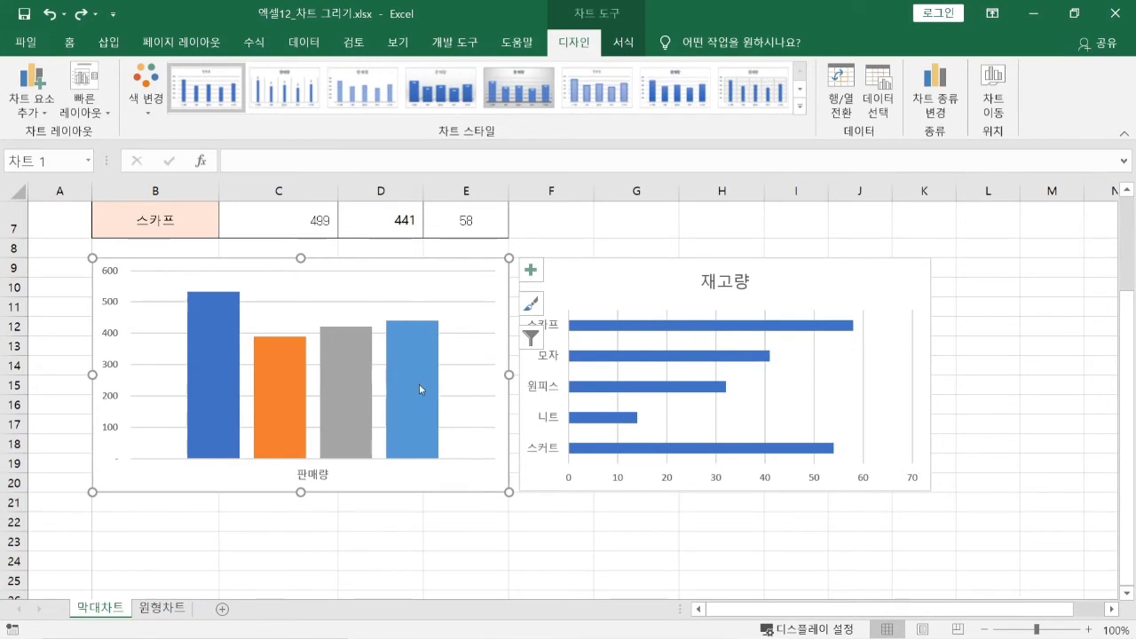
pyautogui.moveTo(420, 388)
pyautogui.click(419, 361)
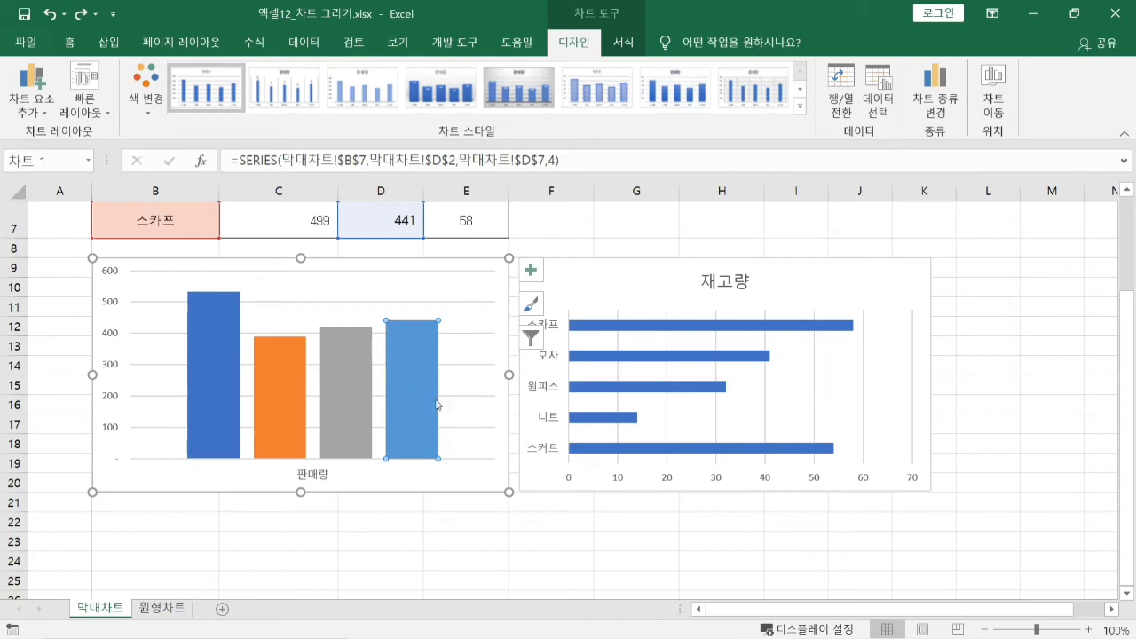
pyautogui.moveTo(431, 359)
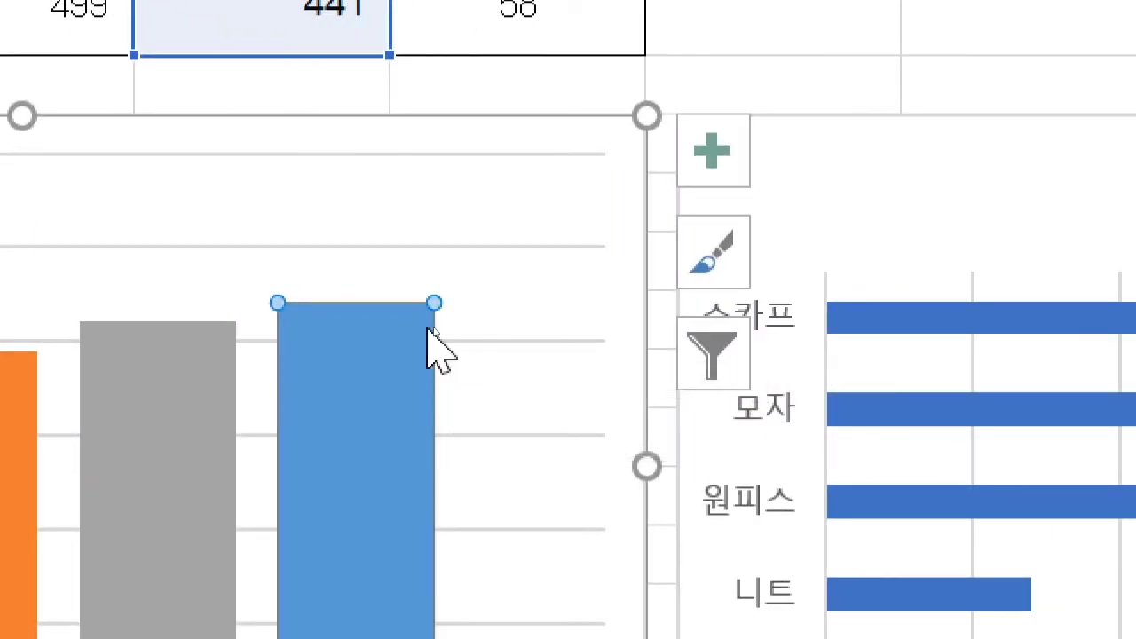
pyautogui.moveTo(402, 338)
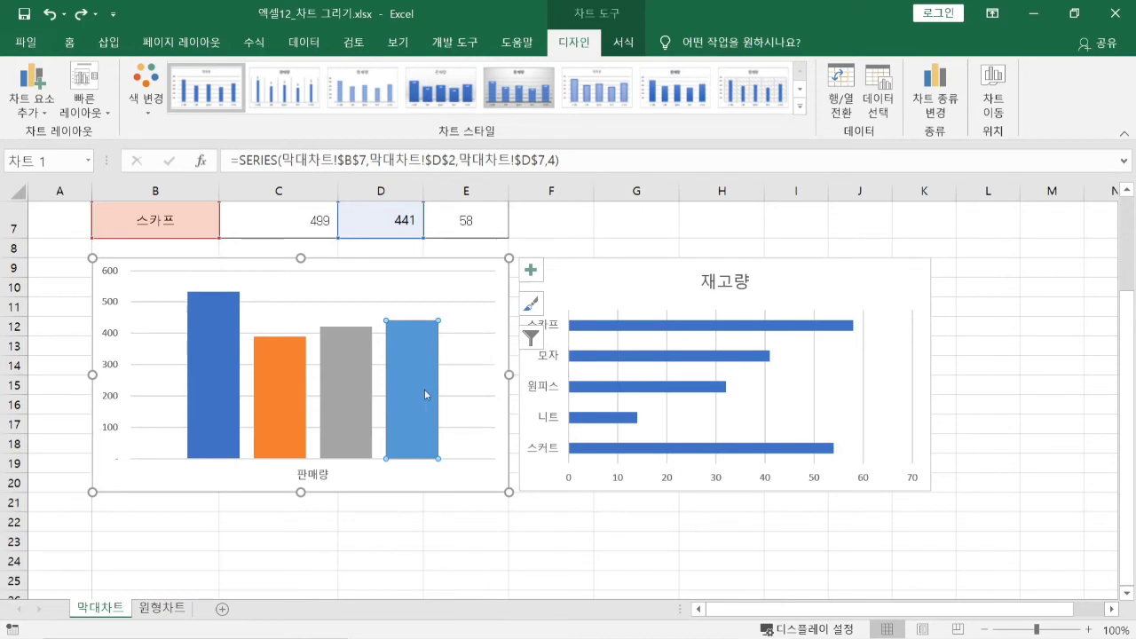
pyautogui.moveTo(426, 394)
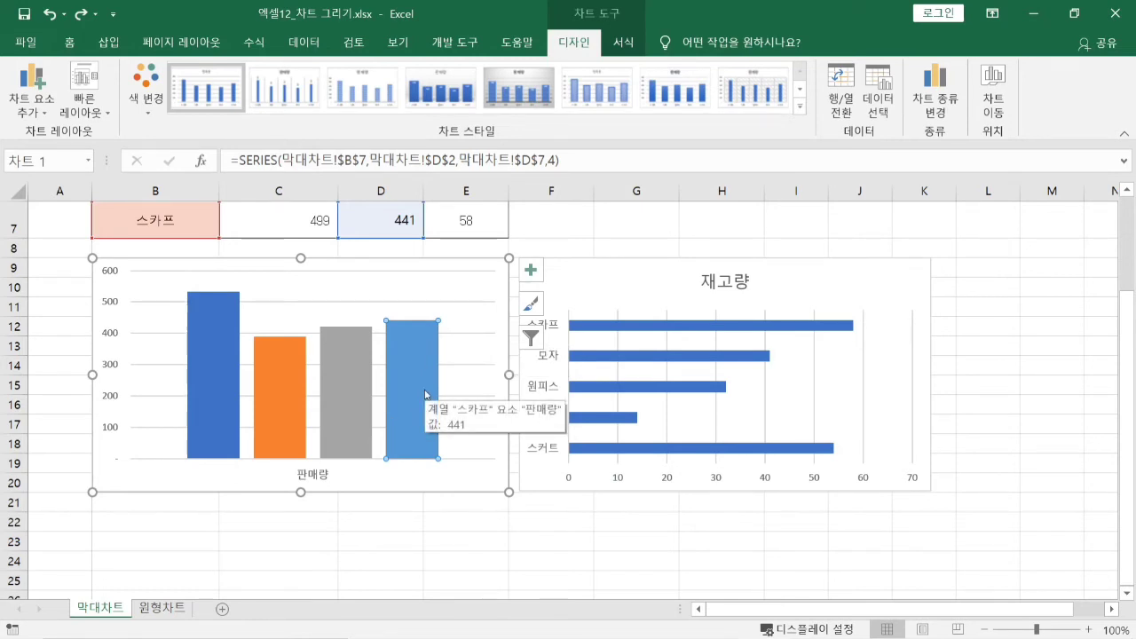
pyautogui.press('Delete')
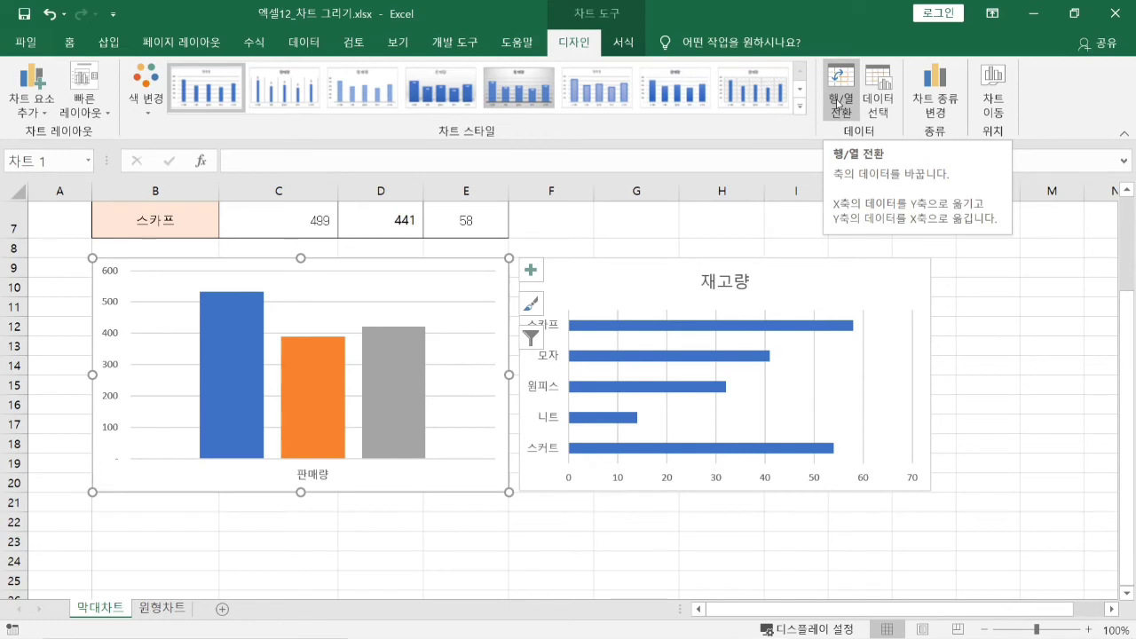
# Switch the 판매량 chart's rows and columns back so the remaining products are the axis categories.
pyautogui.click(838, 104)
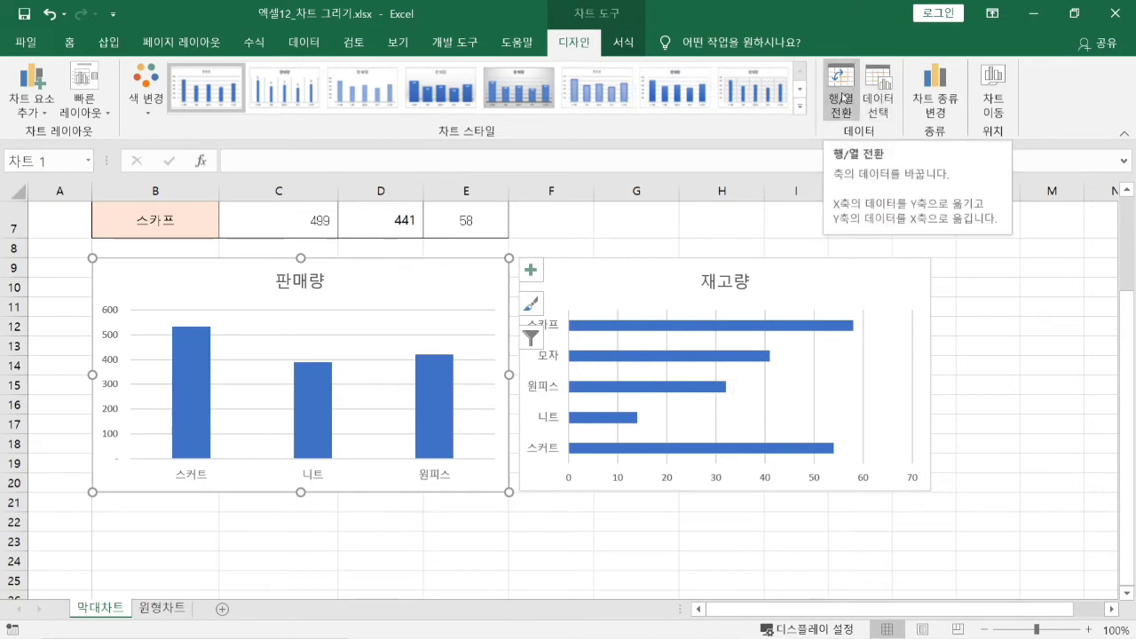
pyautogui.click(843, 96)
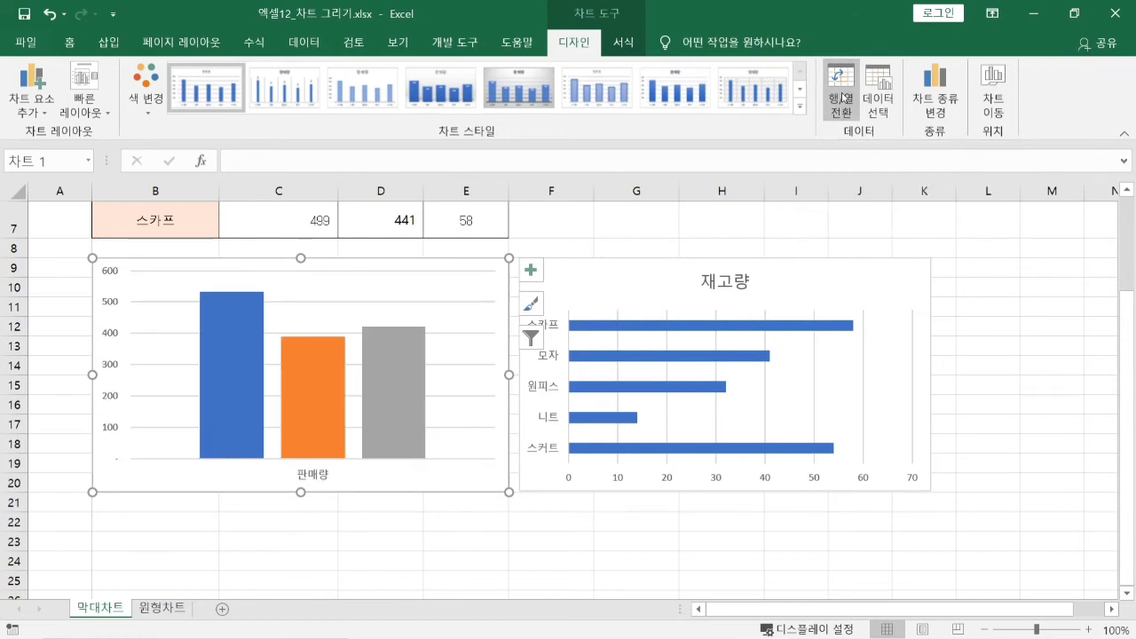
pyautogui.click(52, 15)
# Switch the rows and columns of the 재고량 bar chart so each product becomes its own series.
pyautogui.click(629, 286)
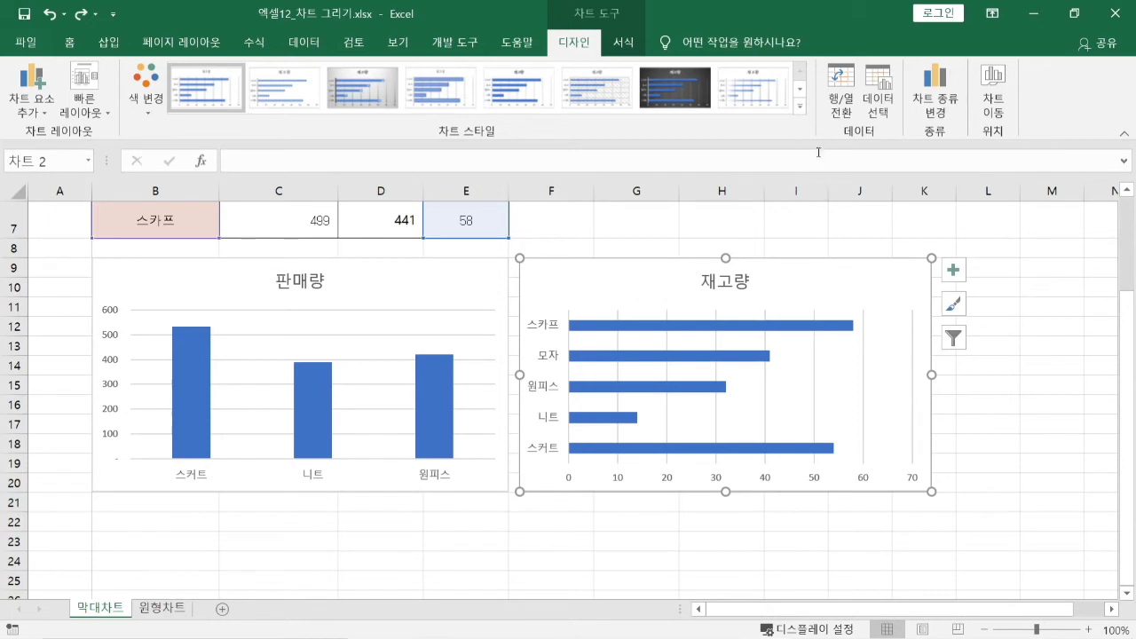
pyautogui.click(847, 82)
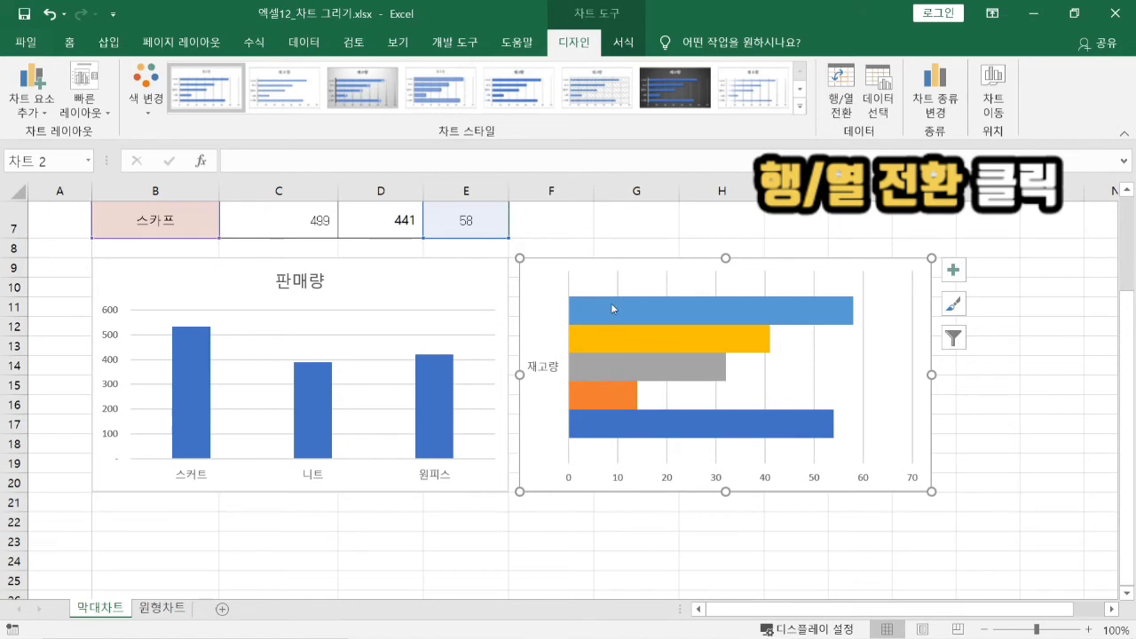
pyautogui.moveTo(612, 308)
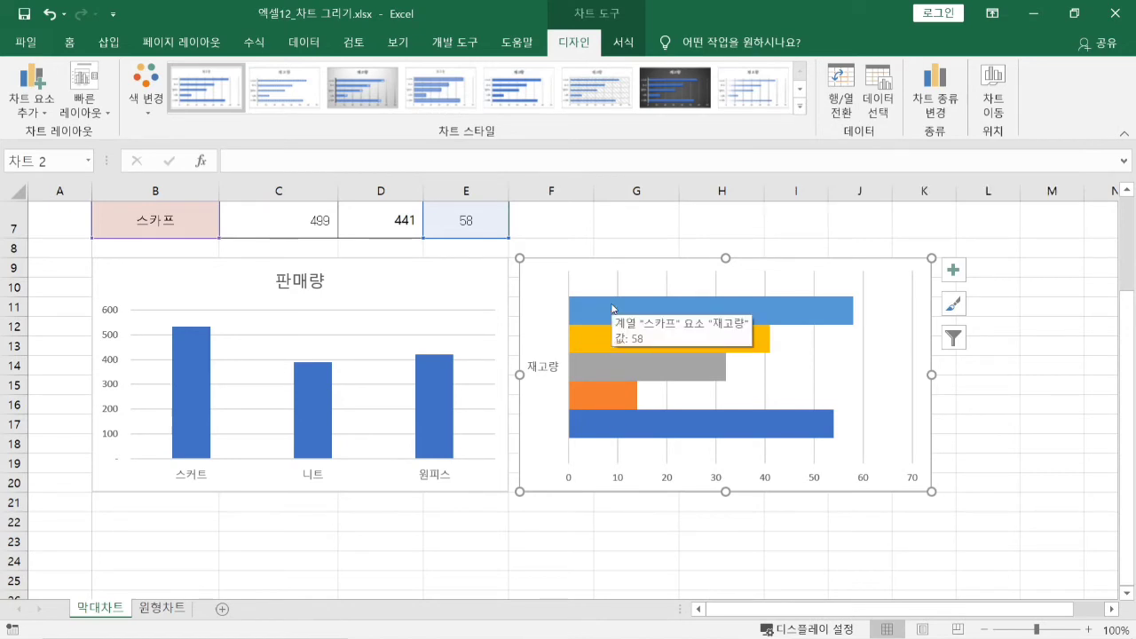
# Delete the 원피스, 니트 and 스커트 series from the 재고량 bar chart.
pyautogui.click(600, 365)
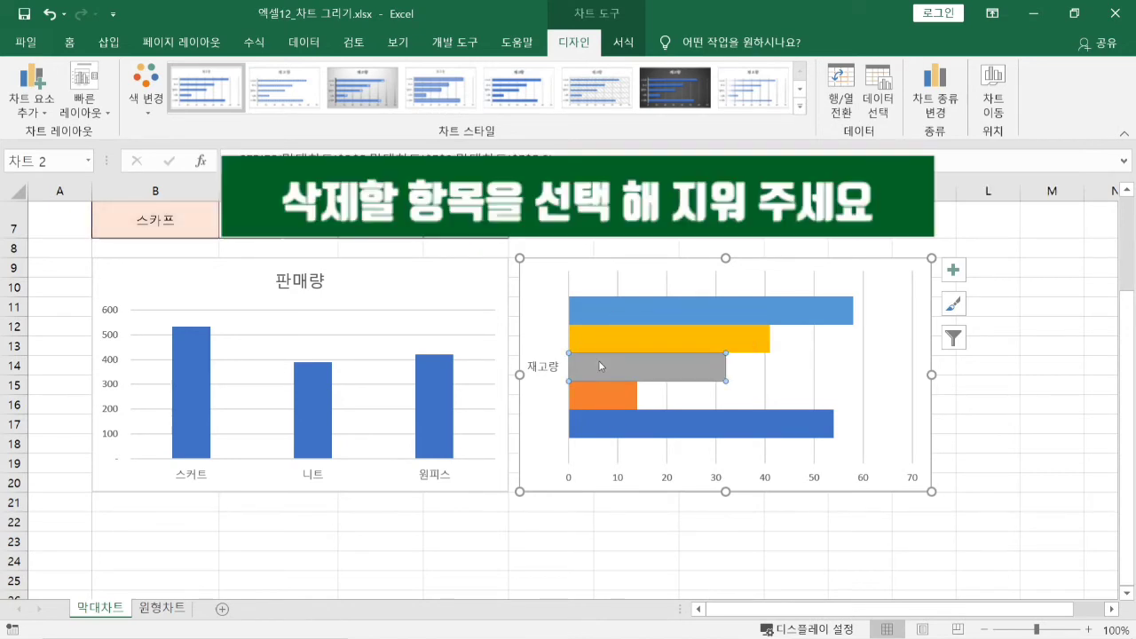
pyautogui.press('Delete')
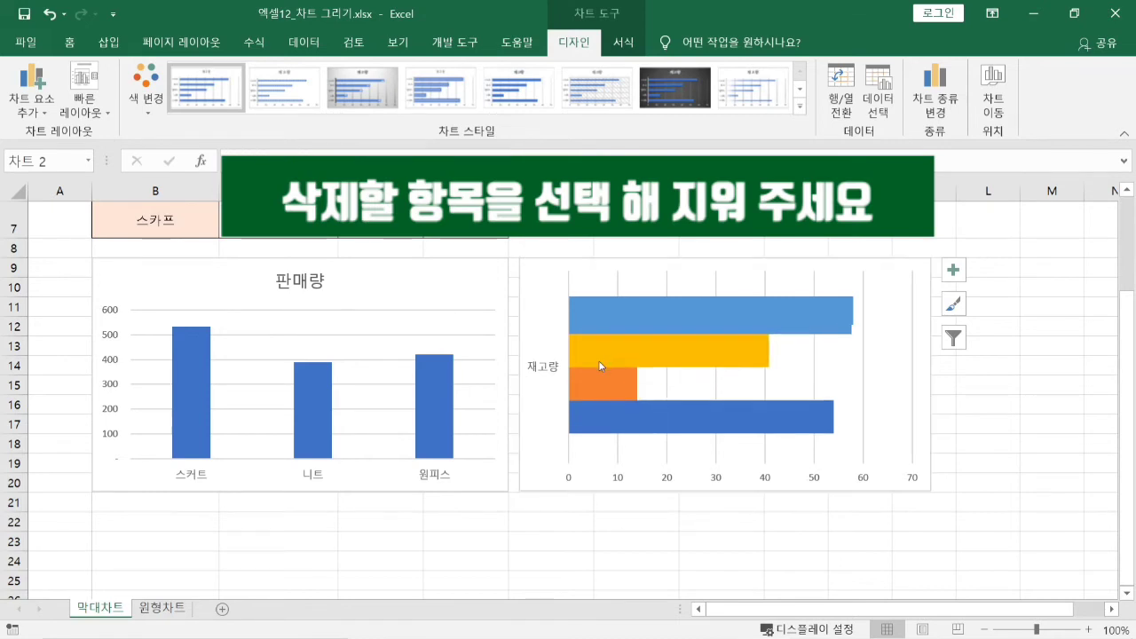
pyautogui.click(599, 380)
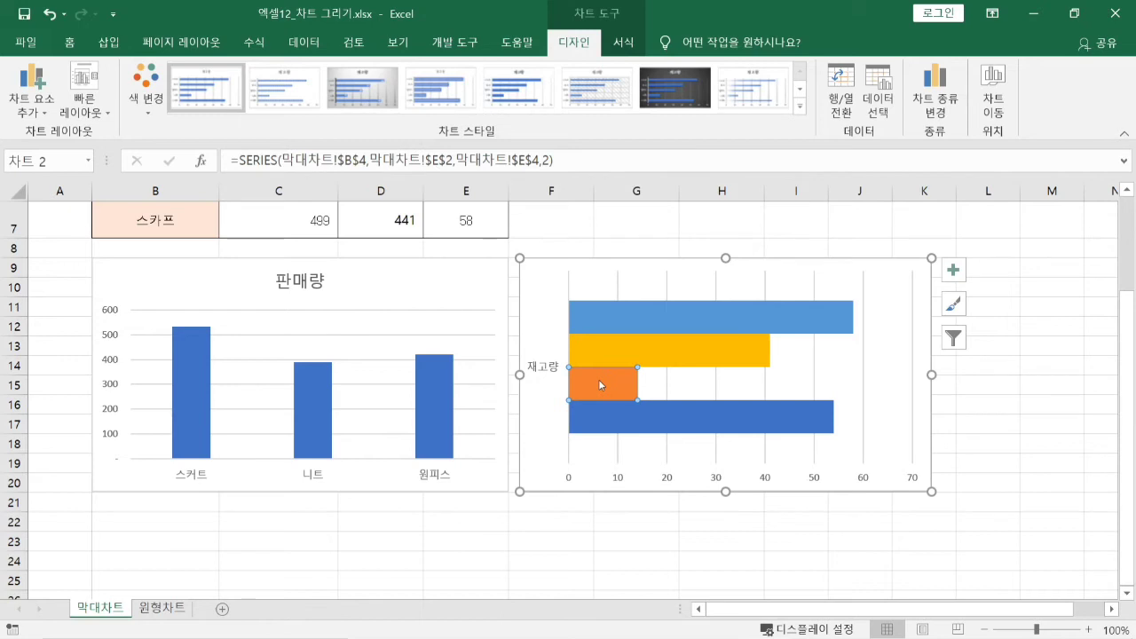
pyautogui.press('Delete')
pyautogui.click(625, 400)
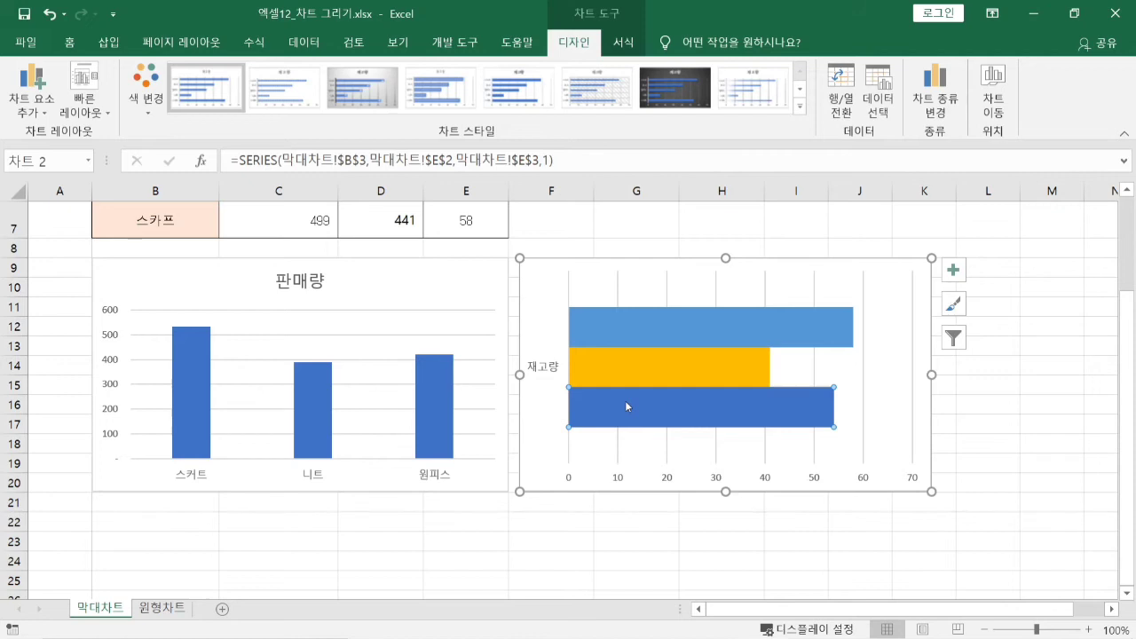
pyautogui.press('Delete')
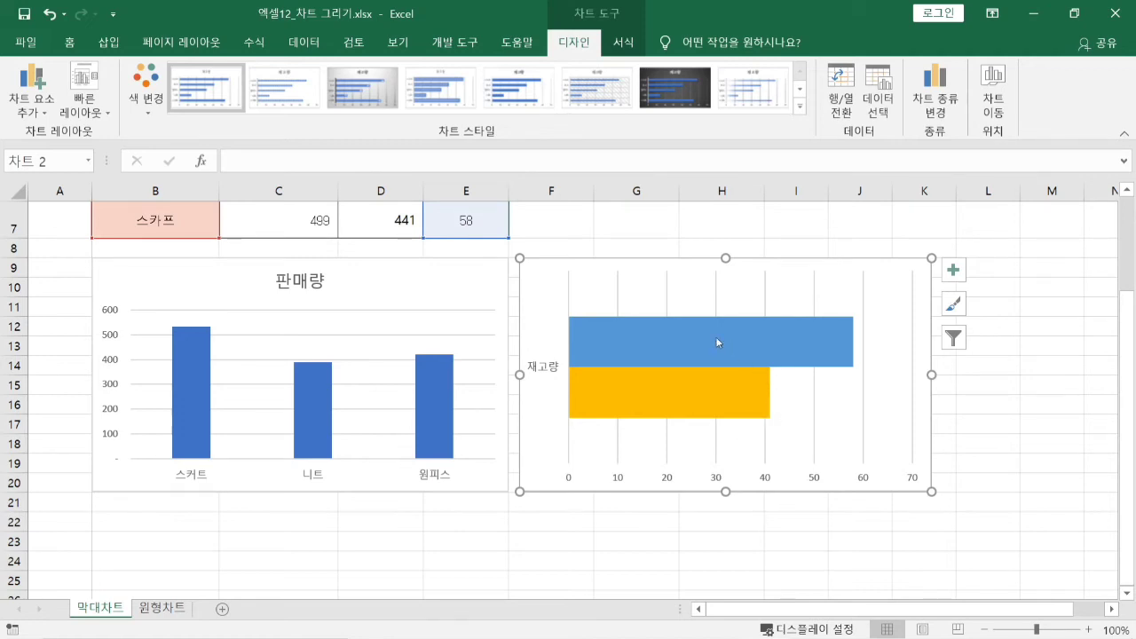
# Switch the 재고량 chart's rows and columns back so 스카프 and 모자 are the axis categories.
pyautogui.moveTo(746, 395)
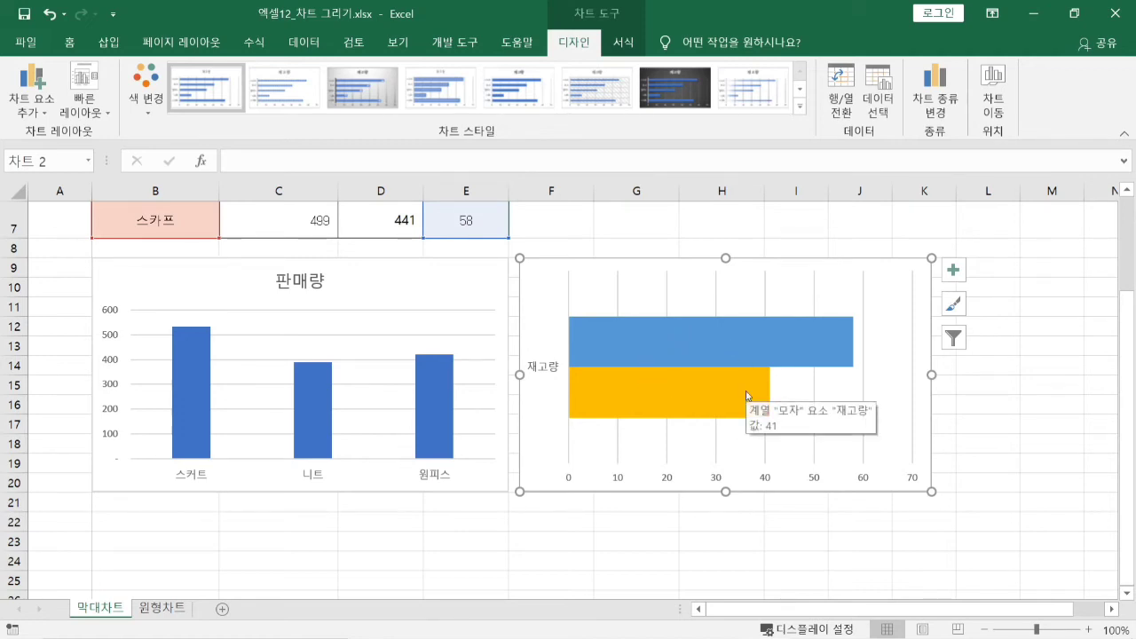
pyautogui.click(842, 103)
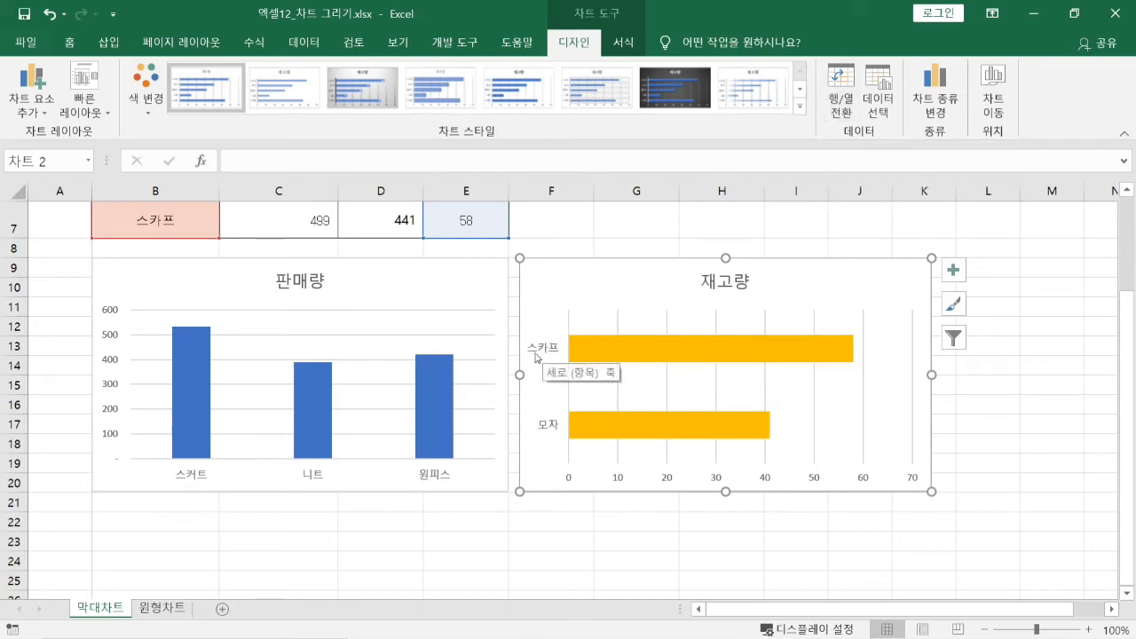
pyautogui.moveTo(638, 422)
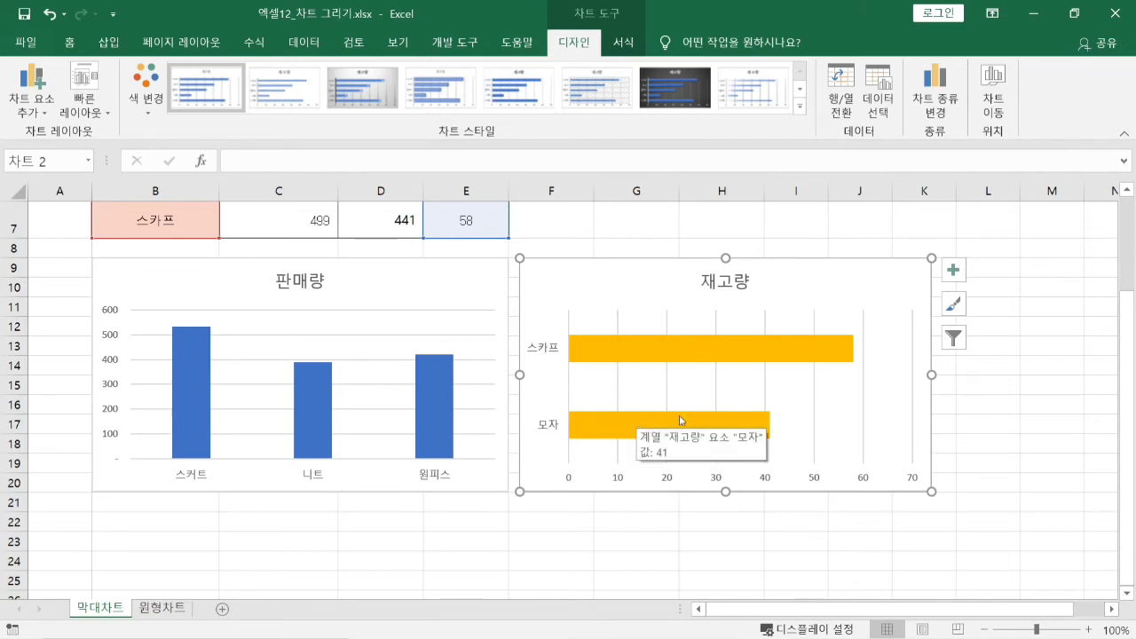
# Deselect the 재고량 chart and open the 원형차트 sheet.
pyautogui.click(213, 537)
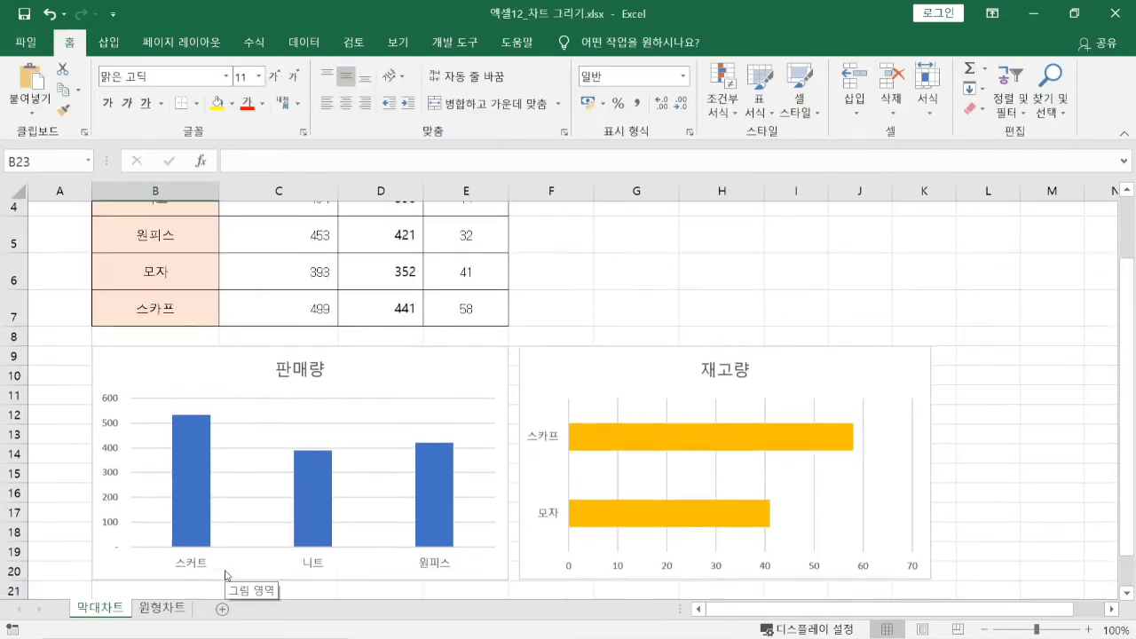
pyautogui.click(302, 547)
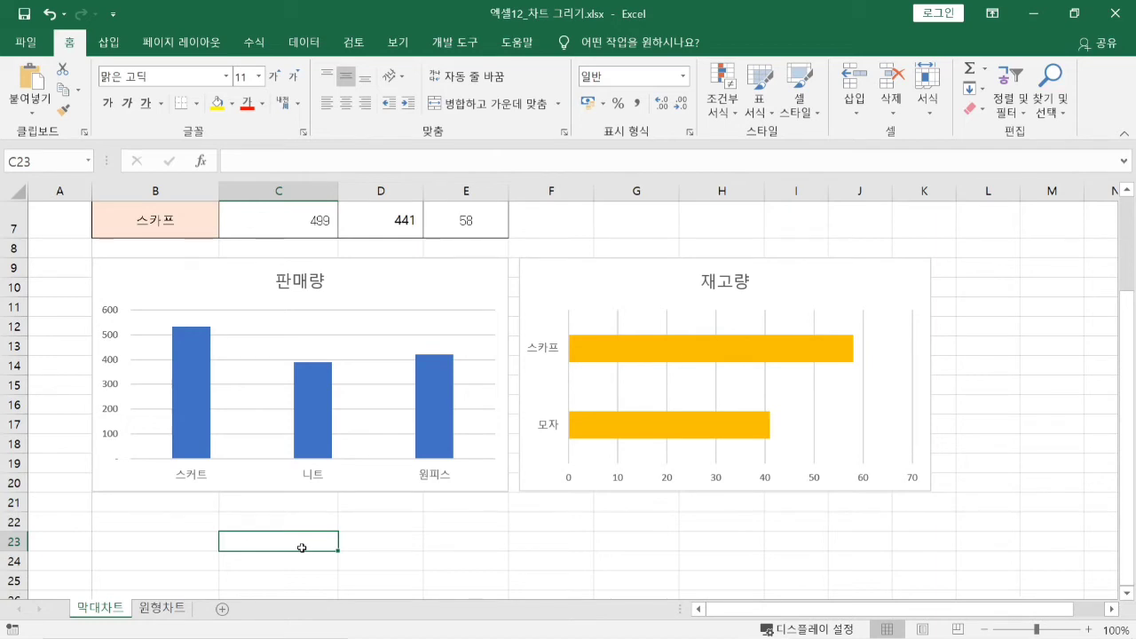
pyautogui.click(165, 610)
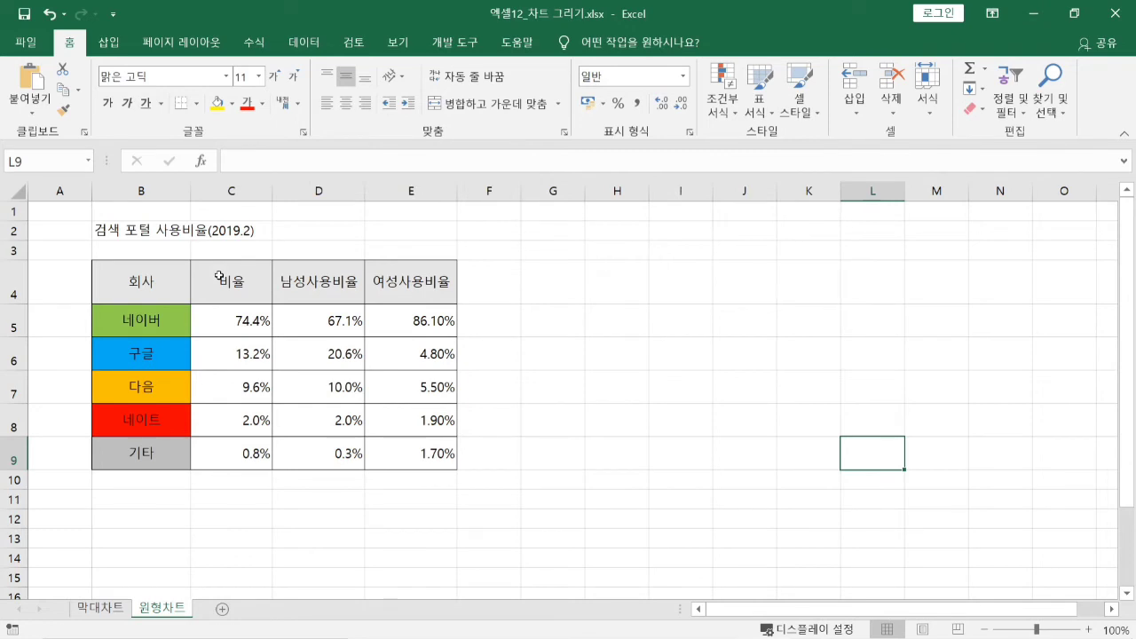
# Insert a doughnut chart (도넛형) from the 회사 and 비율 columns, cells B4:C9.
pyautogui.moveTo(144, 281); pyautogui.dragTo(224, 453)
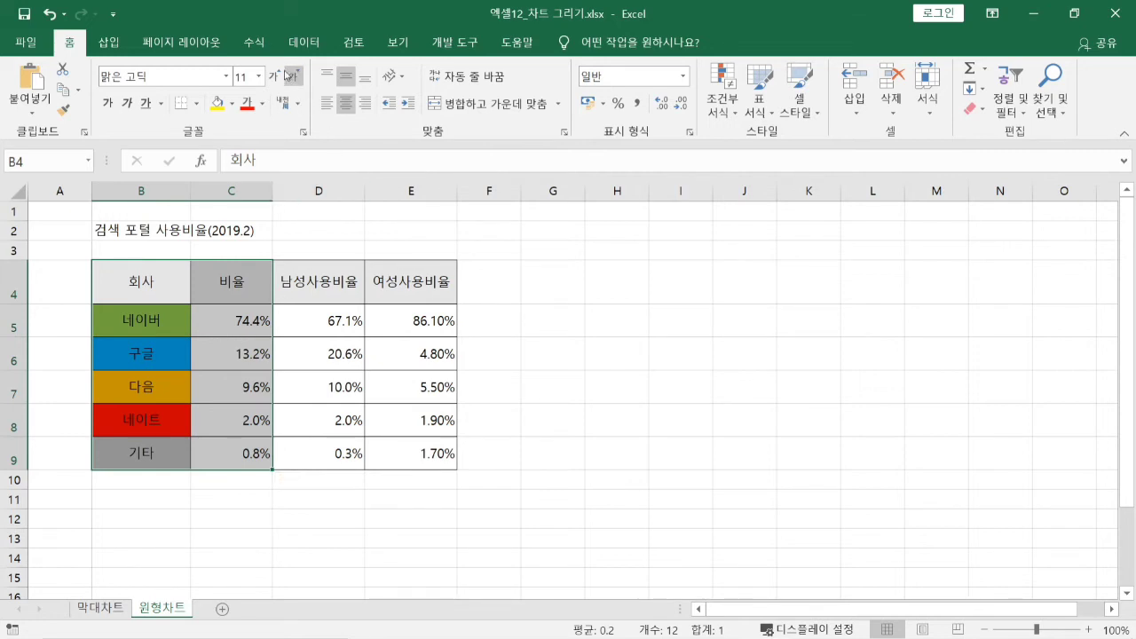
pyautogui.click(121, 43)
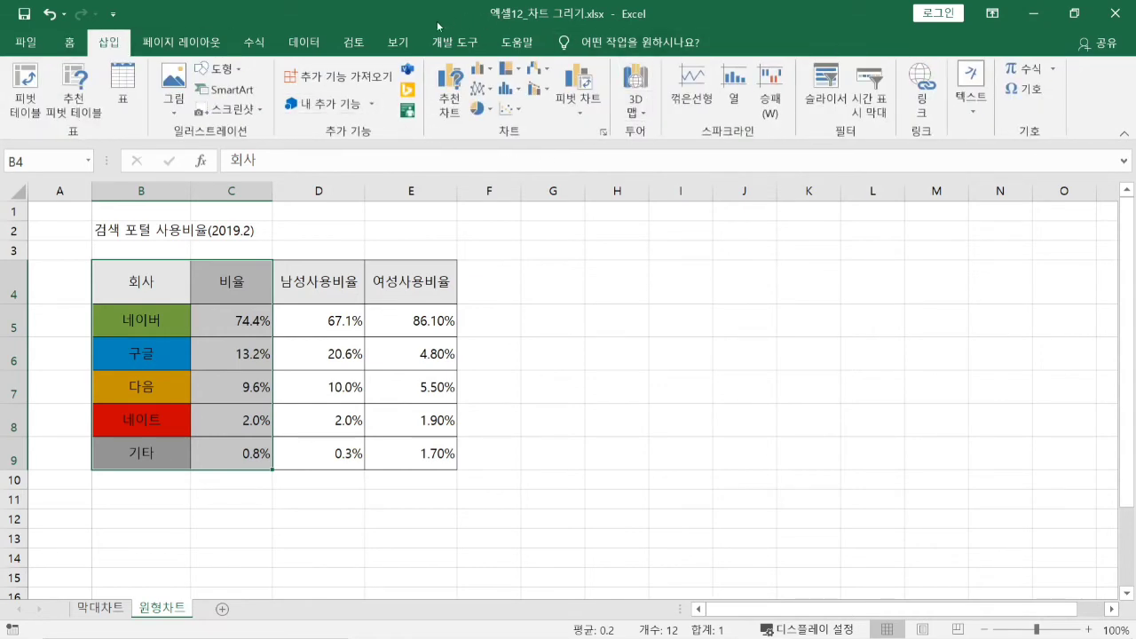
pyautogui.click(479, 109)
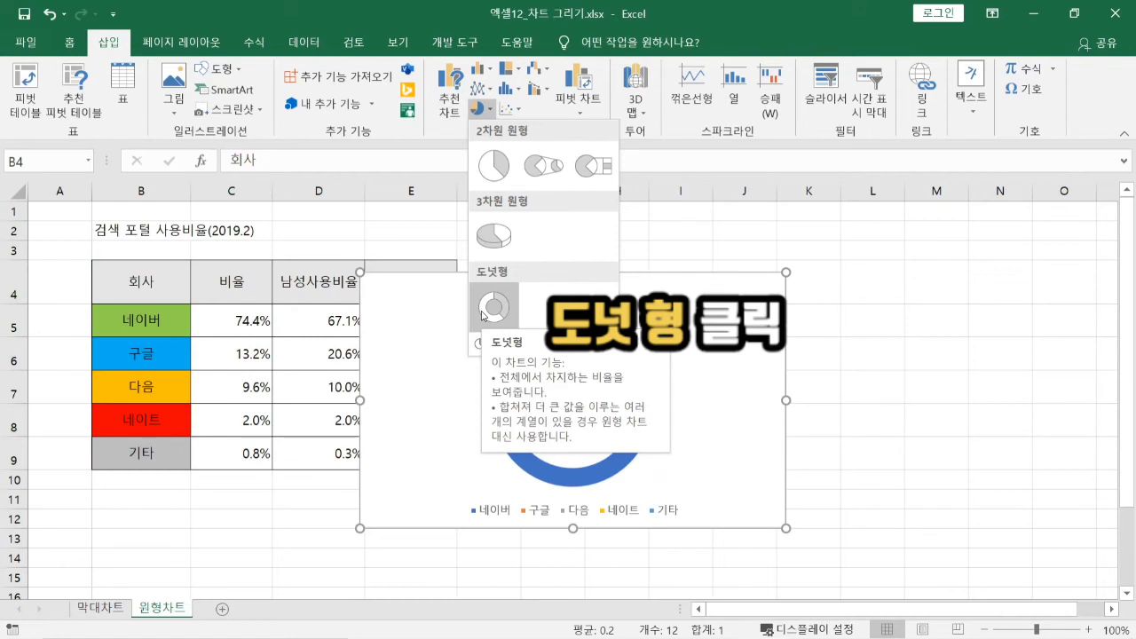
pyautogui.click(483, 313)
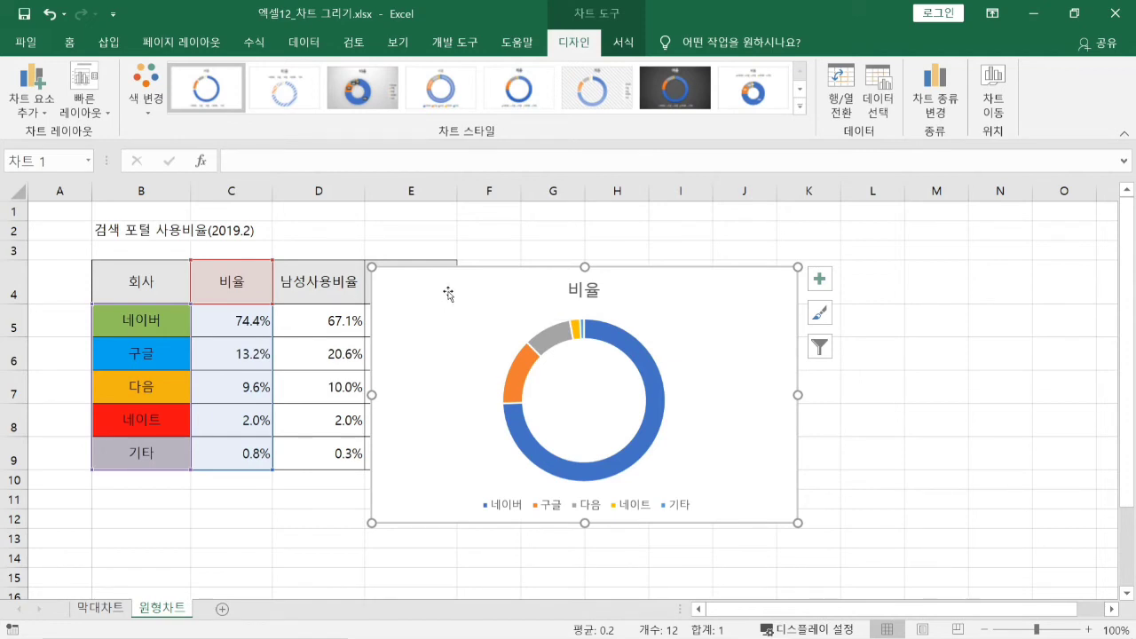
# Move the 비율 doughnut chart beside the table and shrink it to span columns F to J, rows 4 to 9.
pyautogui.moveTo(444, 302); pyautogui.dragTo(547, 299)
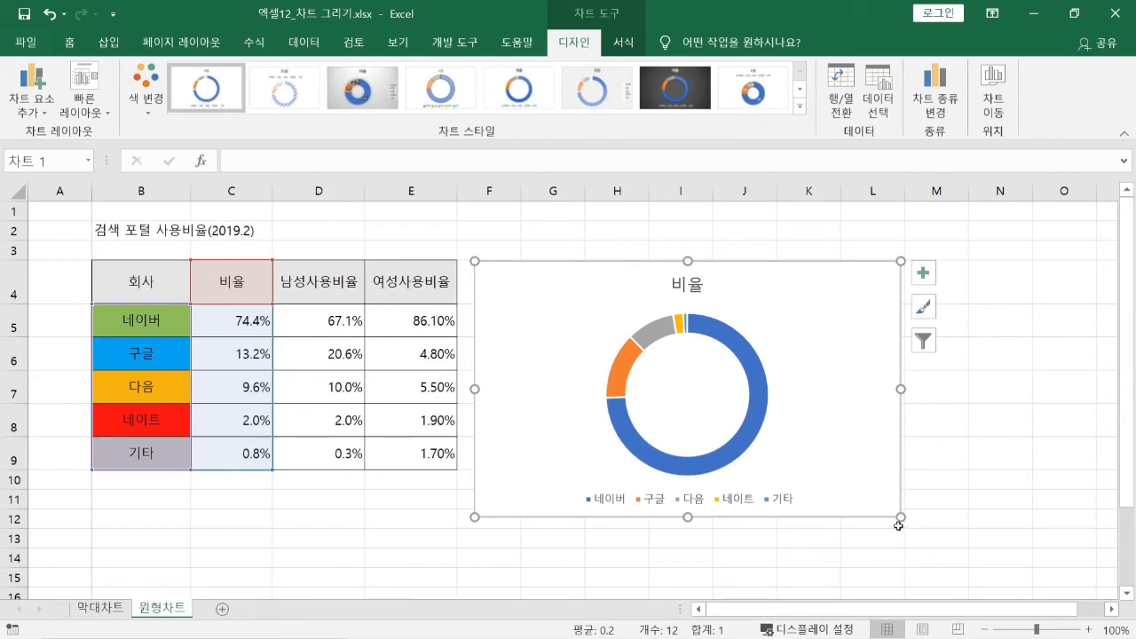
pyautogui.moveTo(901, 517); pyautogui.dragTo(791, 470)
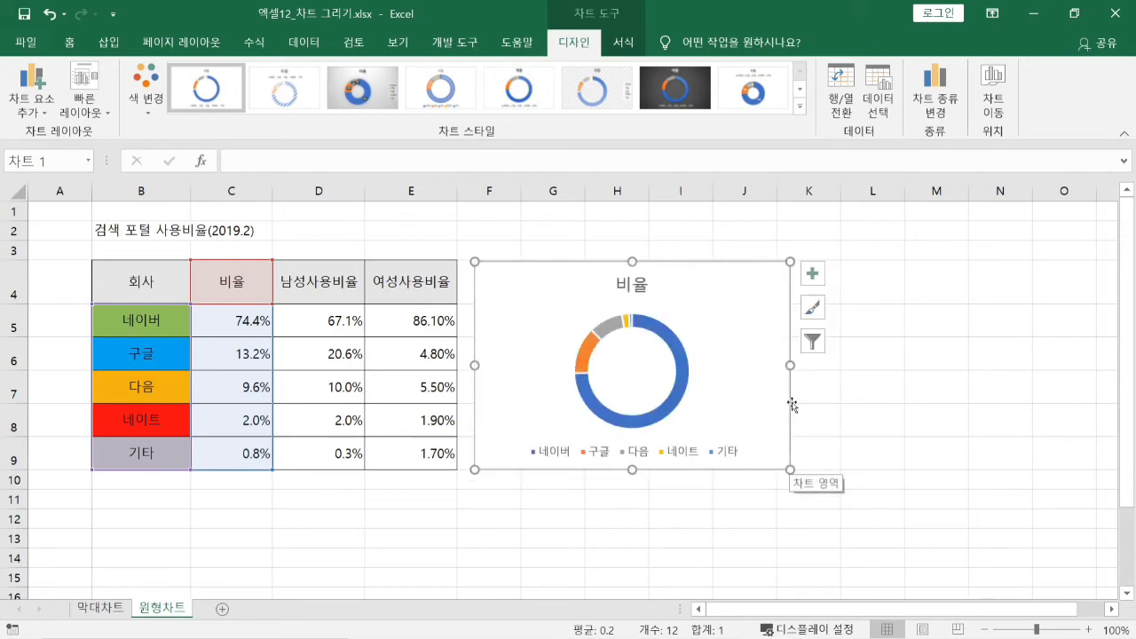
pyautogui.moveTo(790, 365); pyautogui.dragTo(744, 353)
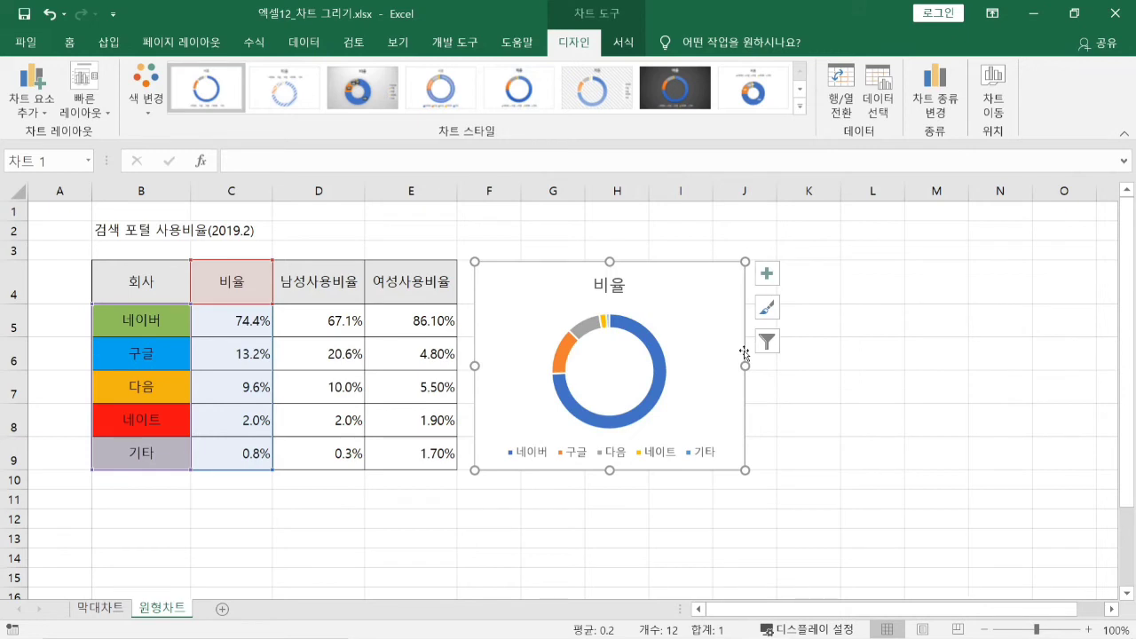
pyautogui.click(613, 280)
pyautogui.click(577, 459)
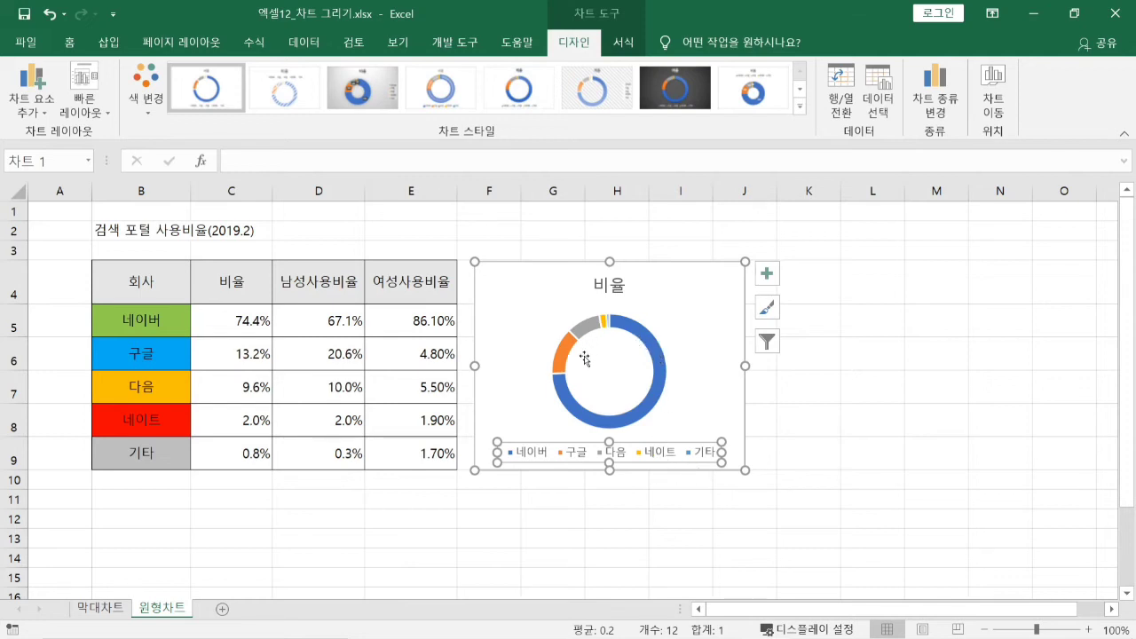
pyautogui.moveTo(660, 398)
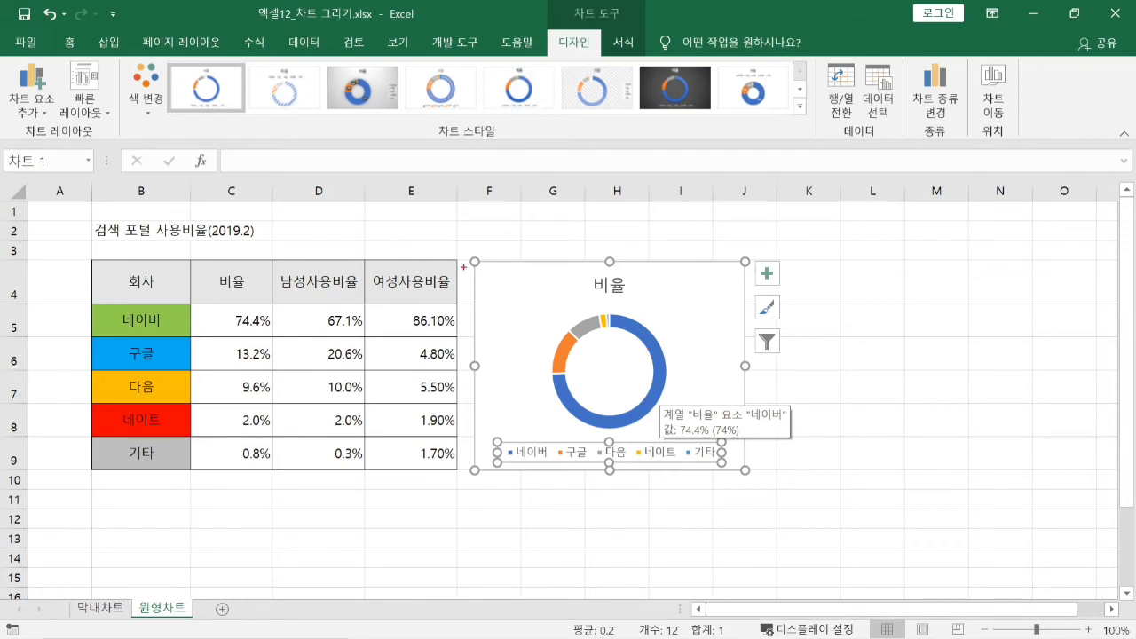
pyautogui.moveTo(470, 254); pyautogui.dragTo(767, 491)
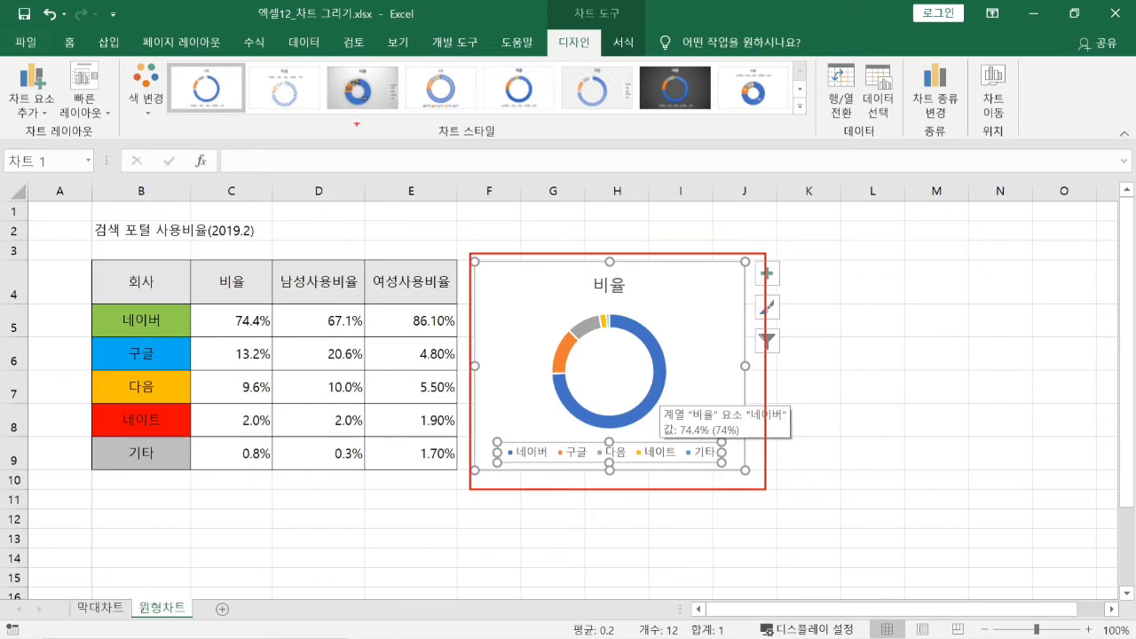
pyautogui.moveTo(546, 5)
pyautogui.mouseDown()
pyautogui.moveTo(586, 49)
pyautogui.moveTo(627, 51)
pyautogui.moveTo(620, 9)
pyautogui.moveTo(588, 1)
pyautogui.mouseUp()
pyautogui.press('Escape')
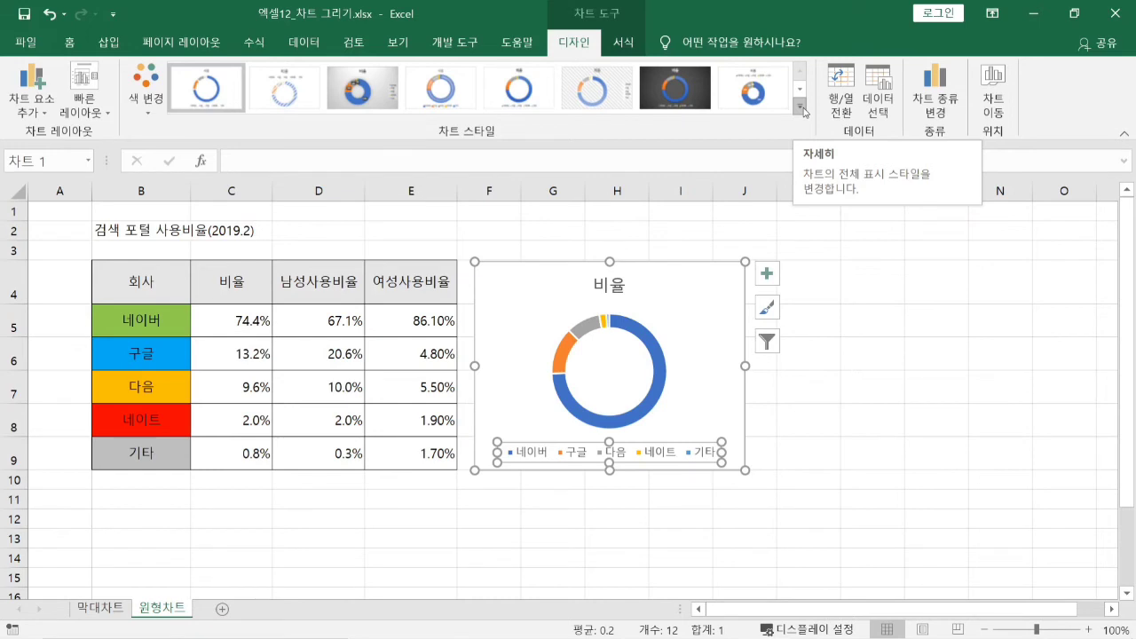
pyautogui.click(802, 107)
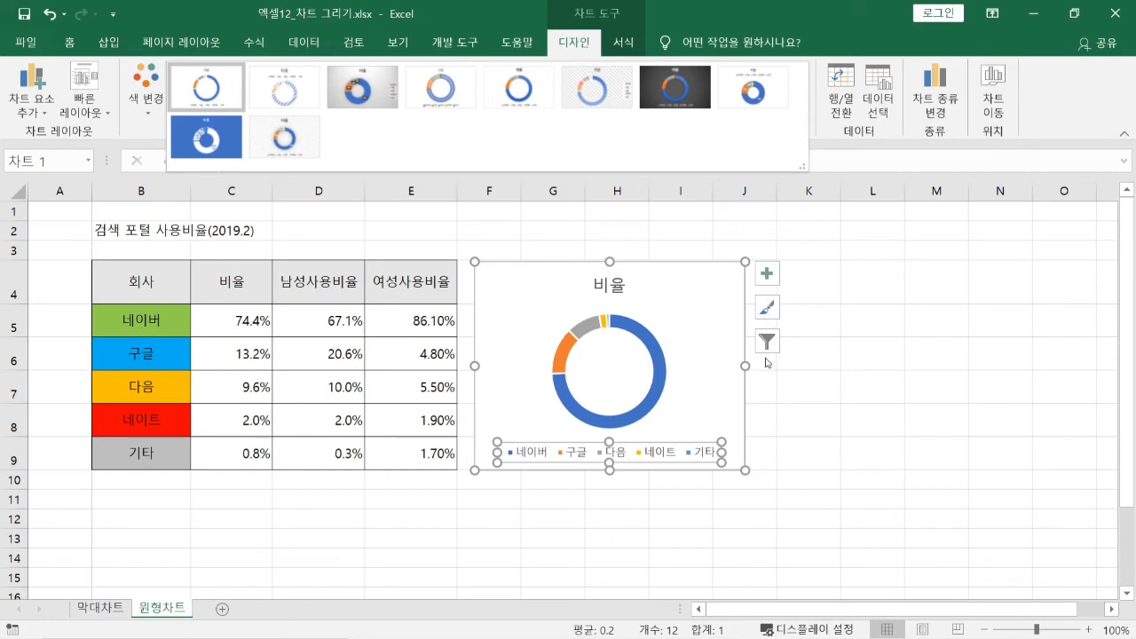
# Remove the title and legend from the doughnut chart and turn on its data labels.
pyautogui.click(768, 276)
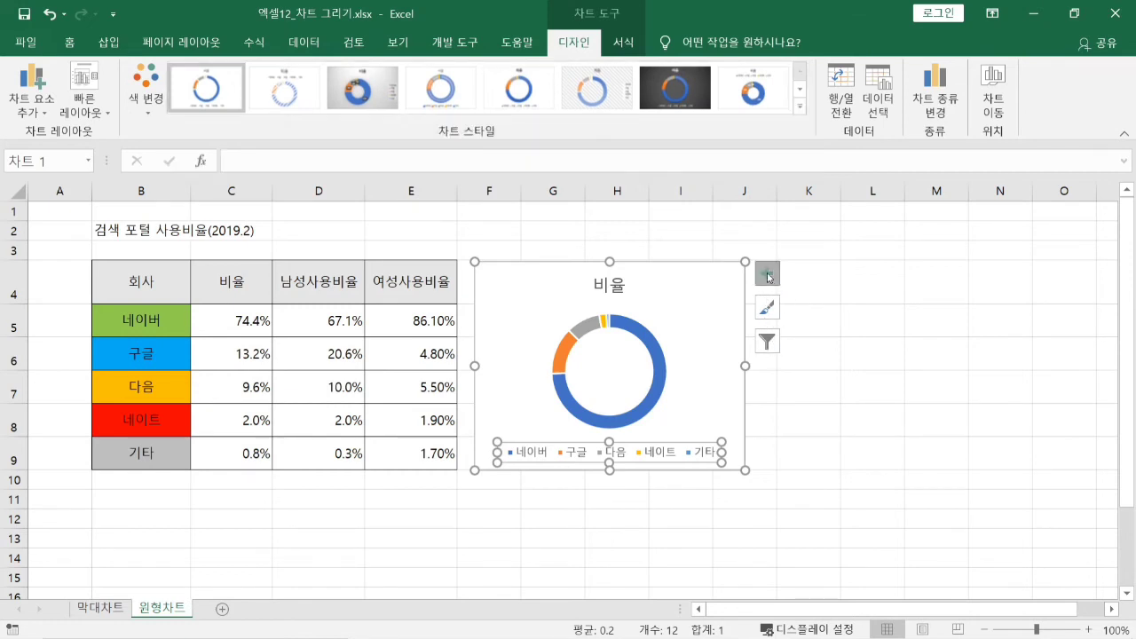
pyautogui.click(768, 276)
pyautogui.click(768, 276)
pyautogui.click(768, 276)
pyautogui.click(768, 276)
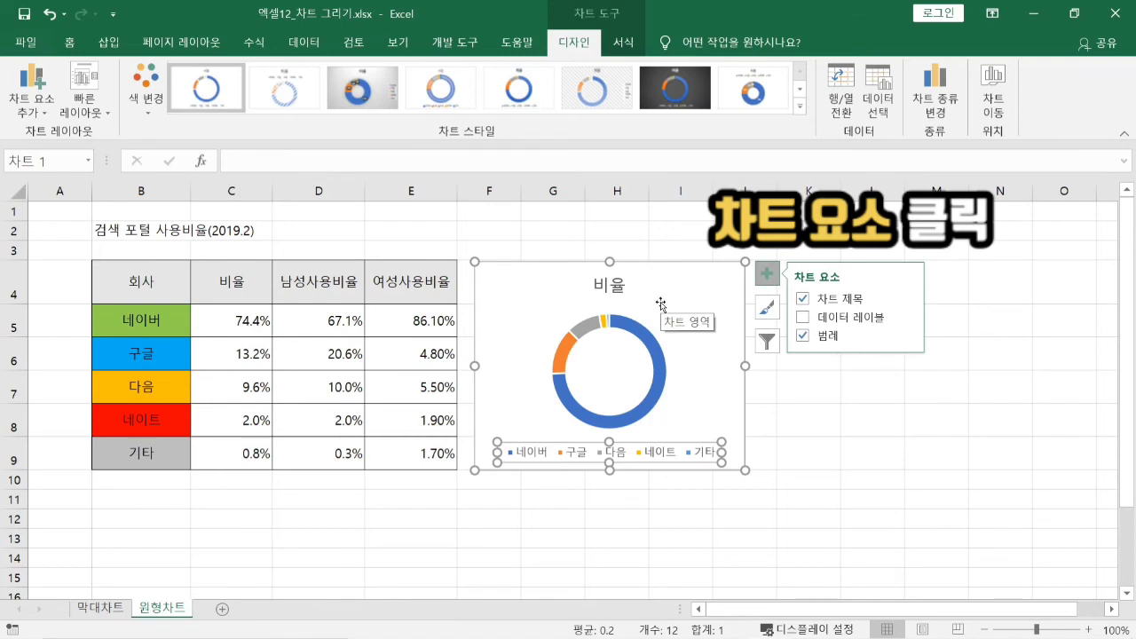
pyautogui.click(810, 302)
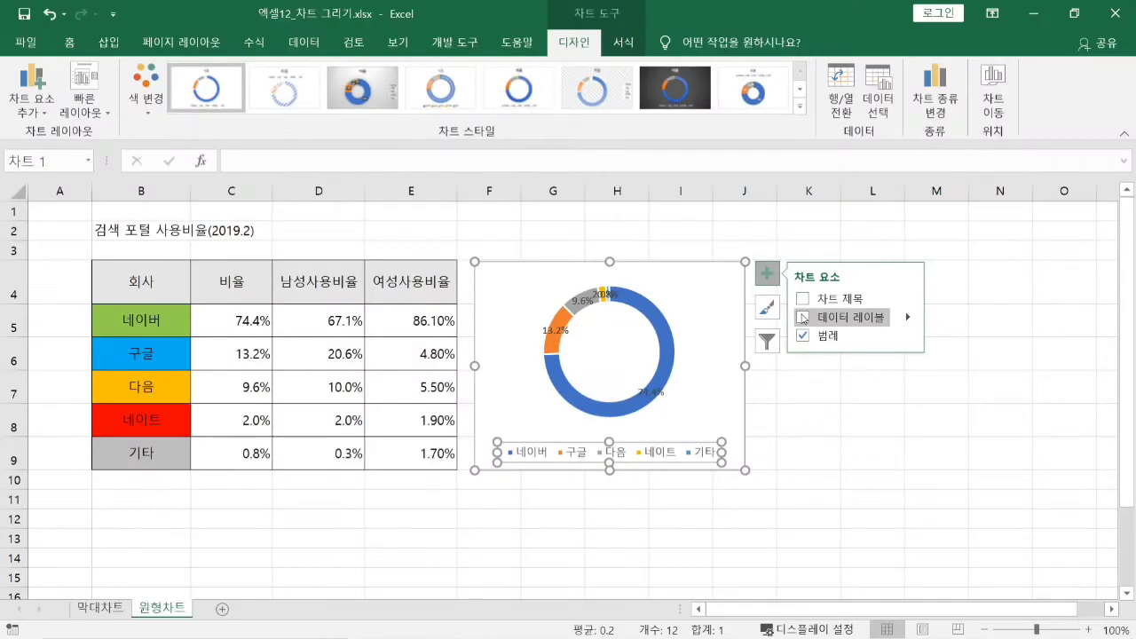
pyautogui.click(803, 318)
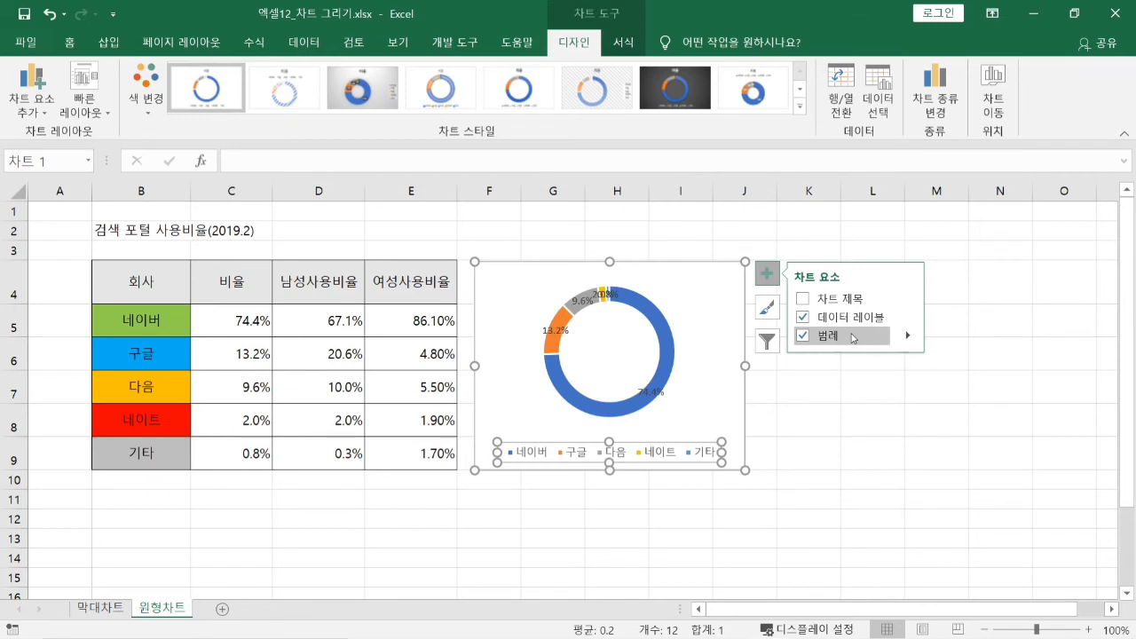
pyautogui.click(804, 335)
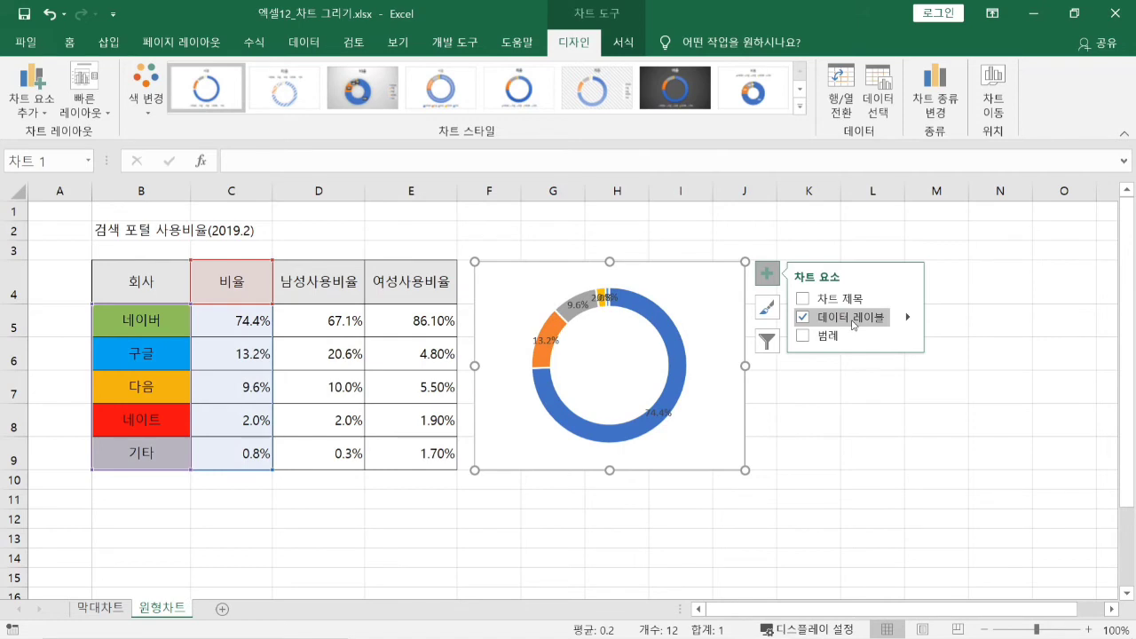
pyautogui.click(909, 320)
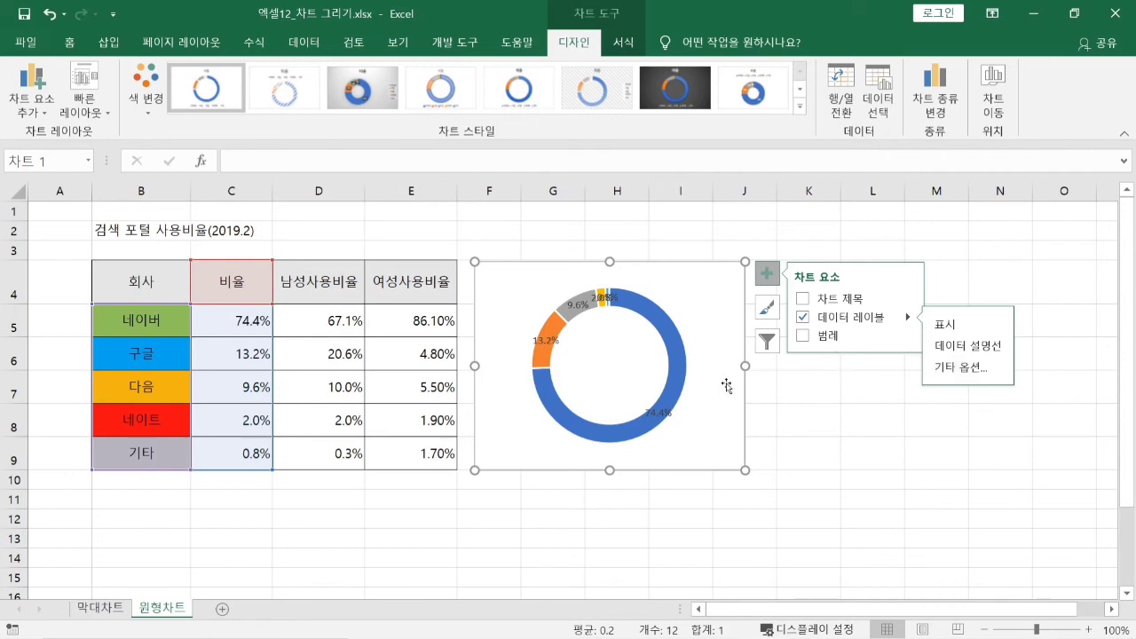
pyautogui.click(808, 421)
pyautogui.click(694, 322)
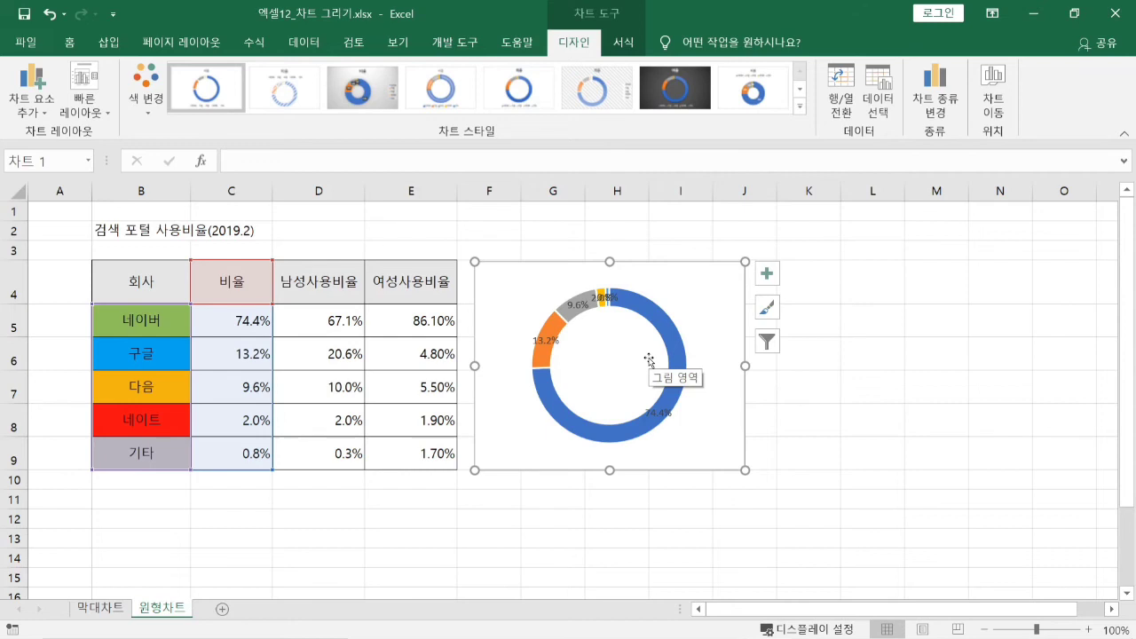
pyautogui.moveTo(468, 260); pyautogui.dragTo(592, 381)
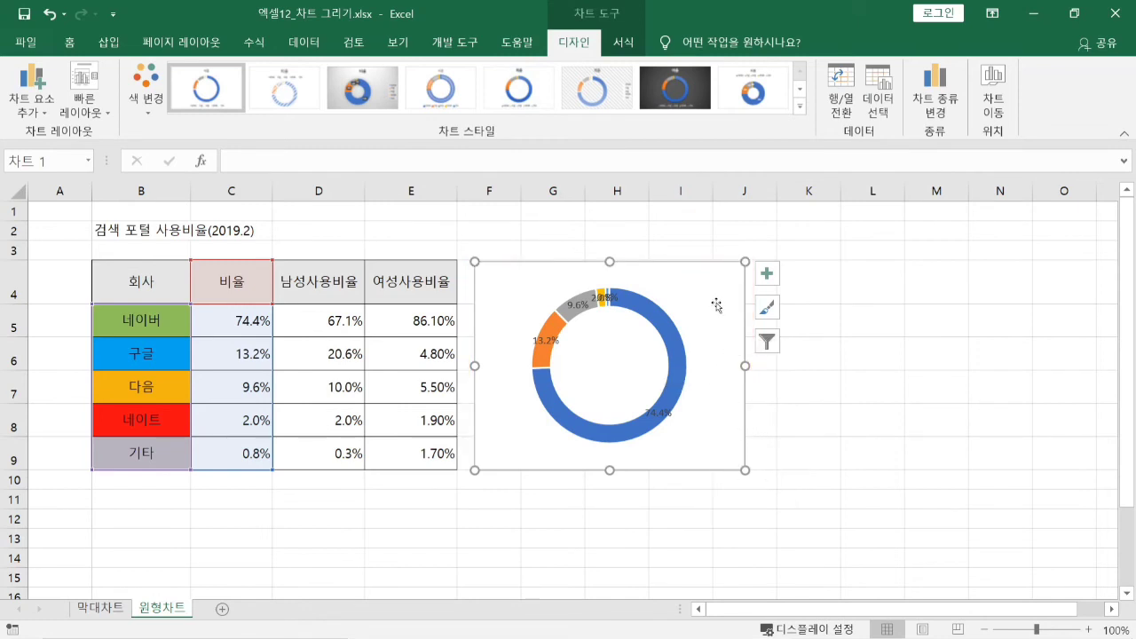
pyautogui.click(937, 97)
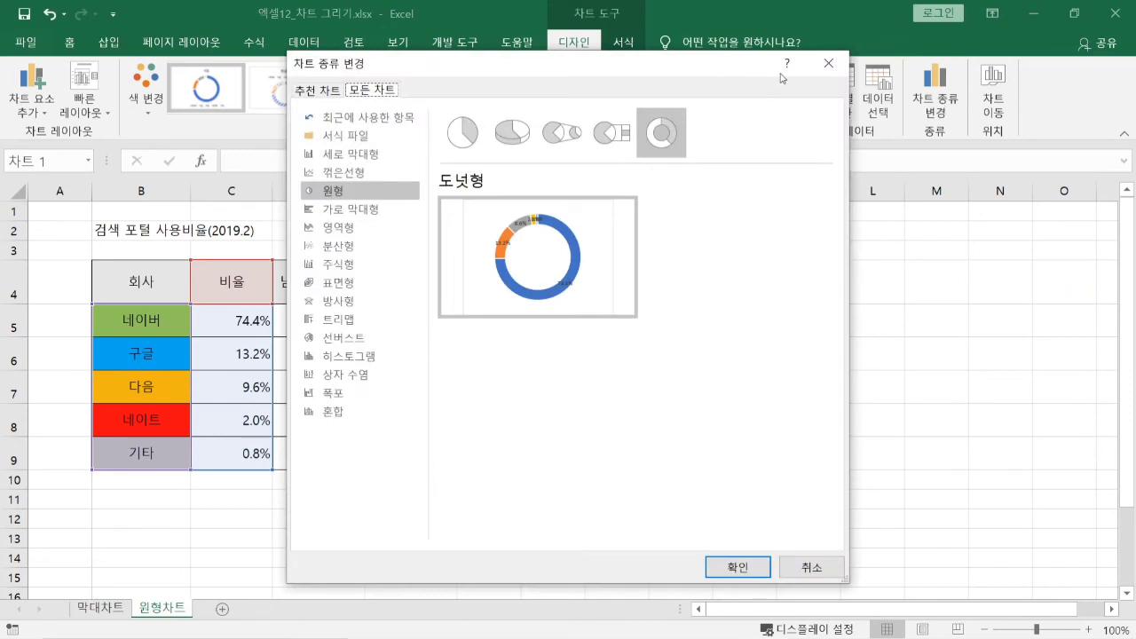
pyautogui.click(829, 63)
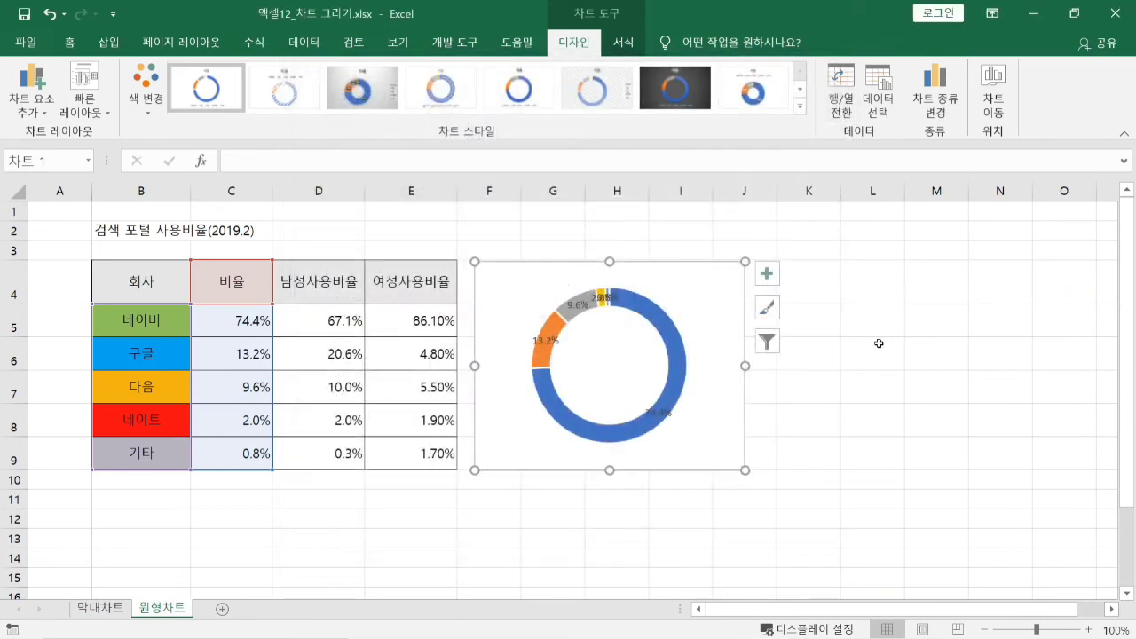
pyautogui.click(851, 343)
pyautogui.click(721, 305)
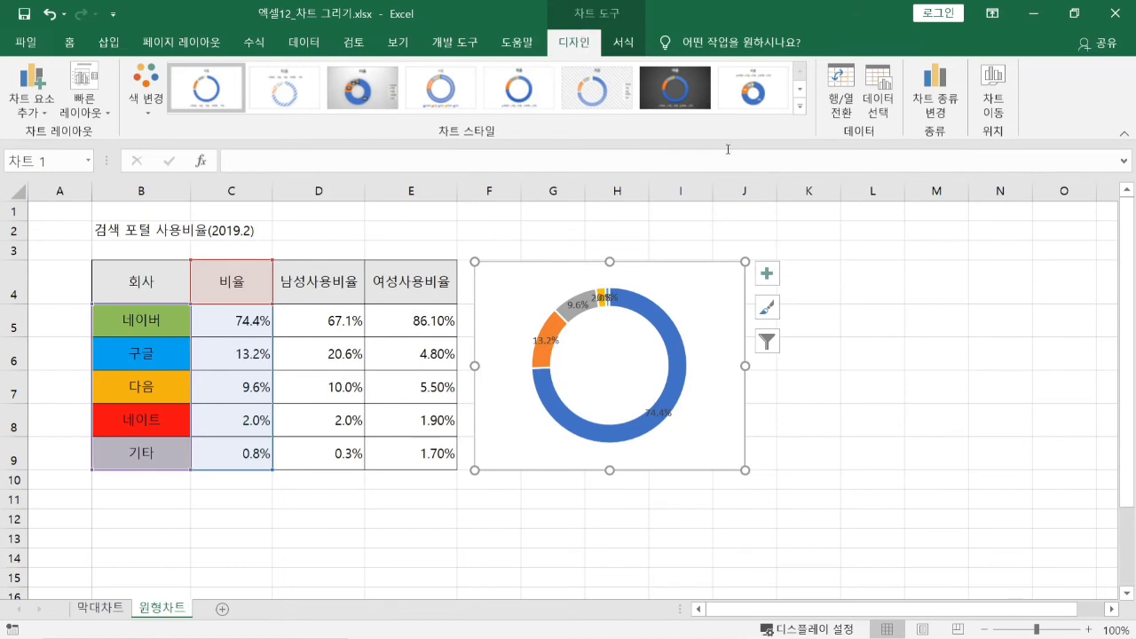
# Change the doughnut chart's type to the flat pie chart (원형), previewing 3차원 원형 along the way.
pyautogui.click(943, 104)
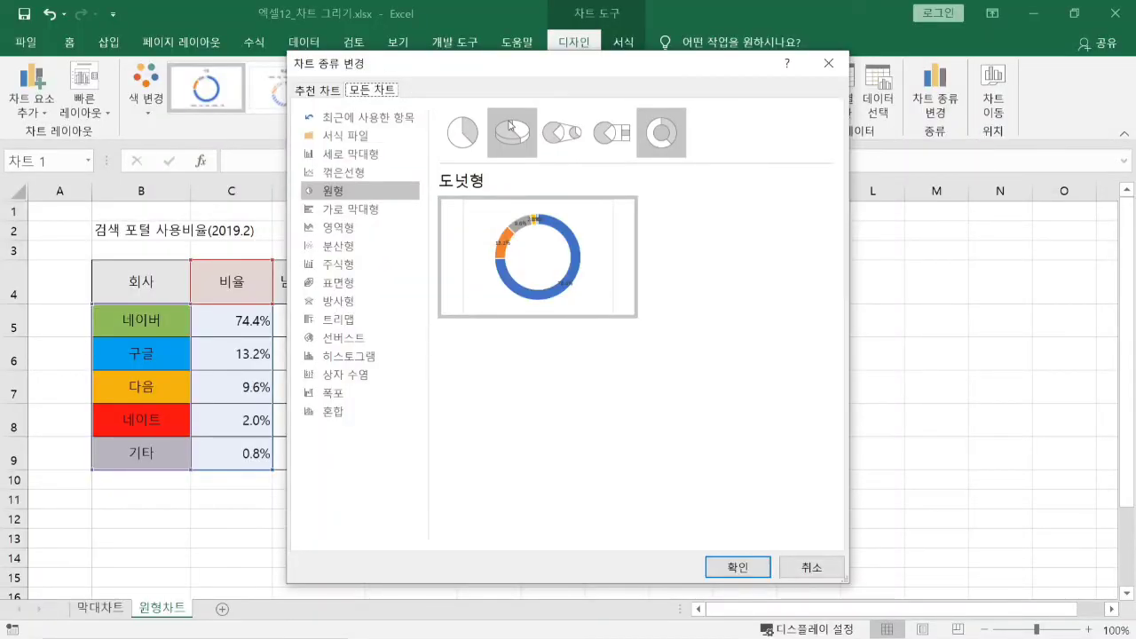
pyautogui.moveTo(636, 104); pyautogui.dragTo(695, 170)
pyautogui.moveTo(646, 84)
pyautogui.mouseDown()
pyautogui.moveTo(654, 108)
pyautogui.moveTo(681, 82)
pyautogui.mouseUp()
pyautogui.press('Escape')
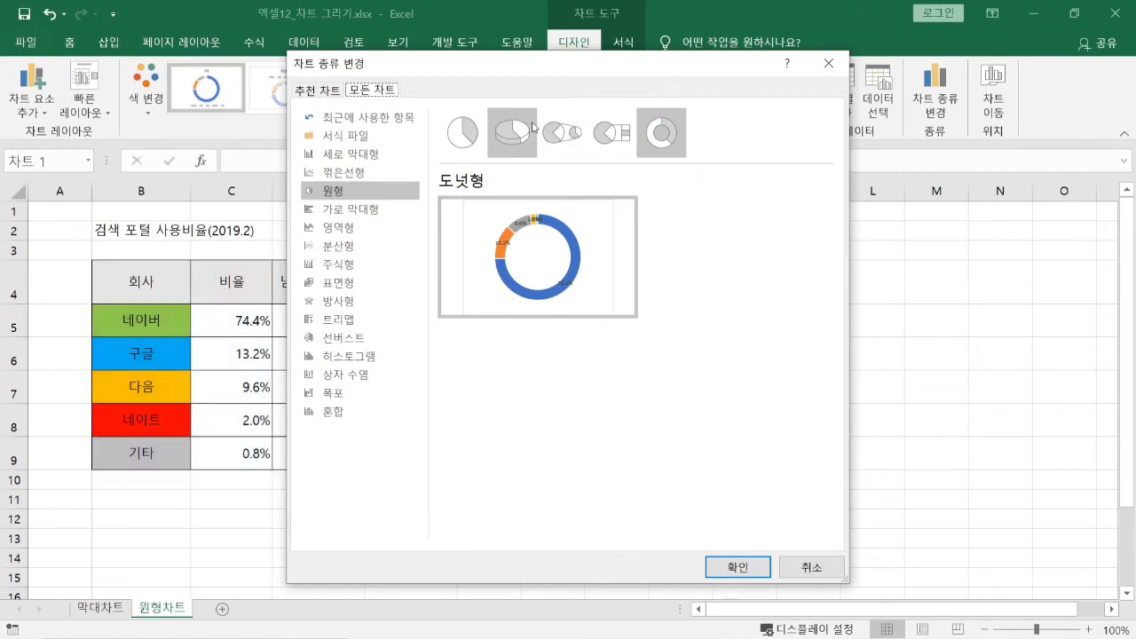
pyautogui.click(470, 137)
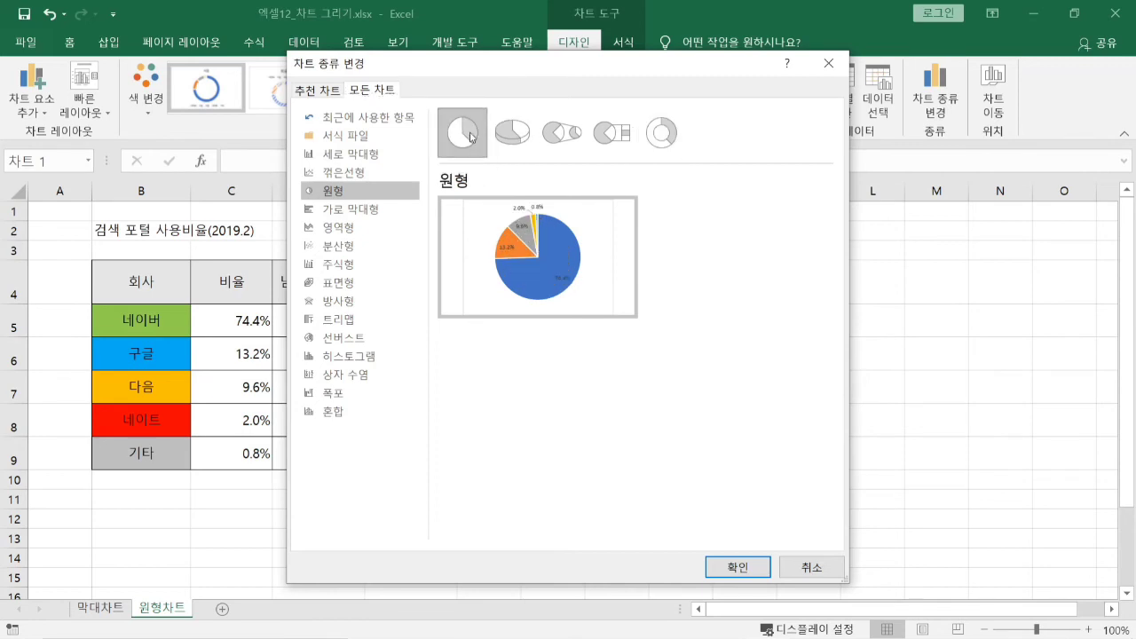
pyautogui.click(516, 138)
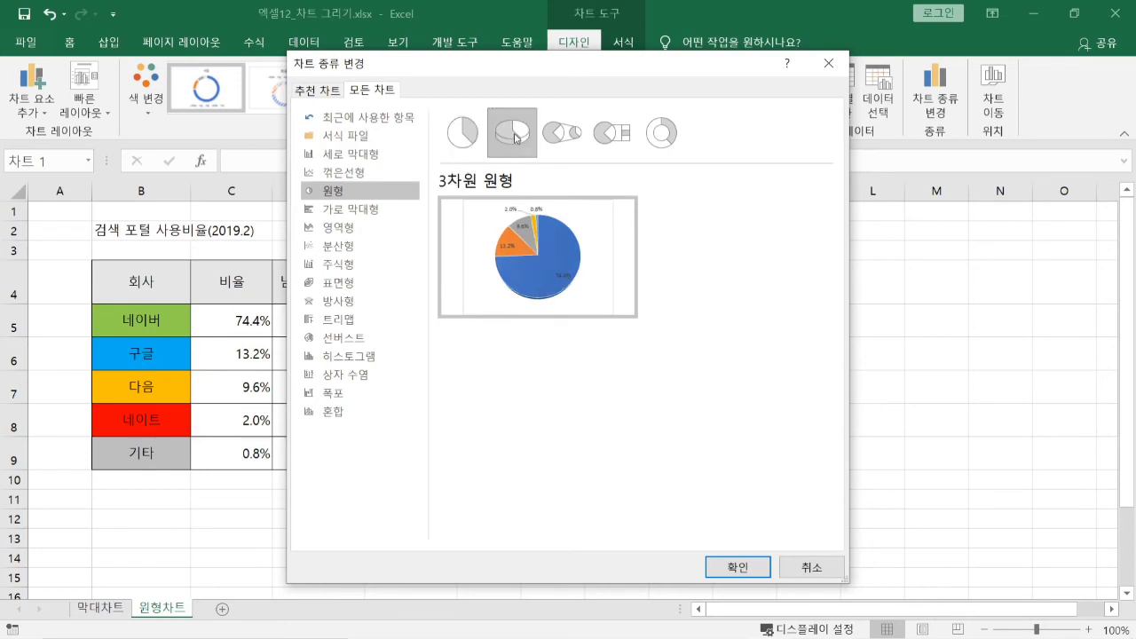
pyautogui.click(479, 134)
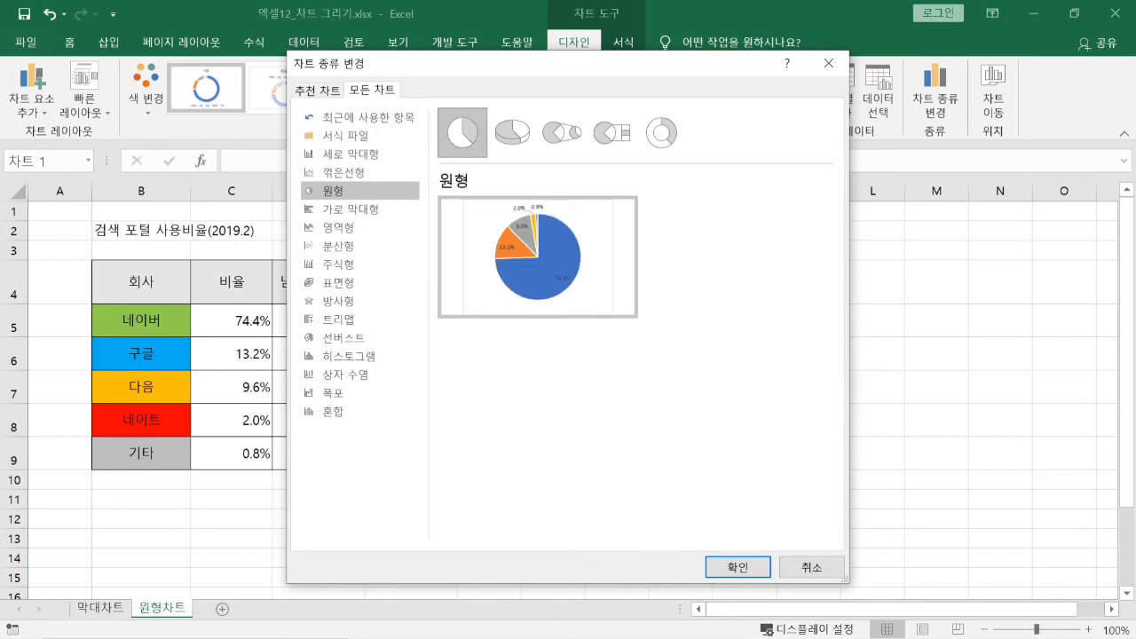
pyautogui.click(737, 566)
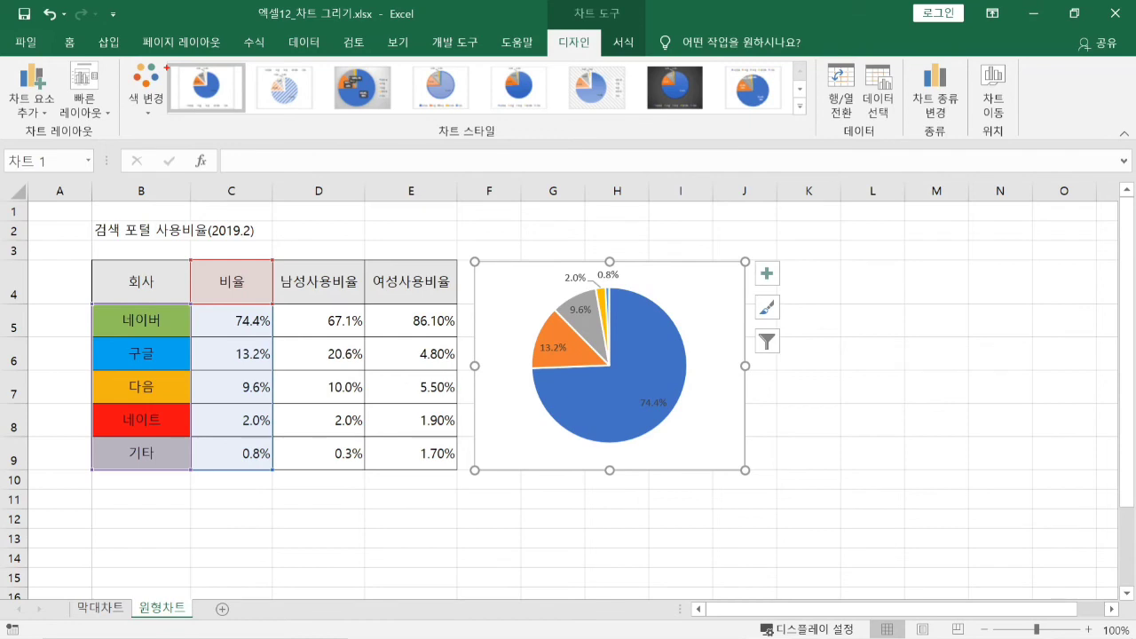
# Try several preset chart styles on the pie chart, ending with the hatched-slice style that has the legend above the pie.
pyautogui.moveTo(161, 53)
pyautogui.mouseDown()
pyautogui.moveTo(199, 75)
pyautogui.moveTo(608, 142)
pyautogui.moveTo(819, 146)
pyautogui.mouseUp()
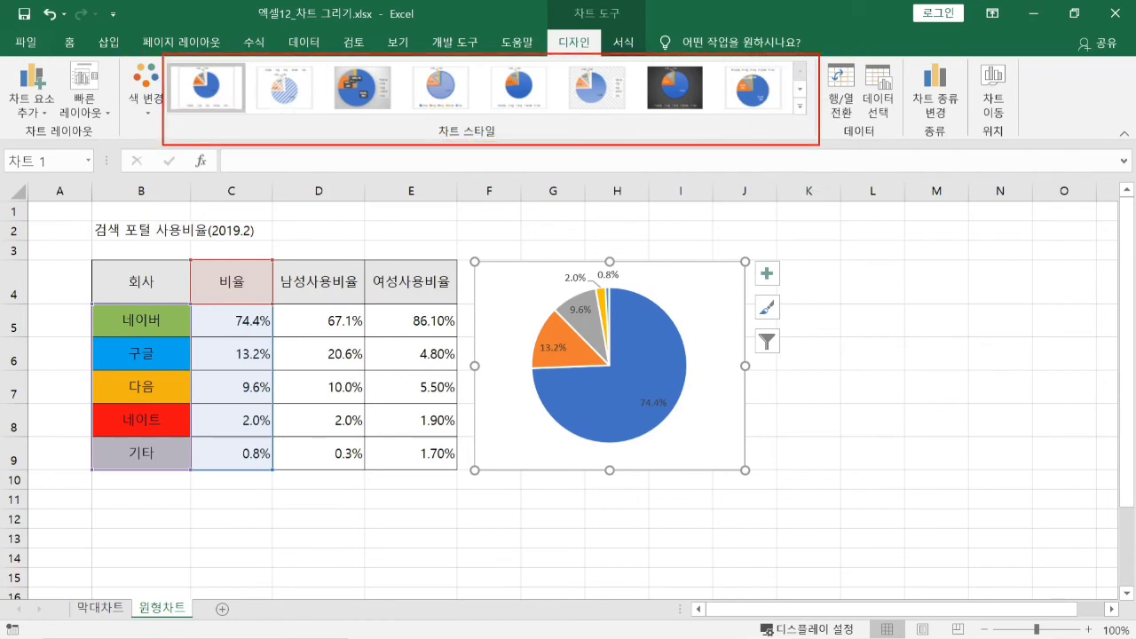
pyautogui.press('Escape')
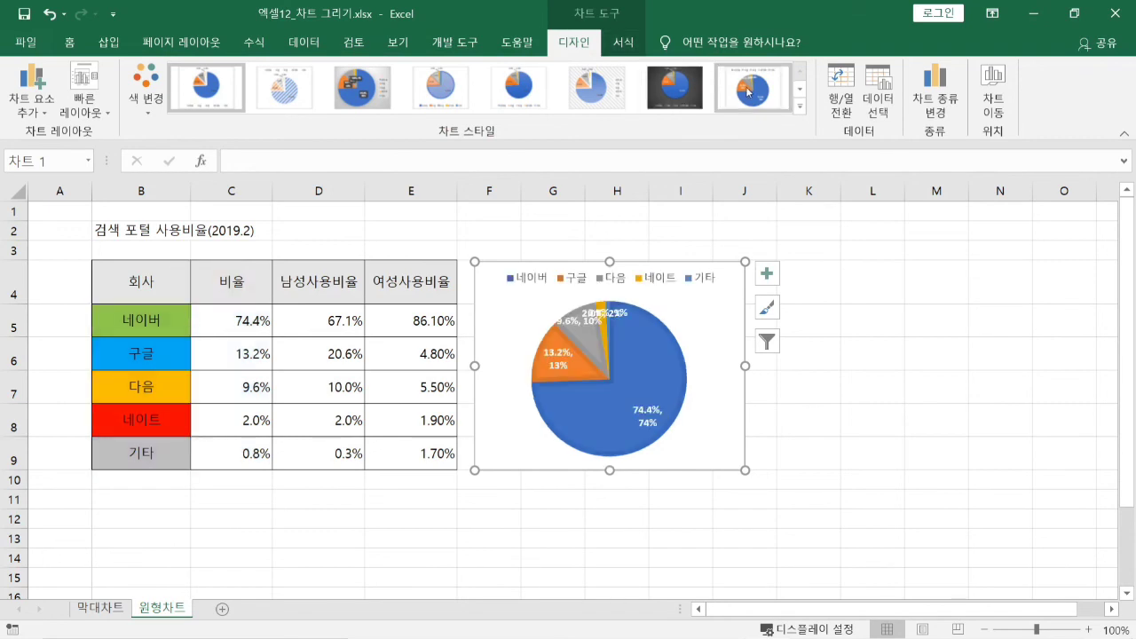
pyautogui.click(748, 92)
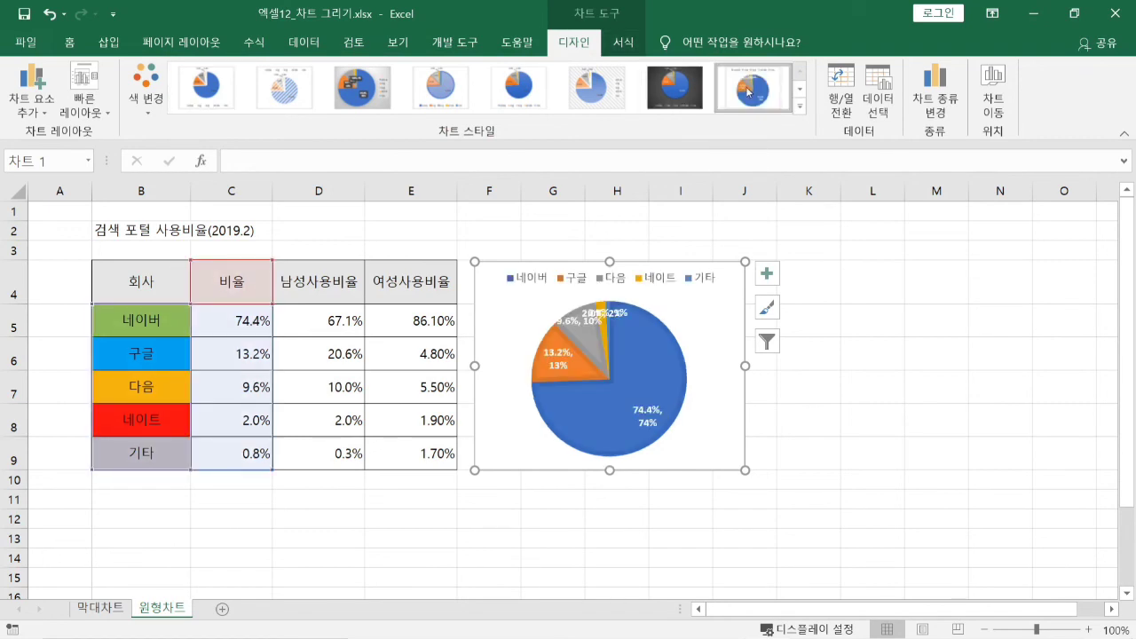
pyautogui.click(685, 92)
pyautogui.click(600, 91)
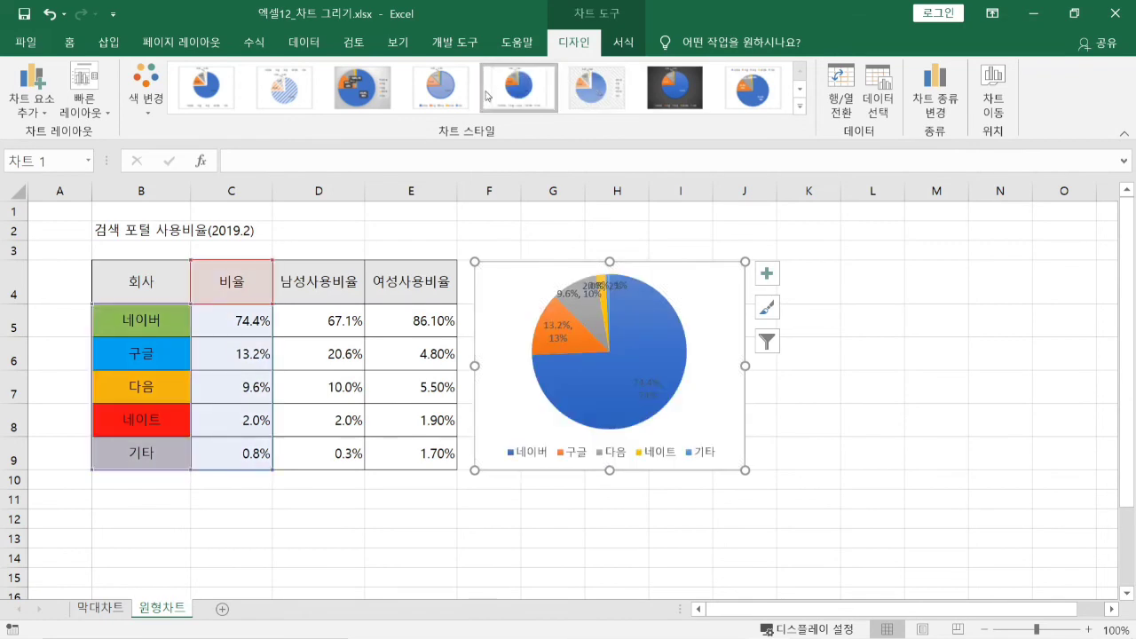
pyautogui.click(423, 89)
pyautogui.click(358, 91)
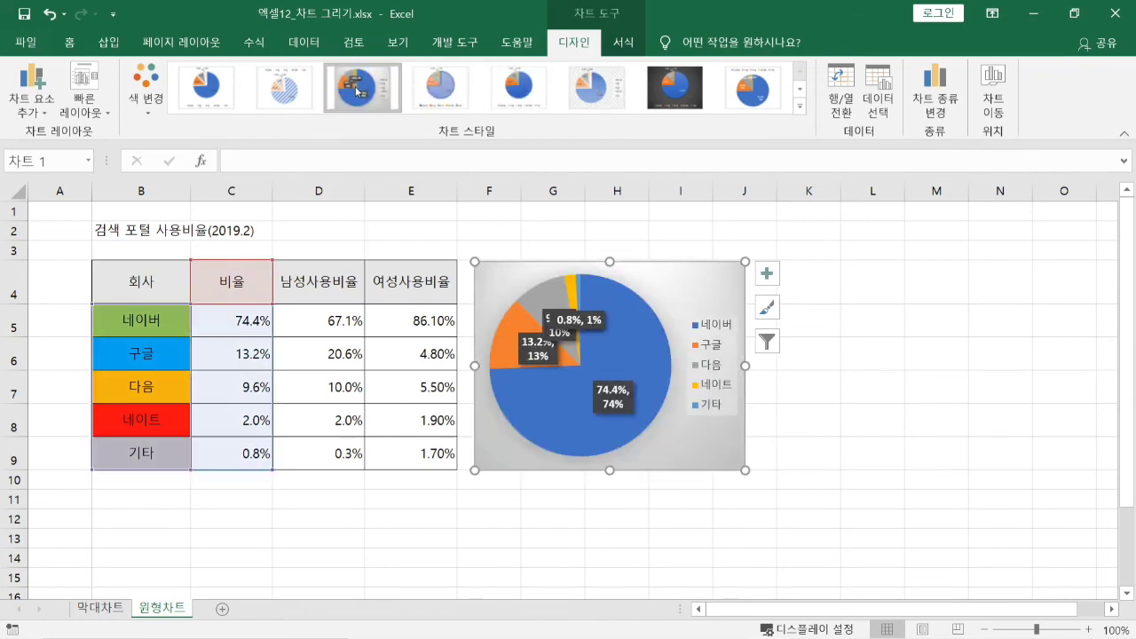
pyautogui.click(287, 91)
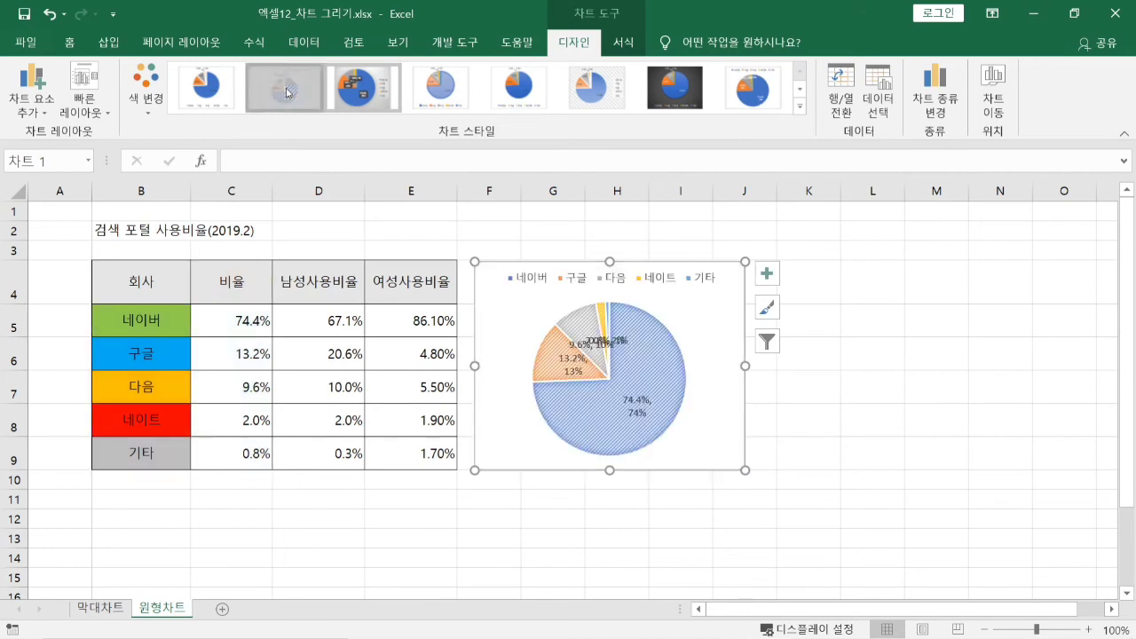
# Apply the preset chart style with coloured category-and-percentage labels around the pie to the 비율 chart, trying the default style first.
pyautogui.click(231, 89)
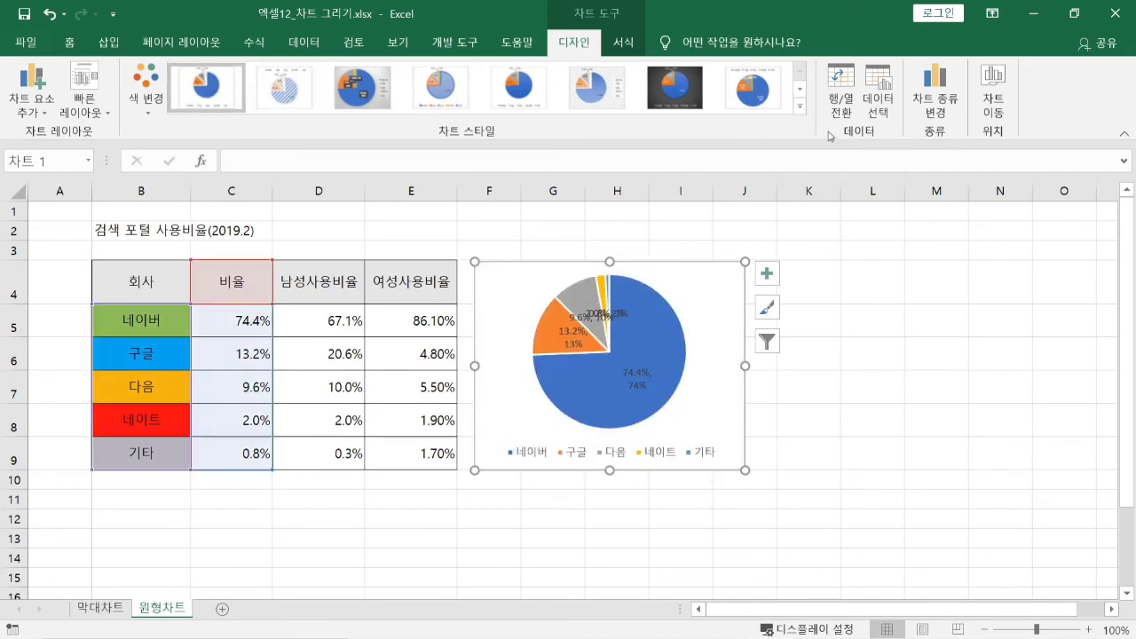
pyautogui.click(800, 107)
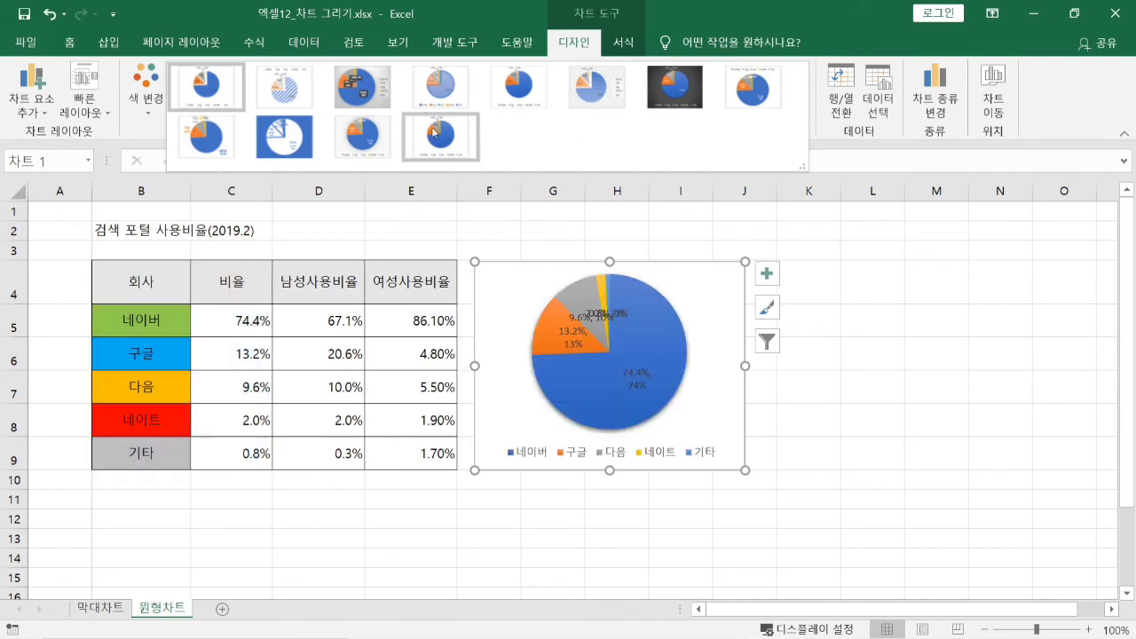
pyautogui.click(235, 144)
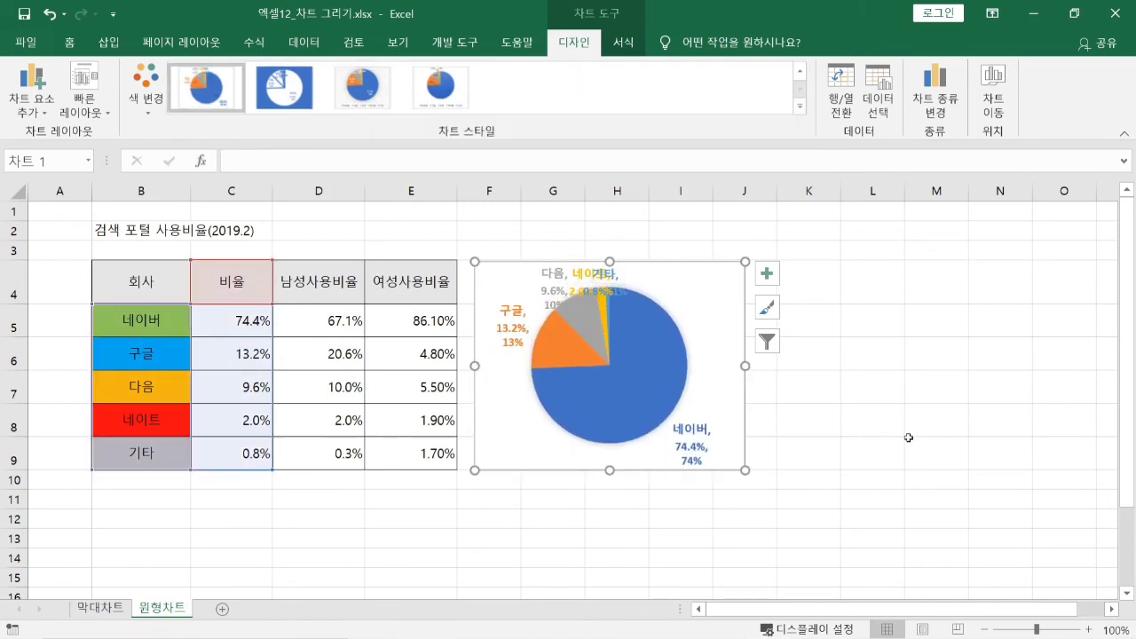
pyautogui.click(872, 426)
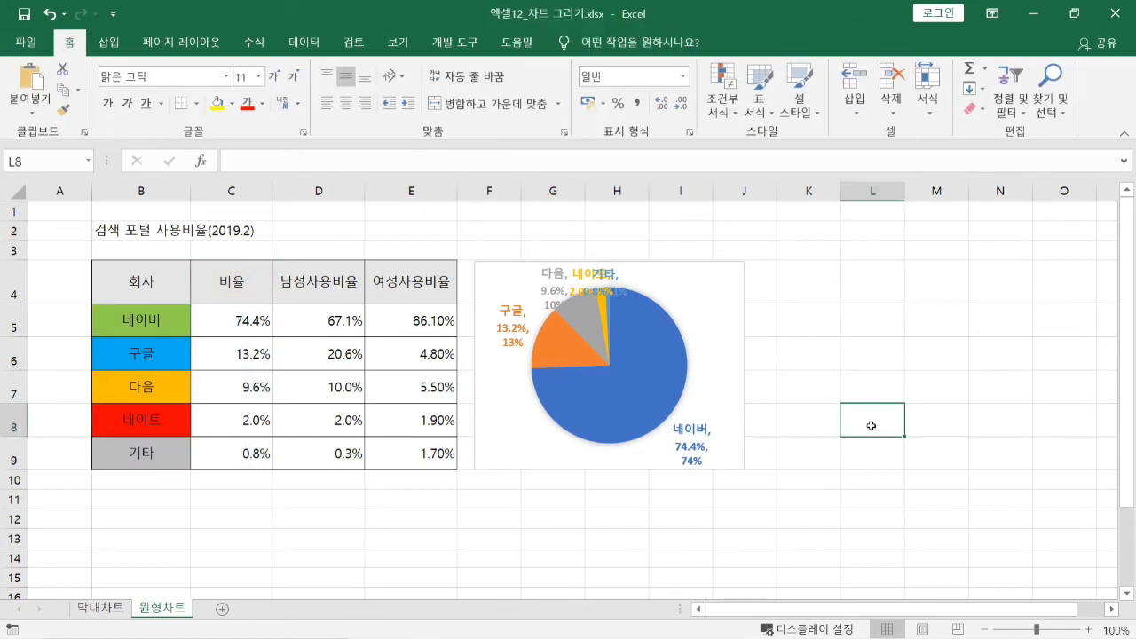
pyautogui.click(620, 362)
pyautogui.click(713, 338)
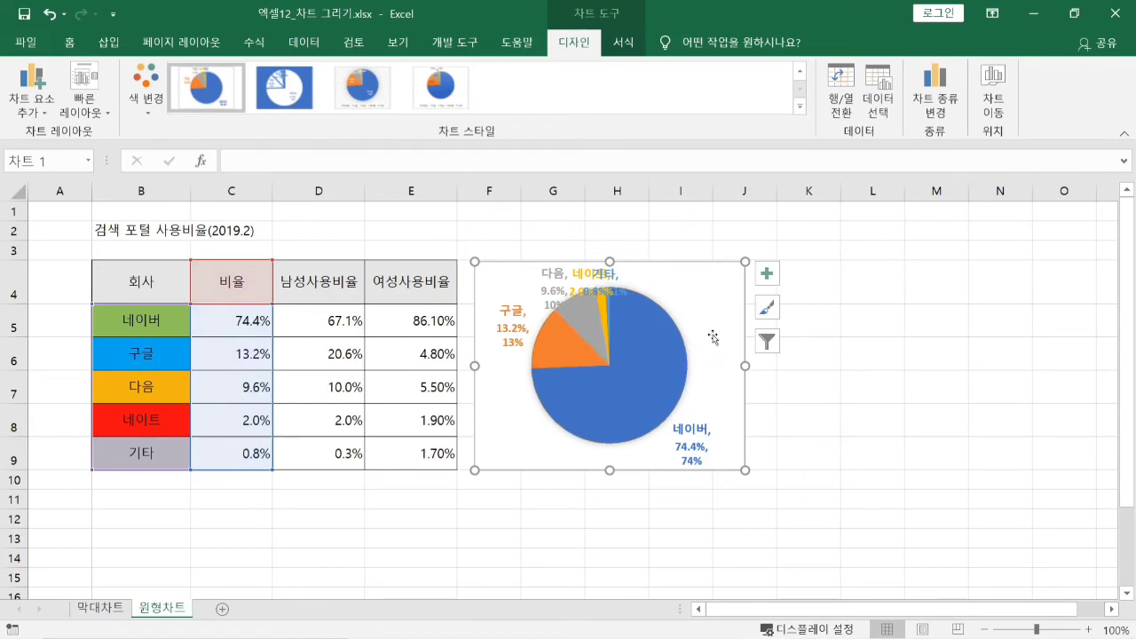
# Insert a 3차원 원형 chart from the 회사 and 남성사용비율 columns, B4:B9 and D4:D9.
pyautogui.click(407, 500)
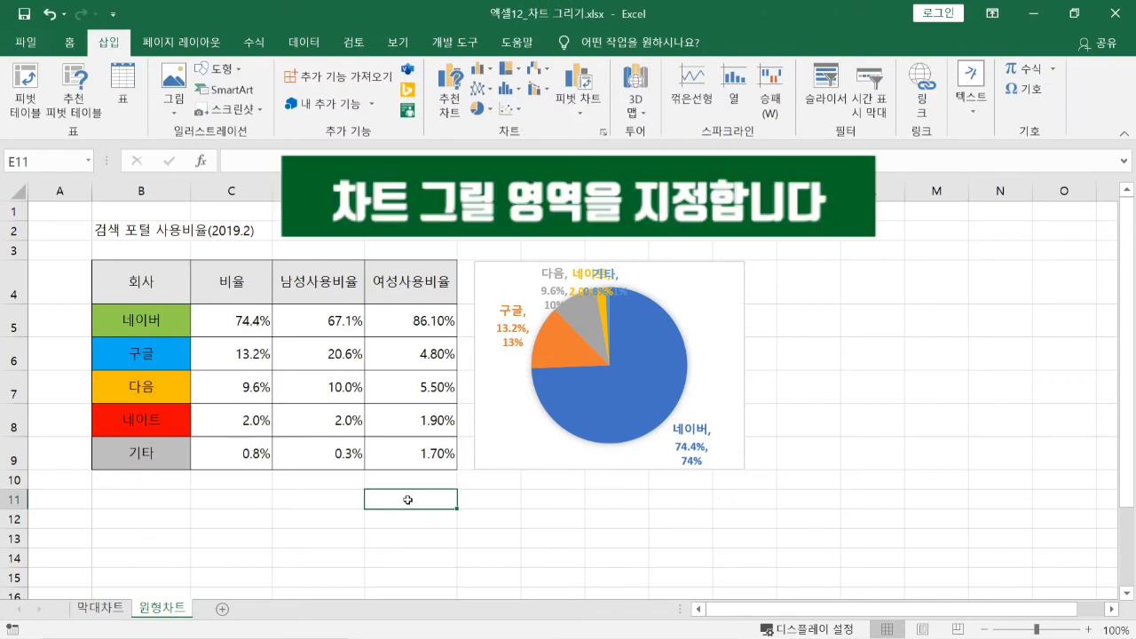
pyautogui.click(154, 280)
pyautogui.moveTo(153, 281); pyautogui.dragTo(164, 448)
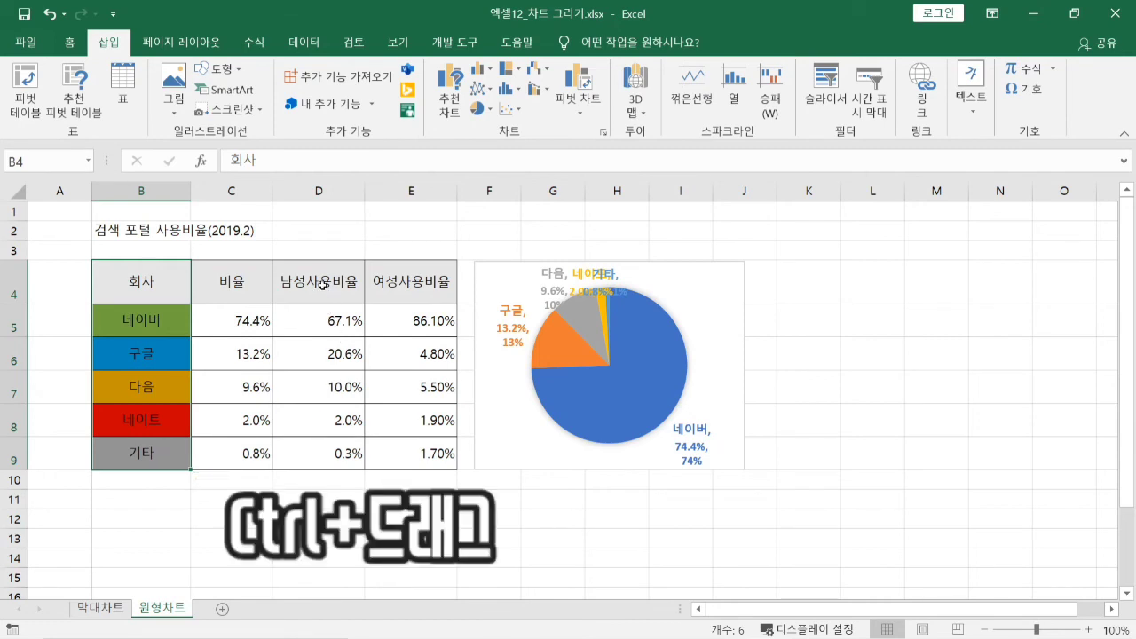
pyautogui.moveTo(323, 284); pyautogui.dragTo(298, 468)
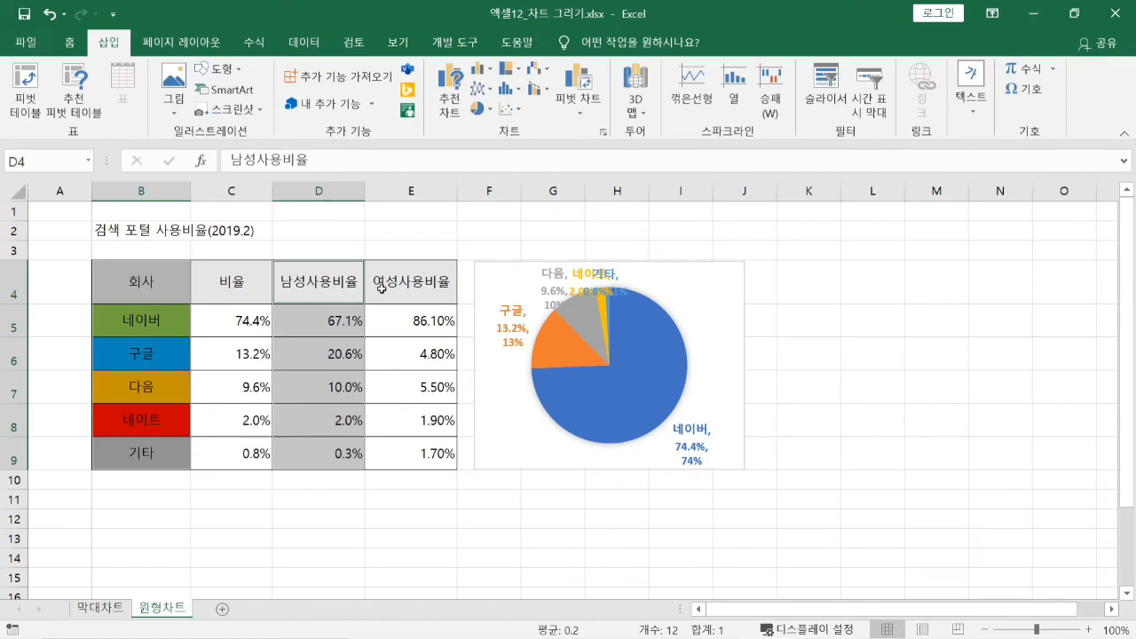
pyautogui.click(485, 108)
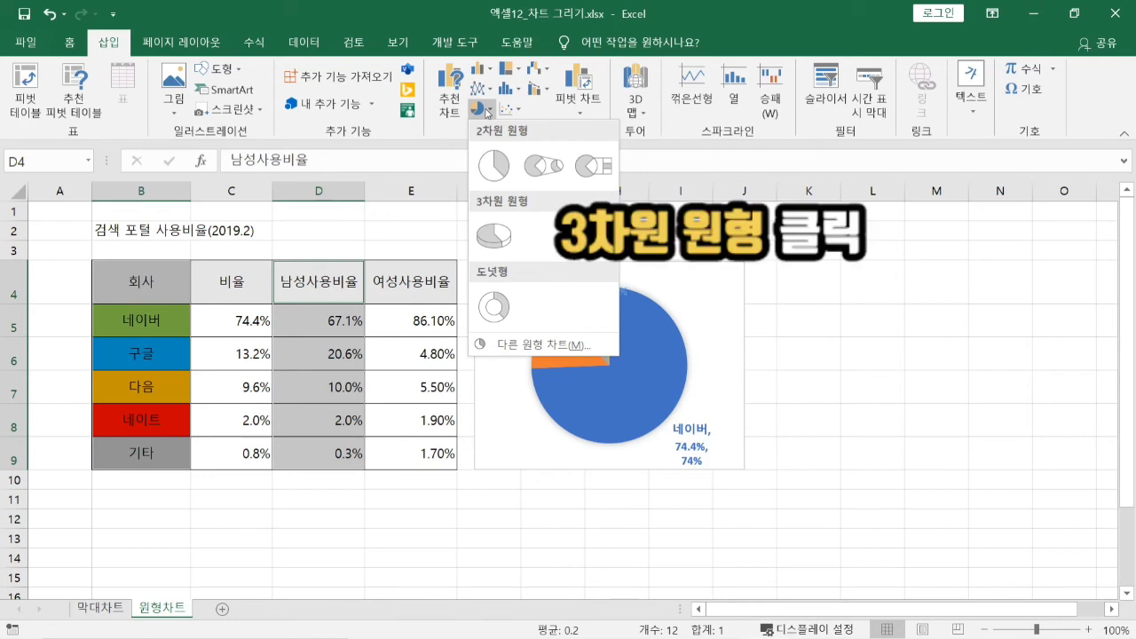
pyautogui.click(489, 238)
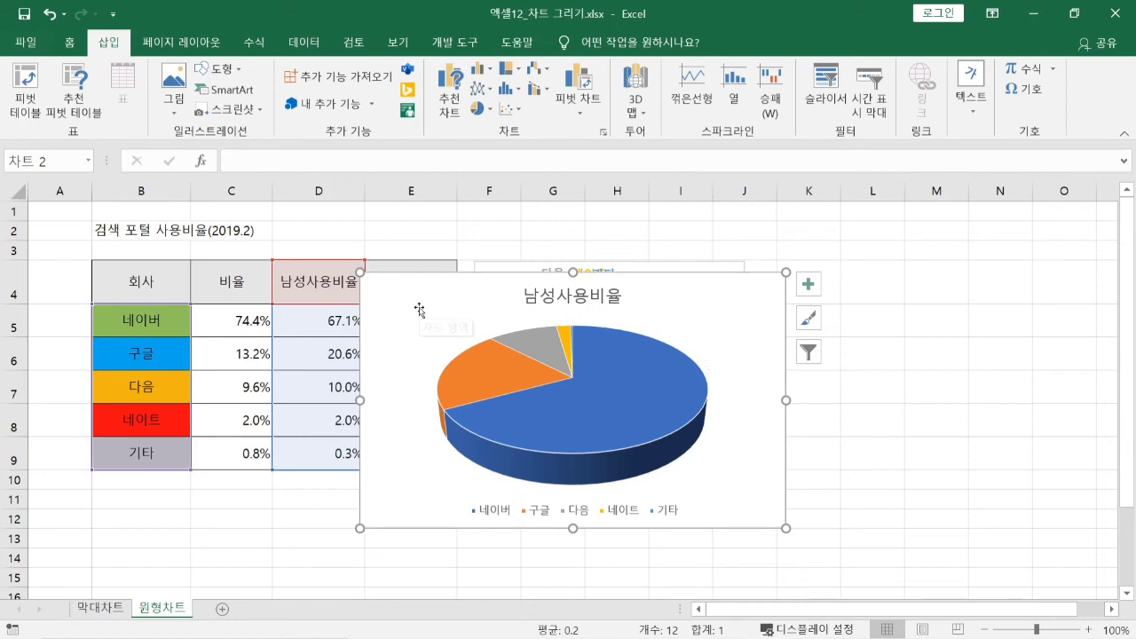
# Move the 남성사용비율 chart beside the 비율 pie chart and shrink it to span rows 4 to 9.
pyautogui.moveTo(426, 307); pyautogui.dragTo(814, 299)
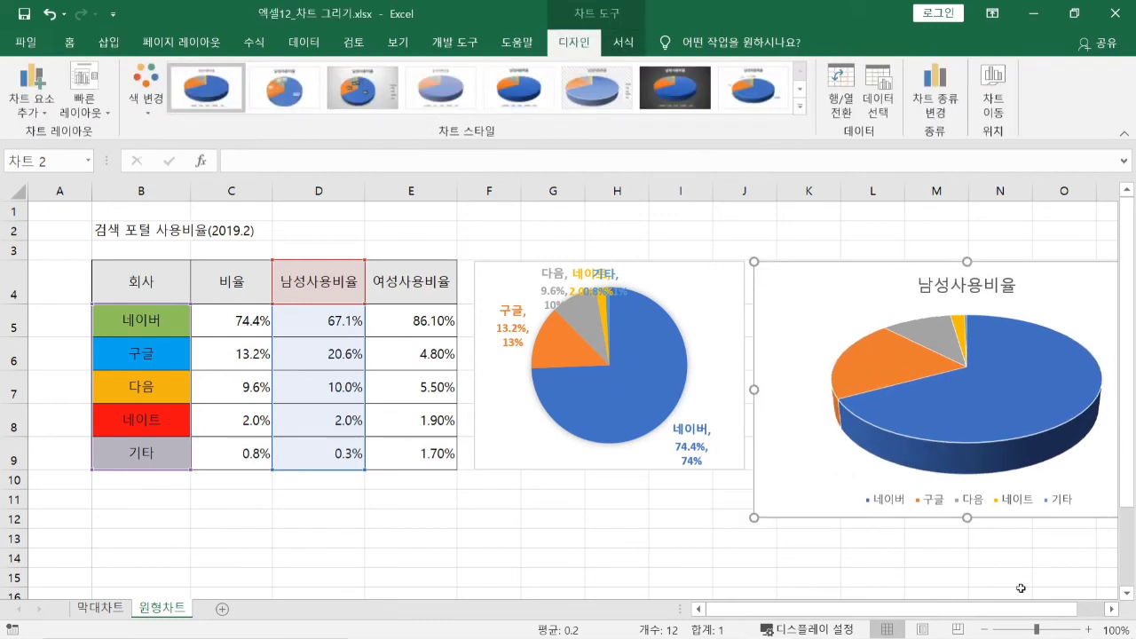
pyautogui.click(1113, 610)
pyautogui.click(1115, 611)
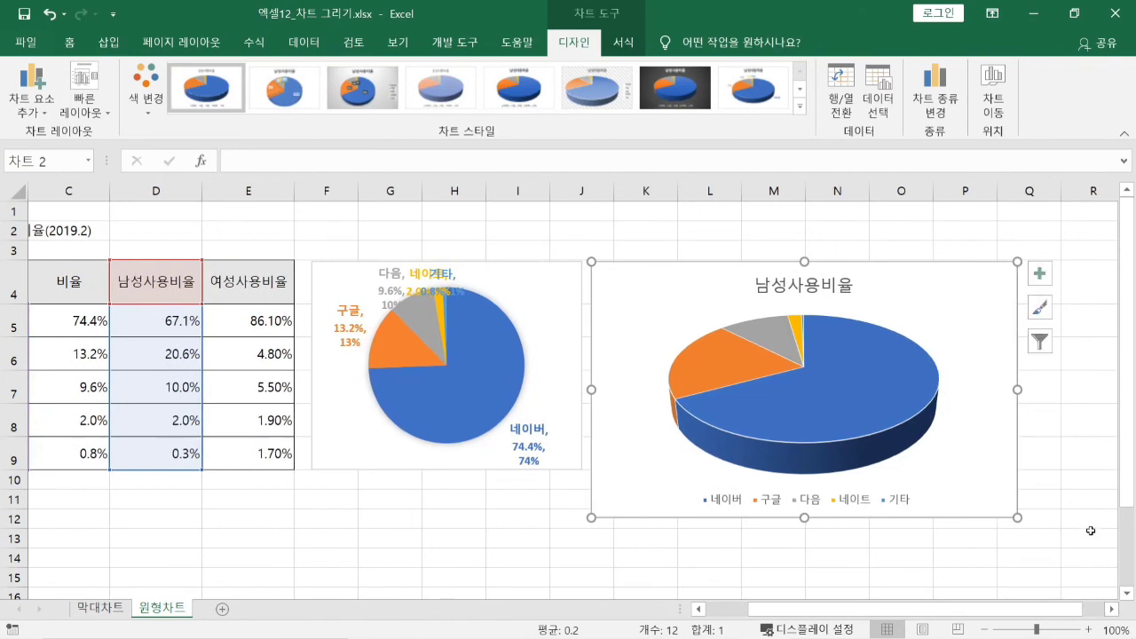
pyautogui.moveTo(1044, 533)
pyautogui.mouseDown()
pyautogui.moveTo(1023, 538)
pyautogui.moveTo(1010, 504)
pyautogui.moveTo(1044, 536)
pyautogui.moveTo(1016, 539)
pyautogui.mouseUp()
pyautogui.moveTo(1018, 518); pyautogui.dragTo(959, 472)
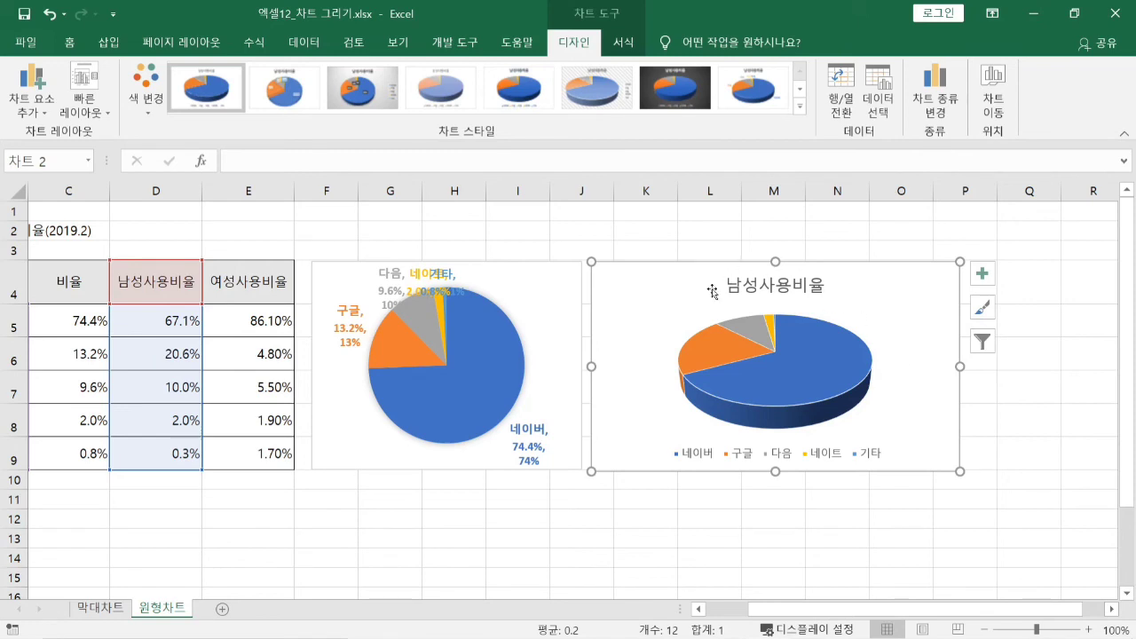
pyautogui.click(845, 526)
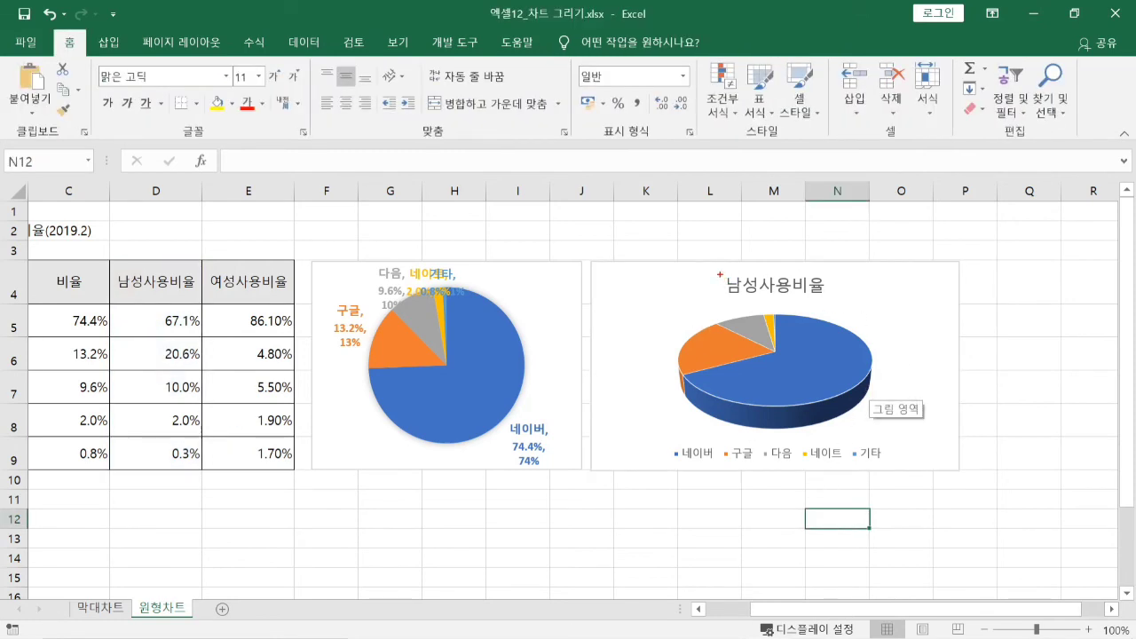
pyautogui.moveTo(706, 268); pyautogui.dragTo(832, 303)
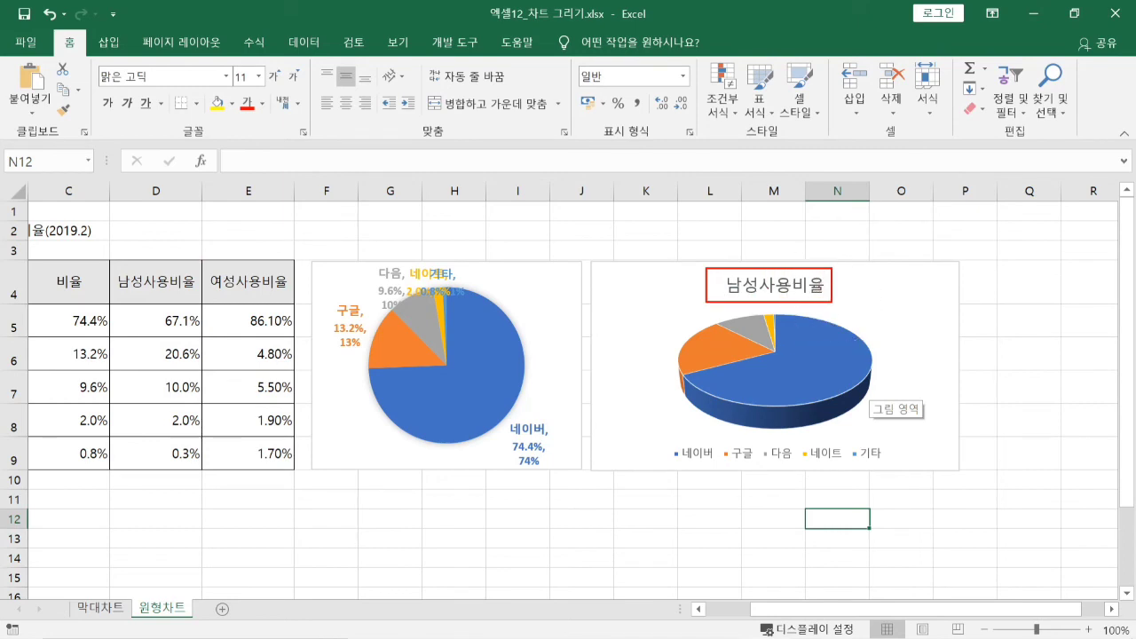
pyautogui.moveTo(665, 436)
pyautogui.mouseDown()
pyautogui.moveTo(760, 464)
pyautogui.moveTo(917, 468)
pyautogui.mouseUp()
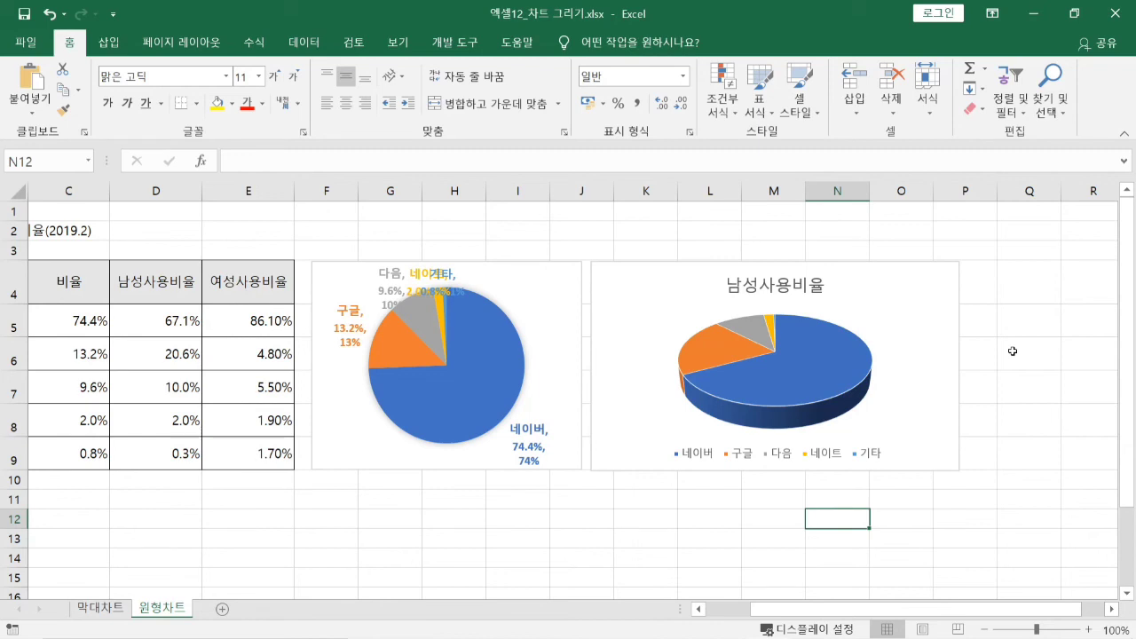
# Turn on data labels for the 남성사용비율 3D pie chart.
pyautogui.click(887, 303)
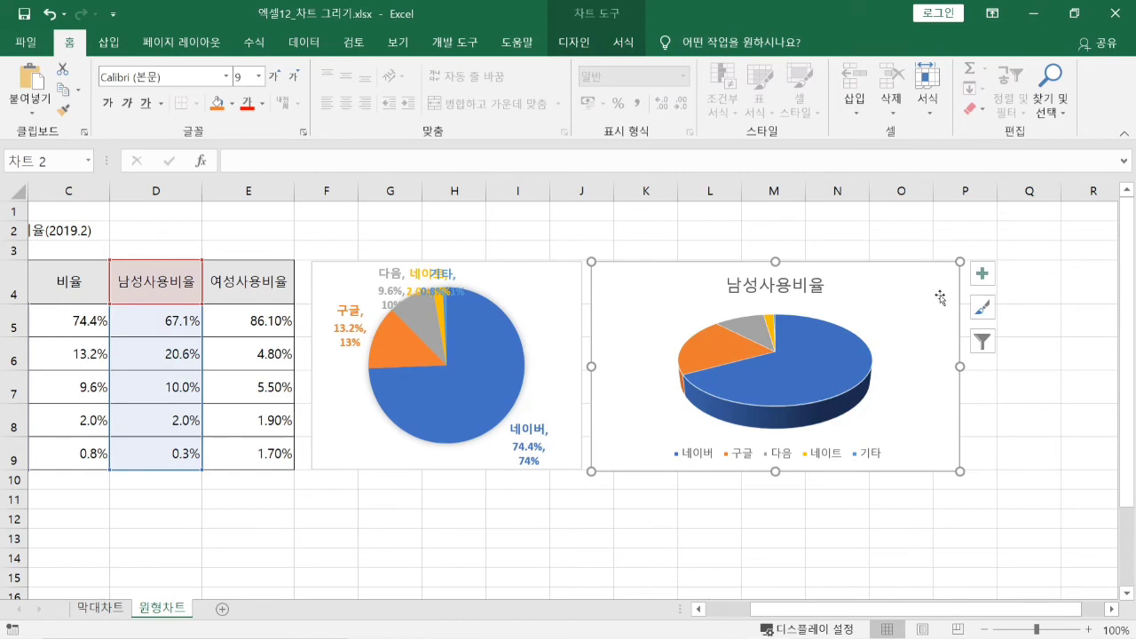
pyautogui.click(982, 277)
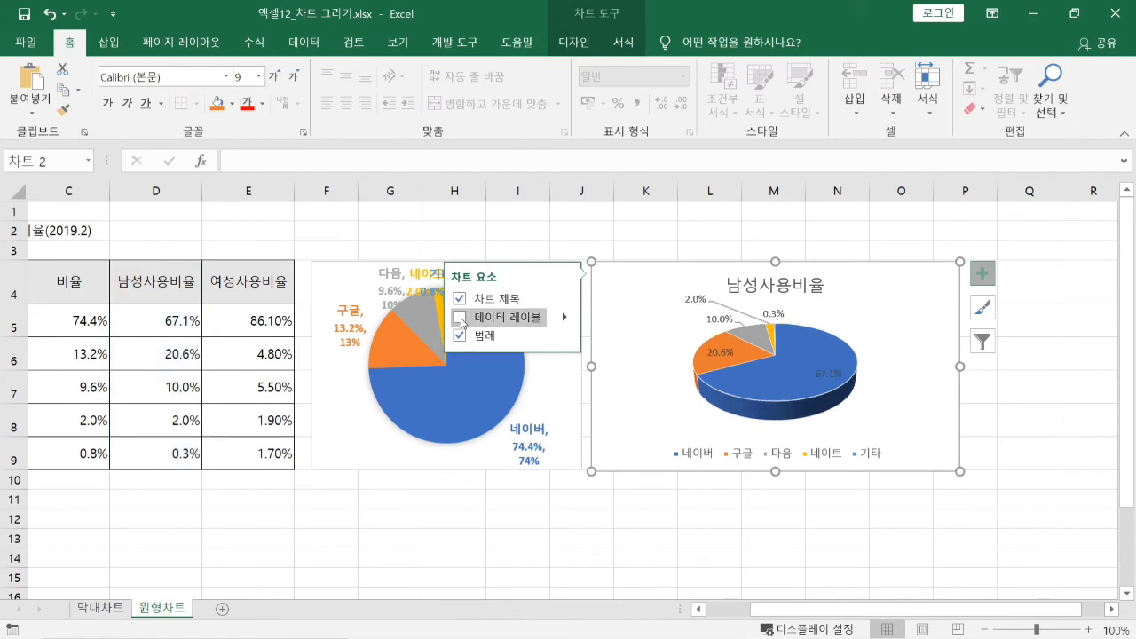
pyautogui.click(461, 319)
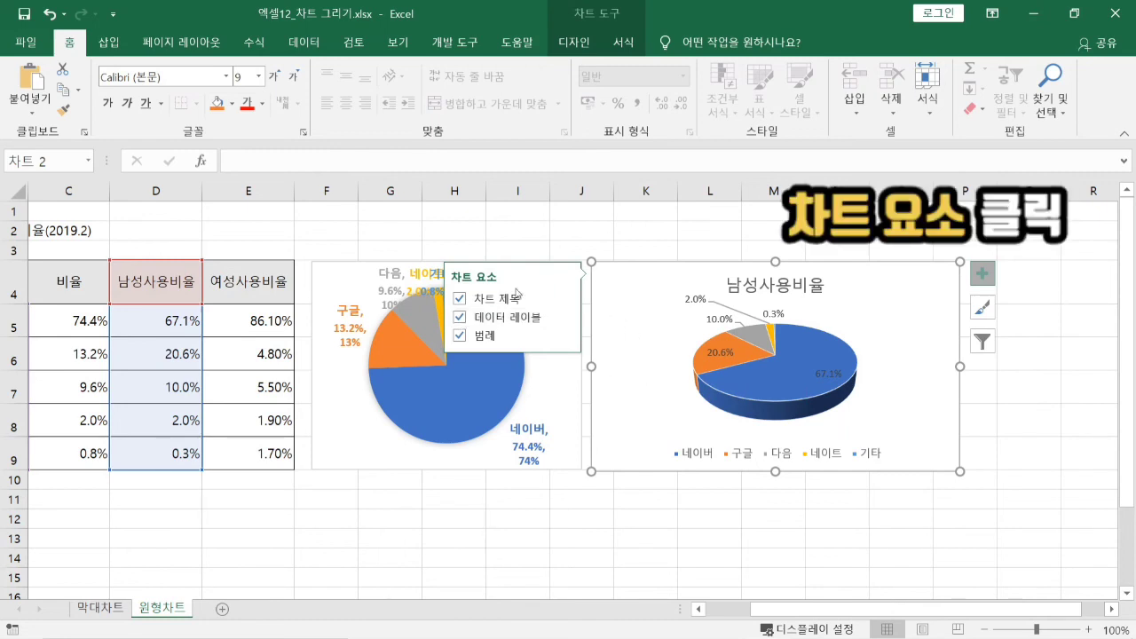
pyautogui.click(865, 555)
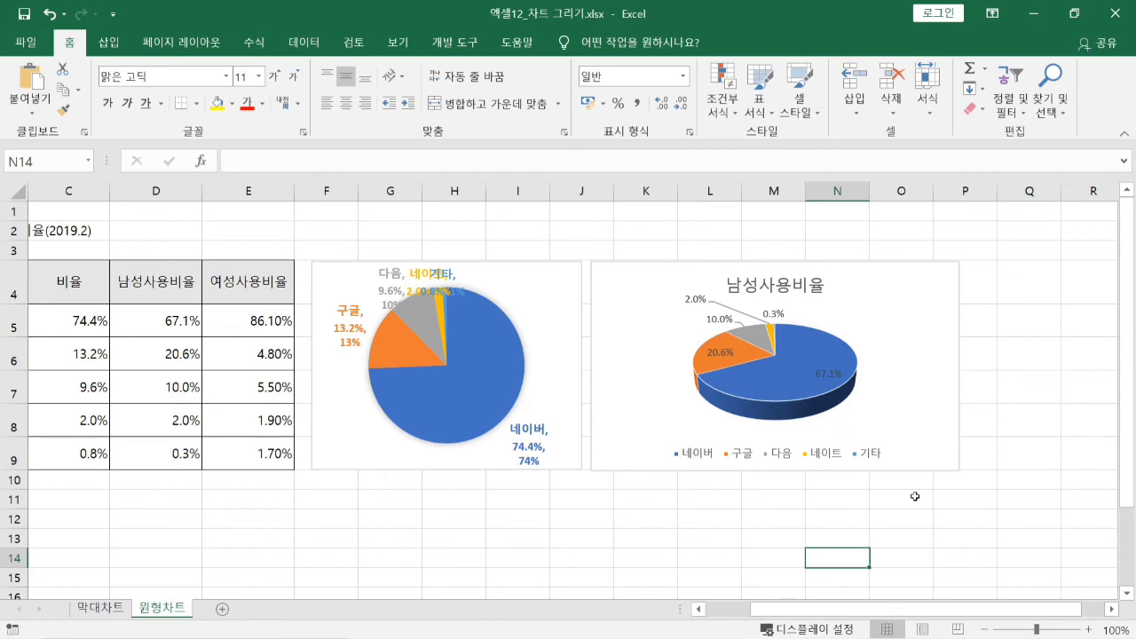
# Switch to the 막대차트 sheet.
pyautogui.click(414, 502)
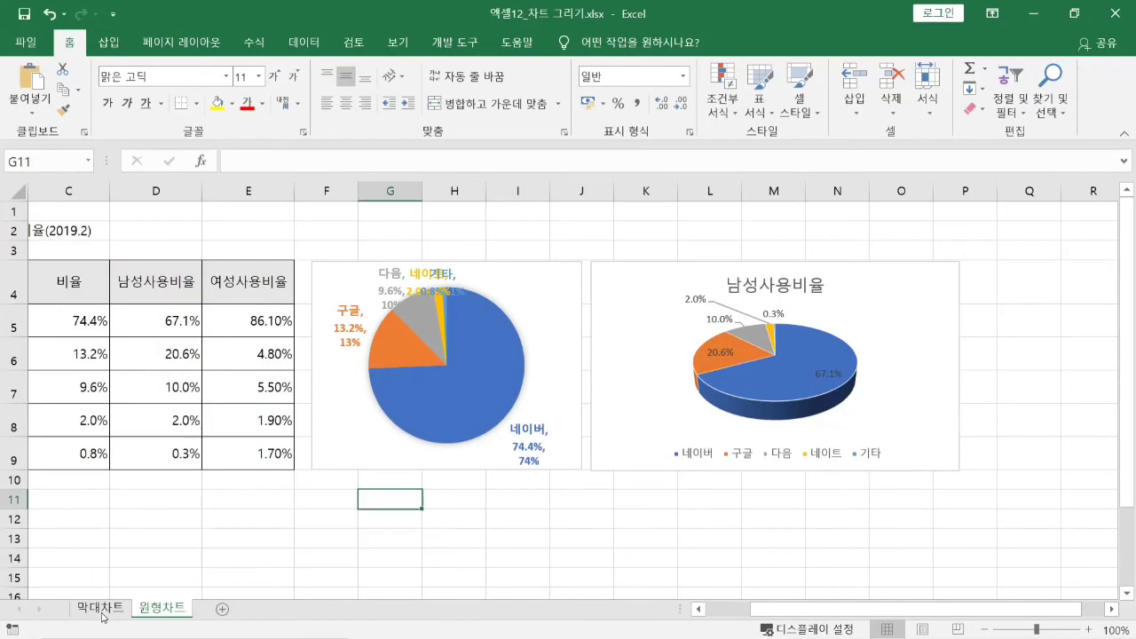
pyautogui.click(101, 611)
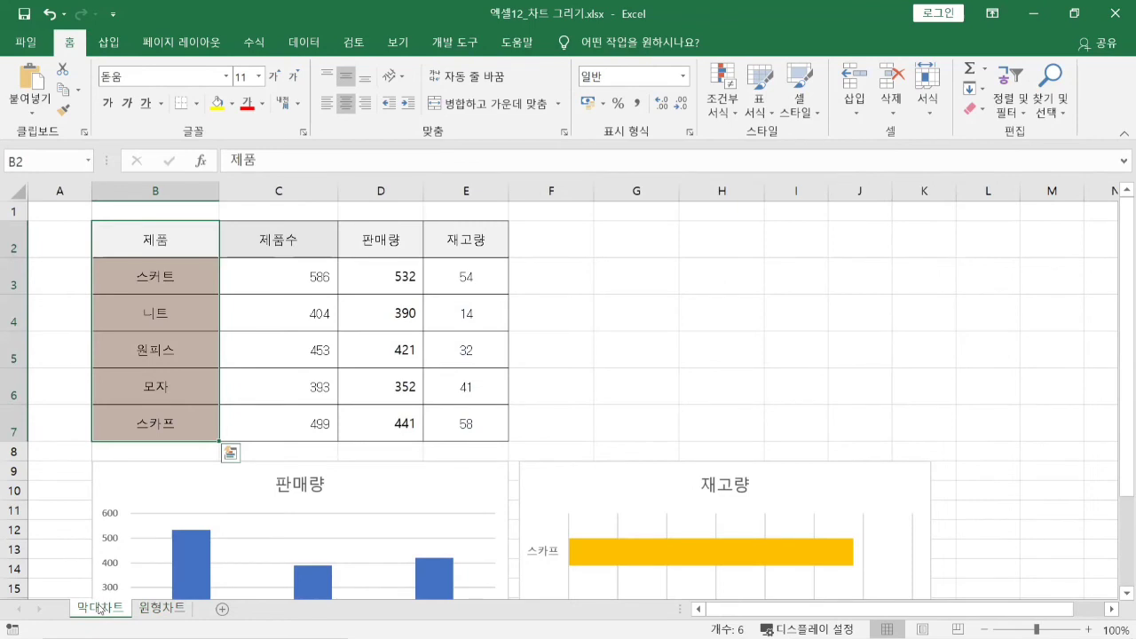
pyautogui.click(474, 372)
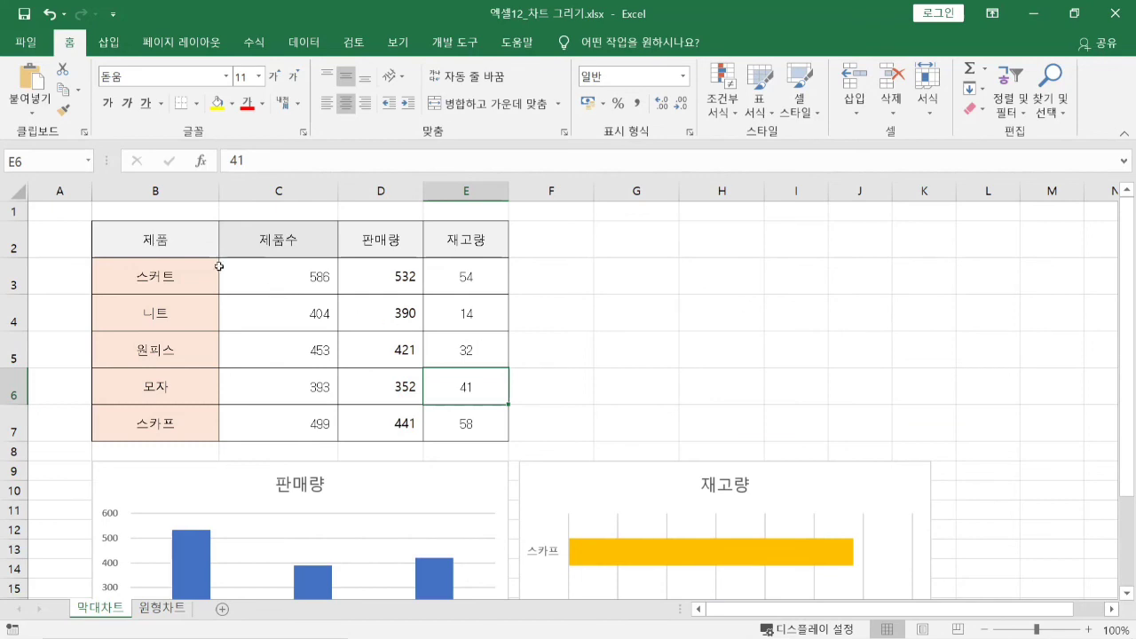
pyautogui.click(177, 239)
pyautogui.moveTo(178, 239); pyautogui.dragTo(178, 417)
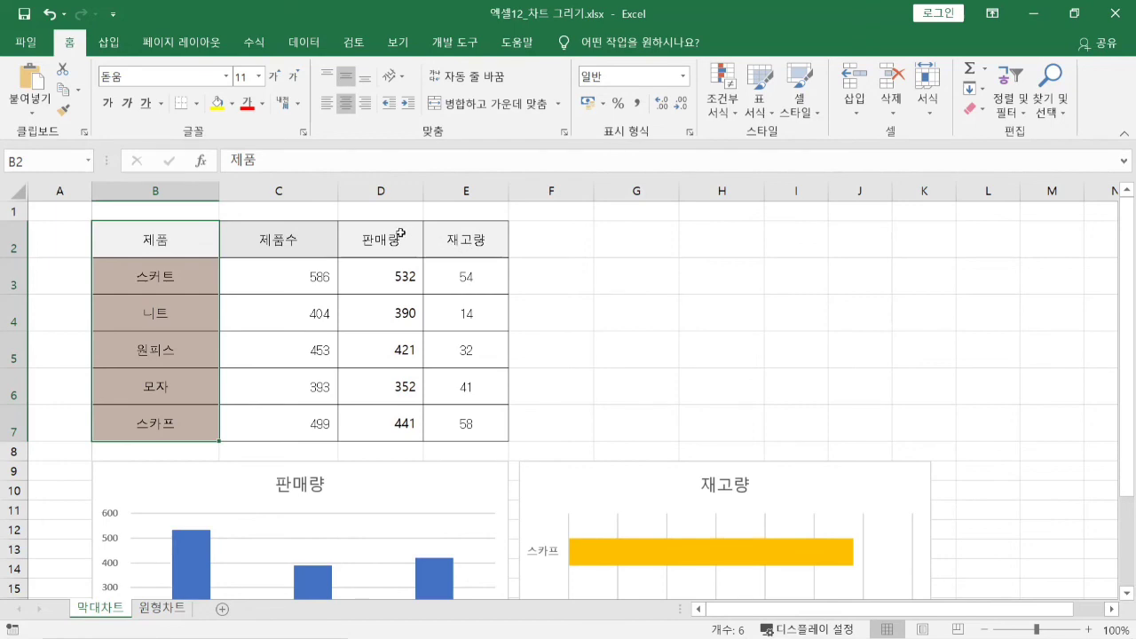
pyautogui.moveTo(400, 234); pyautogui.dragTo(404, 426)
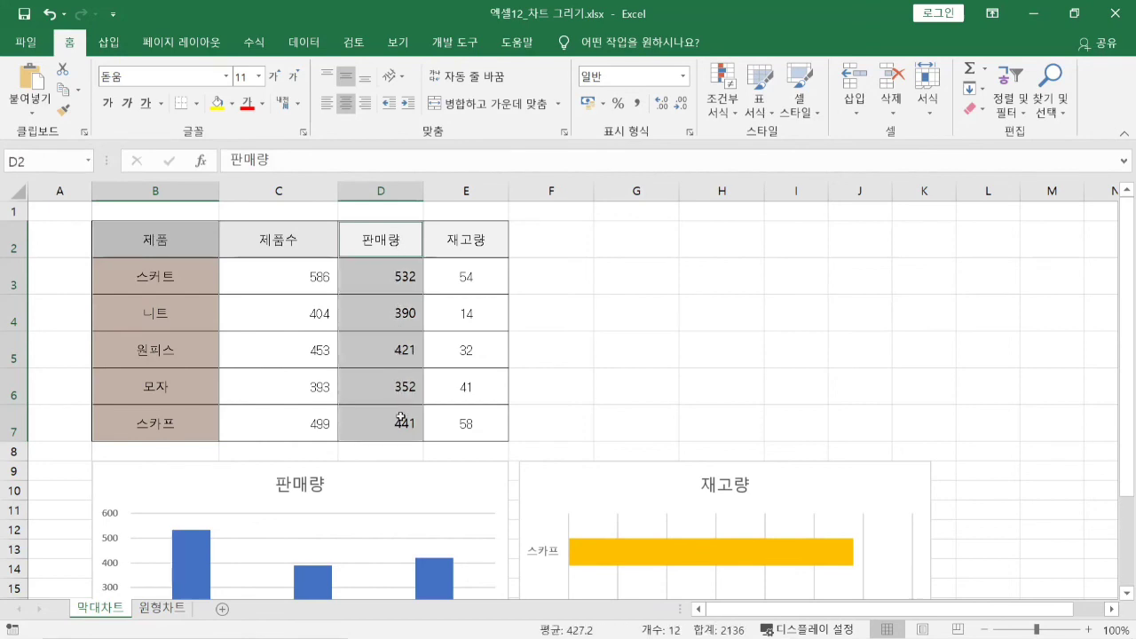
pyautogui.moveTo(482, 242); pyautogui.dragTo(477, 430)
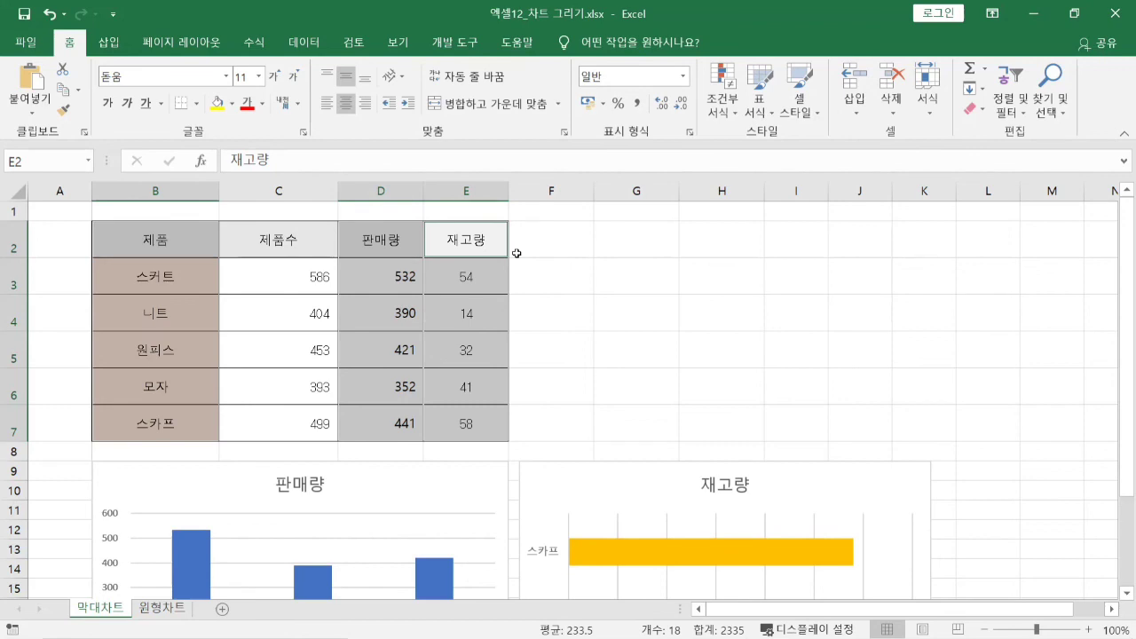
pyautogui.click(643, 290)
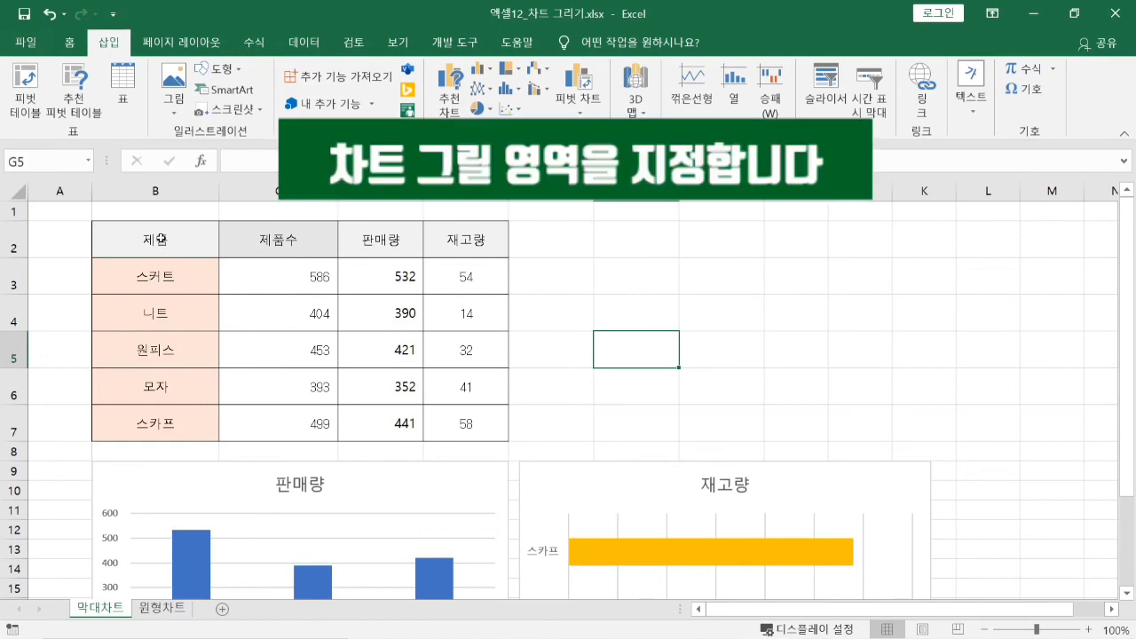
# Insert a combo chart from the 제품, 판매량 and 재고량 columns, with clustered columns and a line on a secondary axis.
pyautogui.moveTo(161, 238); pyautogui.dragTo(162, 415)
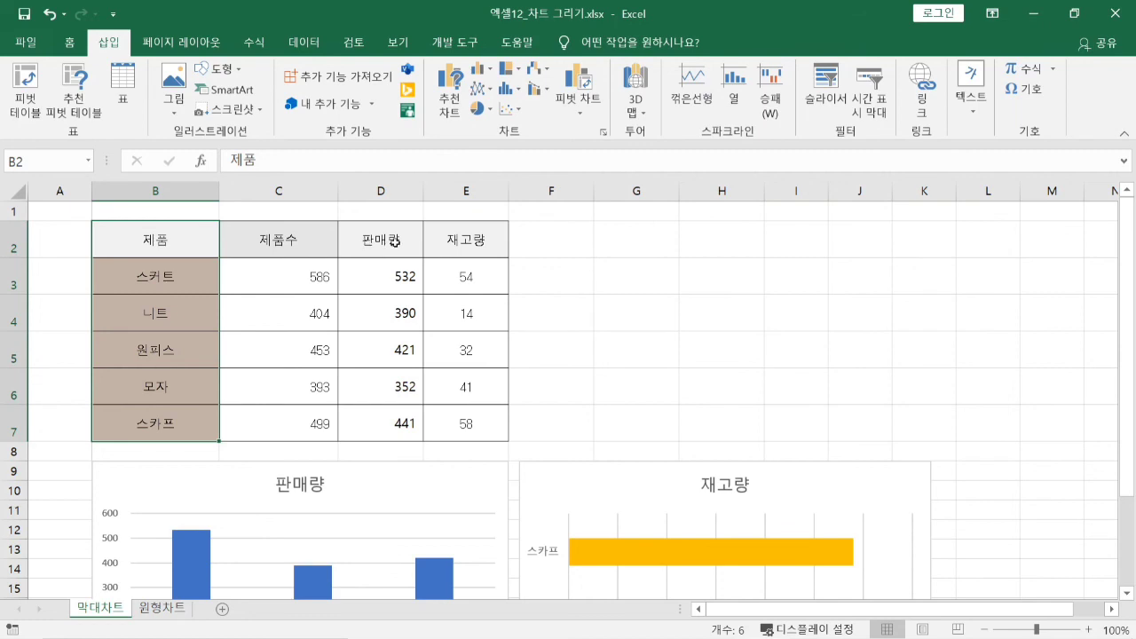
pyautogui.moveTo(393, 240); pyautogui.dragTo(397, 417)
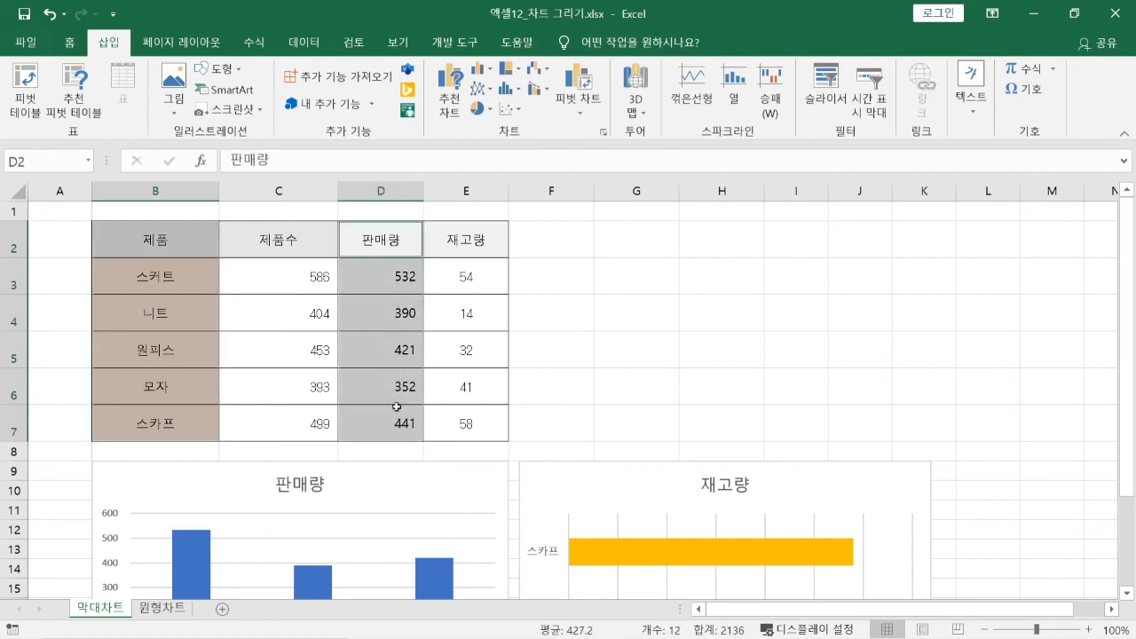
pyautogui.moveTo(484, 242); pyautogui.dragTo(478, 415)
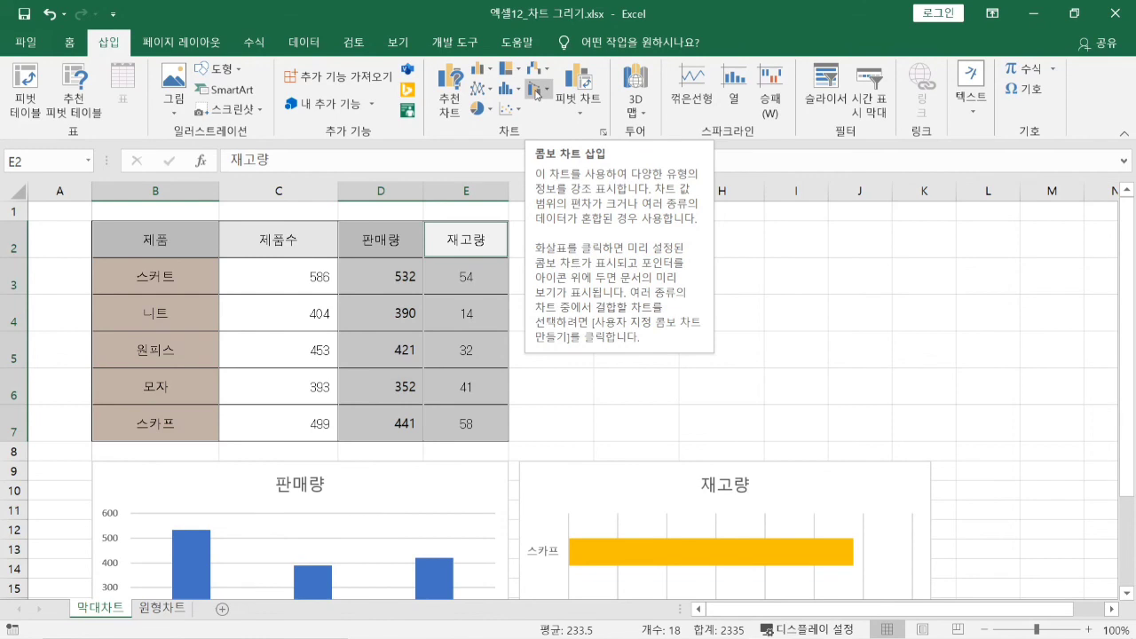
pyautogui.click(536, 90)
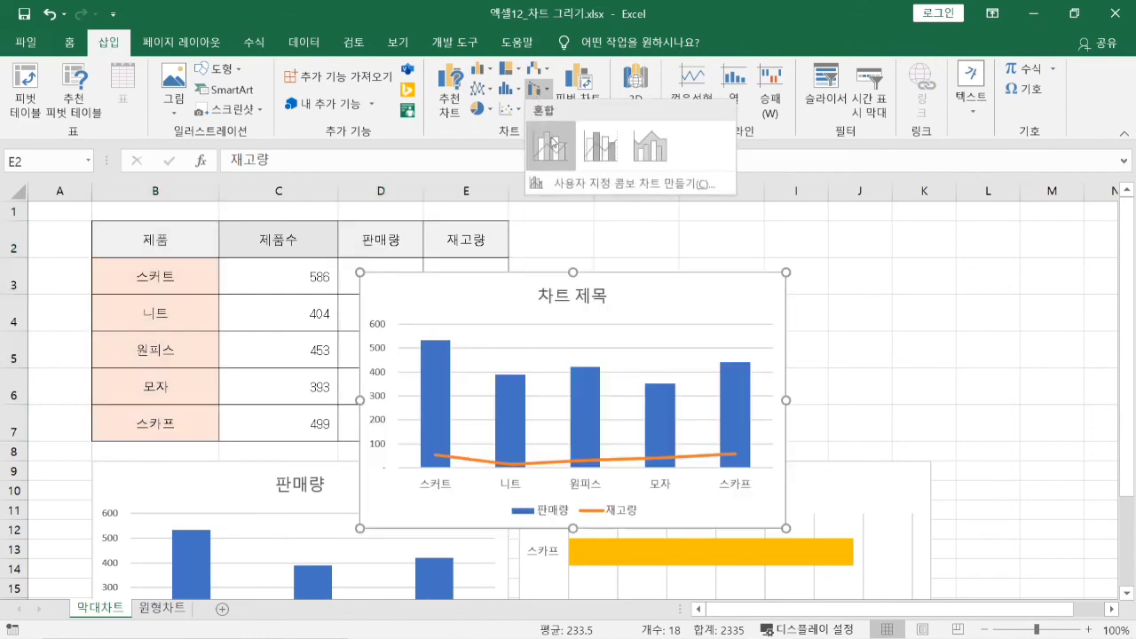
pyautogui.click(595, 147)
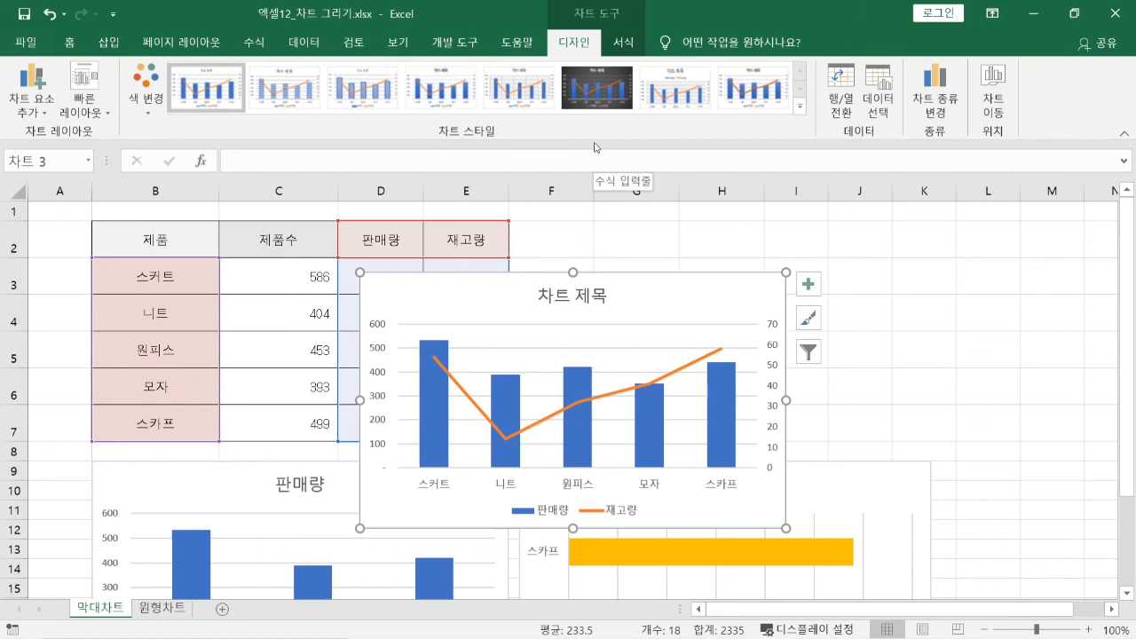
pyautogui.moveTo(365, 314); pyautogui.dragTo(396, 482)
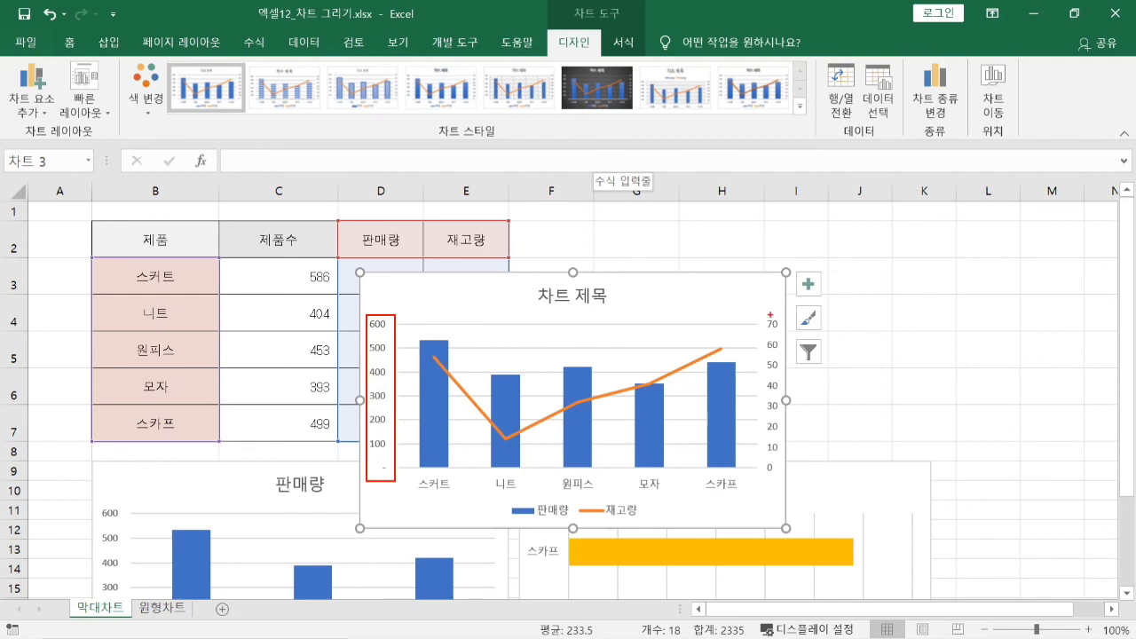
pyautogui.moveTo(752, 314); pyautogui.dragTo(792, 489)
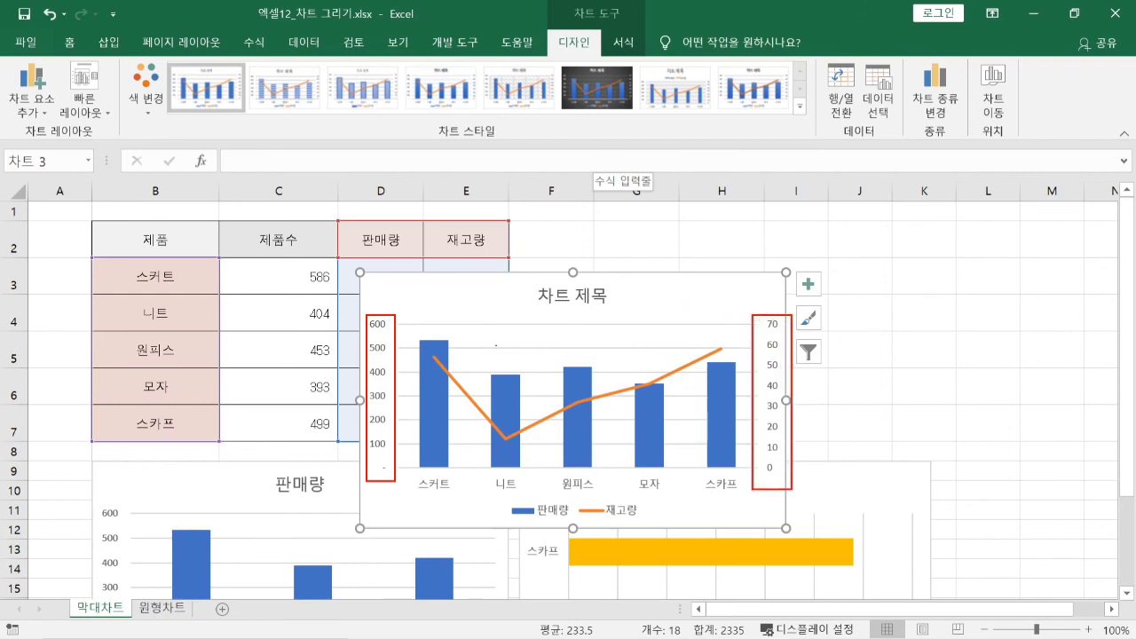
pyautogui.moveTo(425, 323); pyautogui.dragTo(457, 303)
pyautogui.moveTo(495, 412); pyautogui.dragTo(516, 436)
pyautogui.press('Escape')
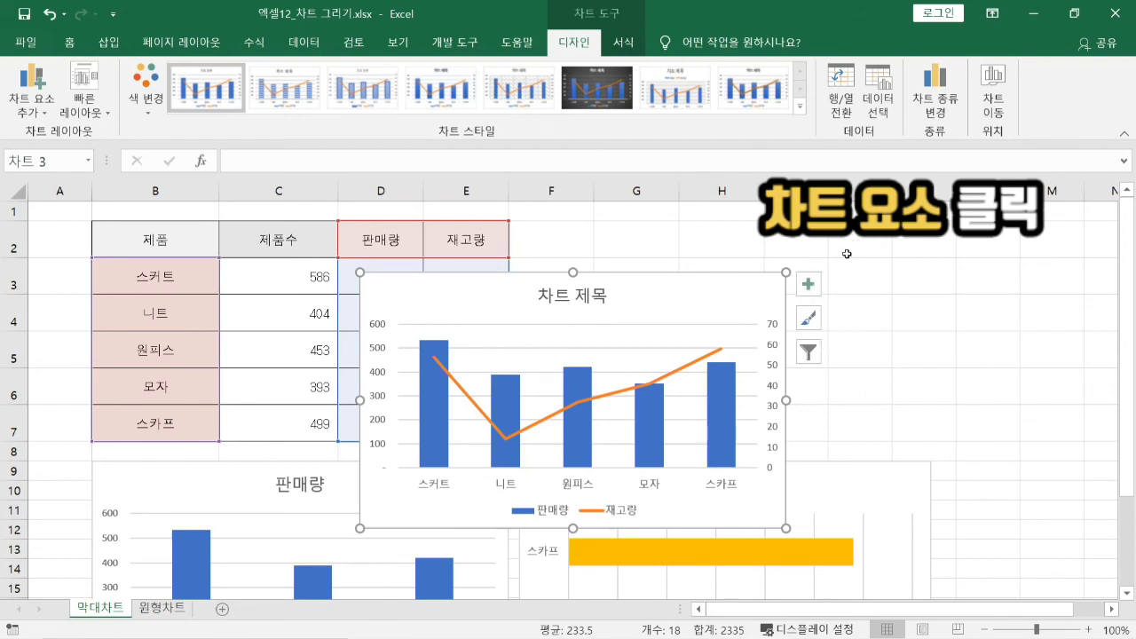
# Remove the chart title from the 판매량 and 재고량 combo chart.
pyautogui.click(809, 286)
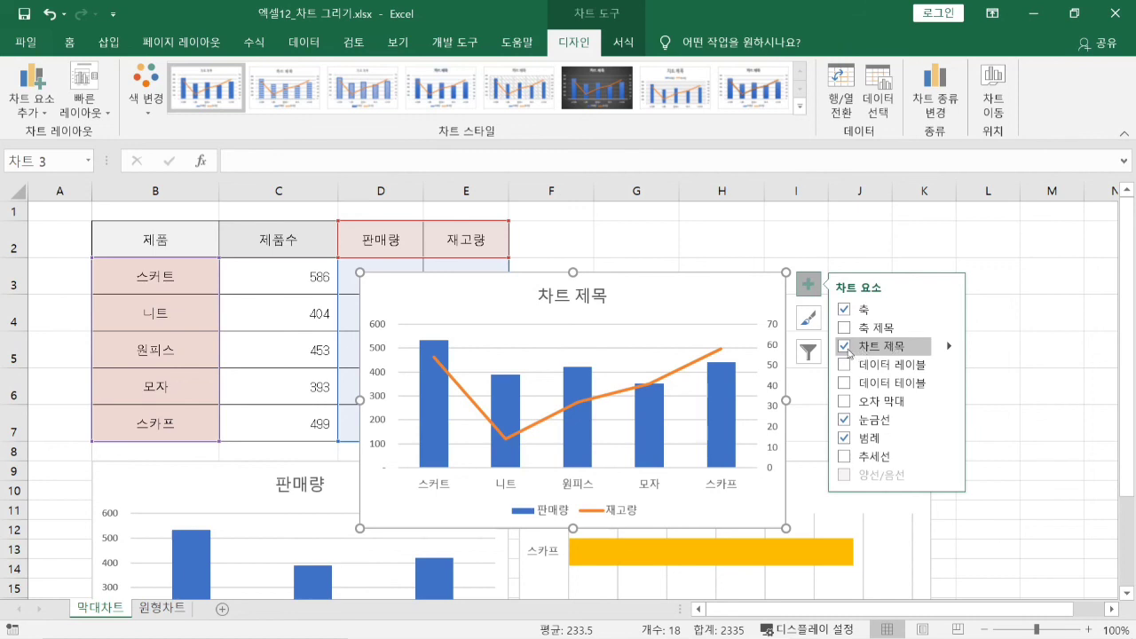
pyautogui.click(848, 351)
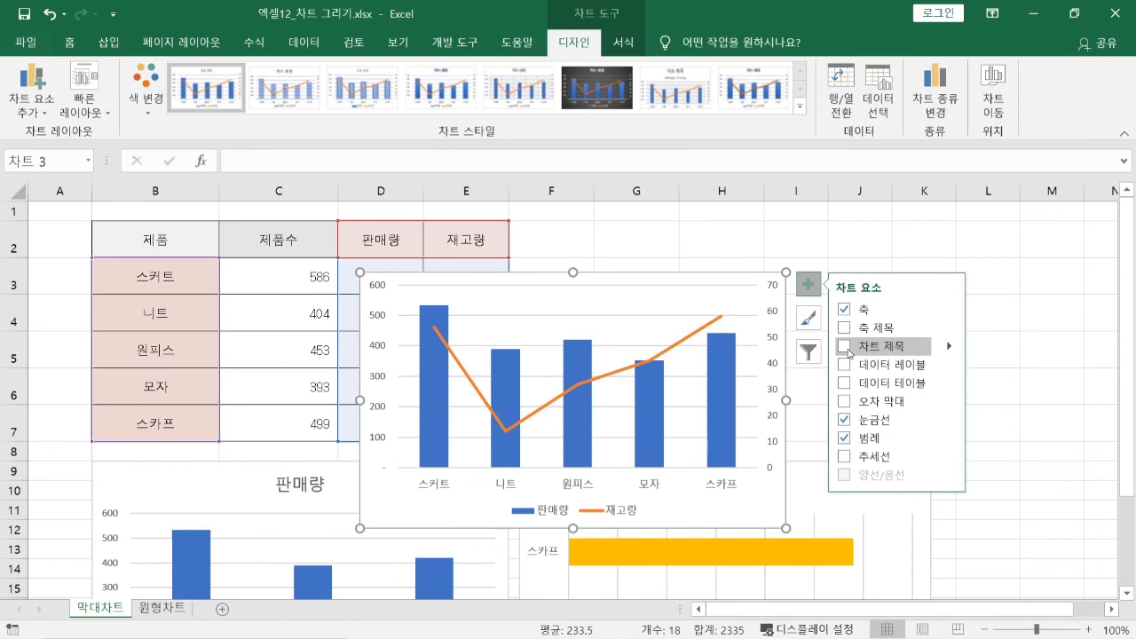
pyautogui.click(1021, 364)
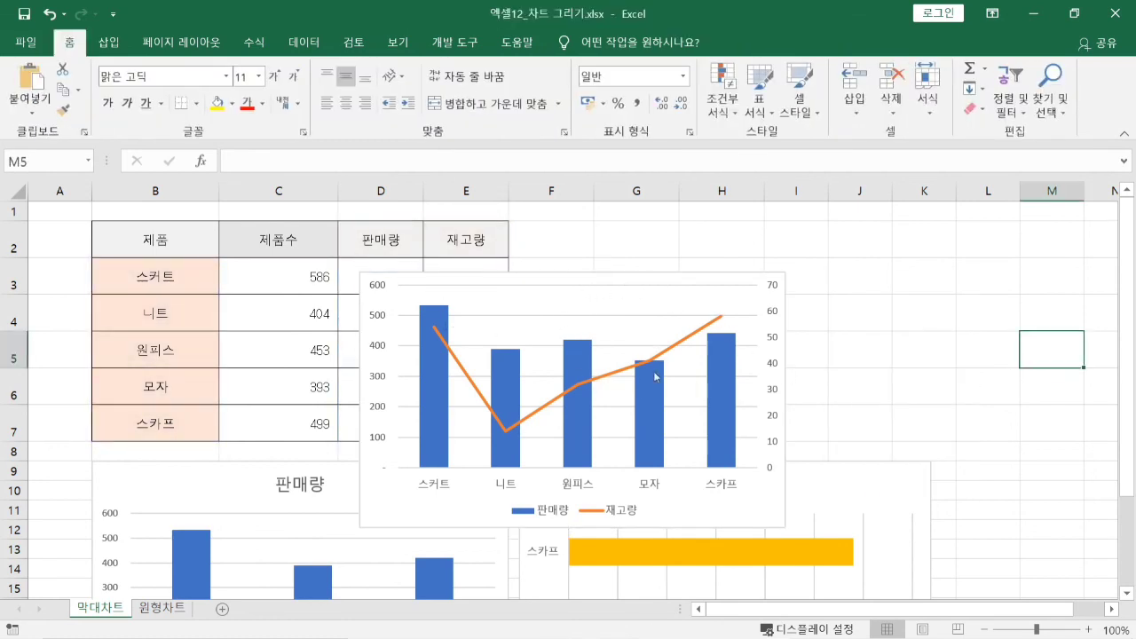
pyautogui.click(568, 301)
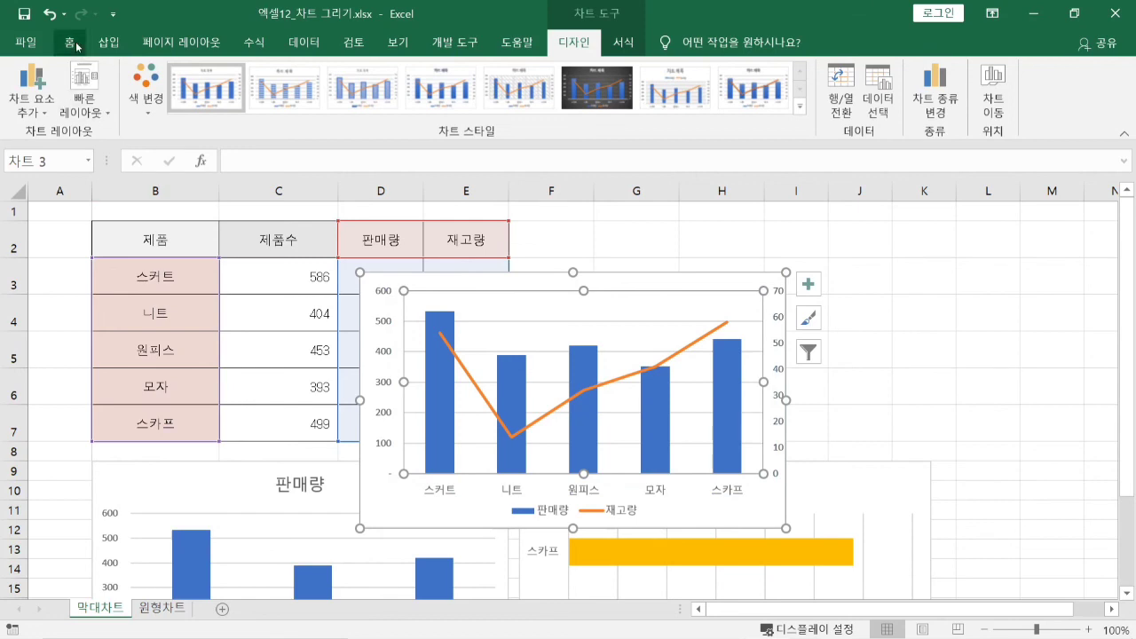
pyautogui.click(50, 15)
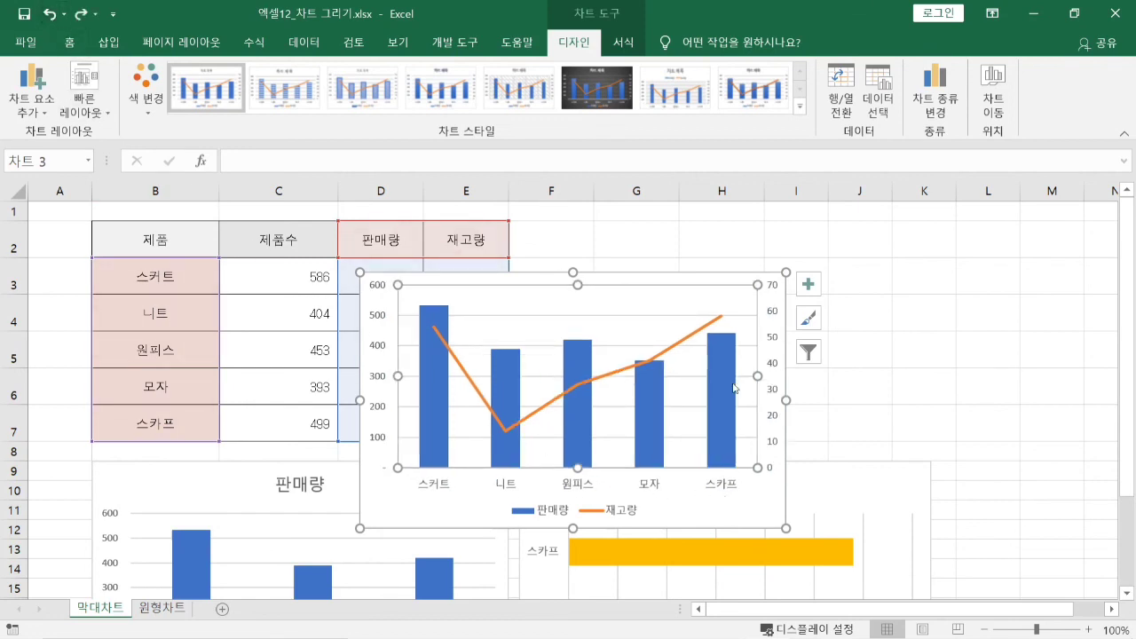
pyautogui.moveTo(661, 374)
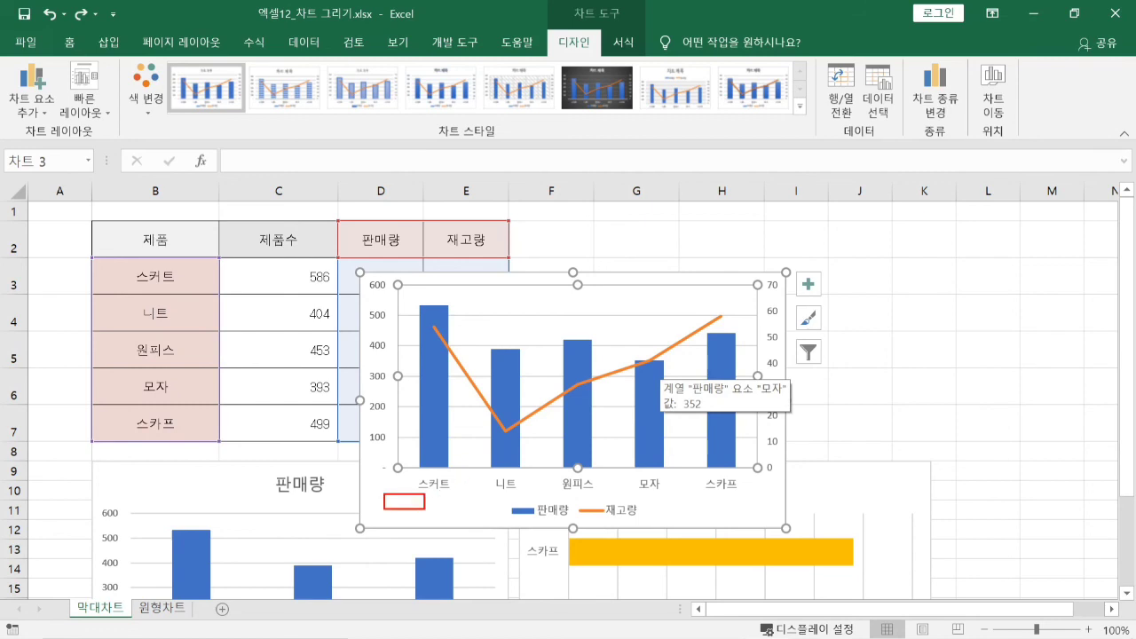
pyautogui.moveTo(674, 496); pyautogui.dragTo(786, 527)
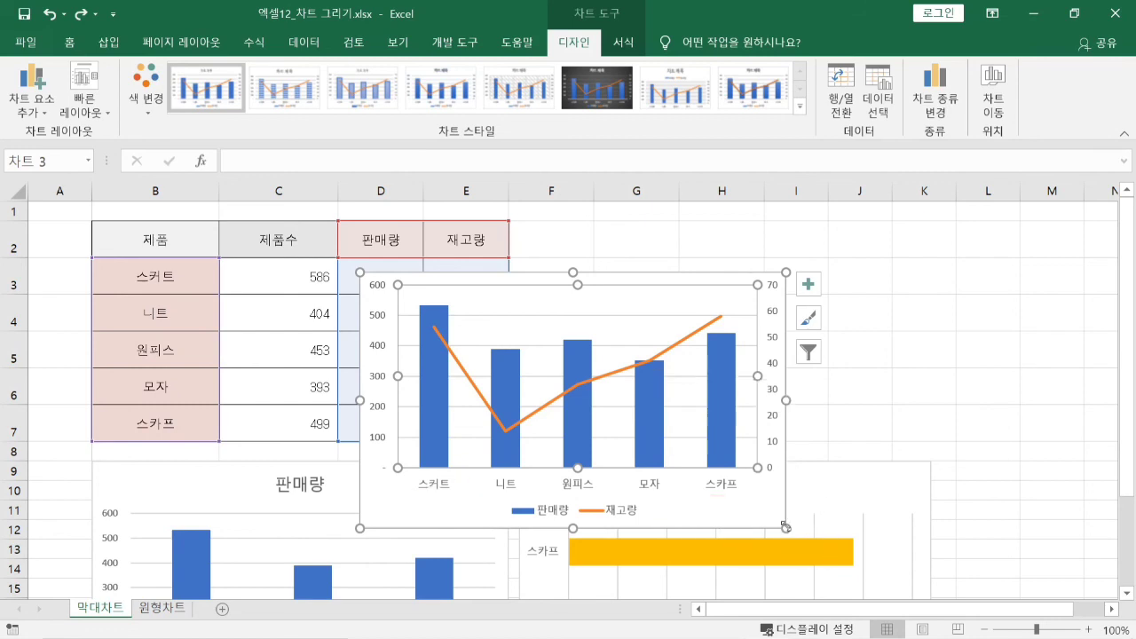
pyautogui.click(866, 453)
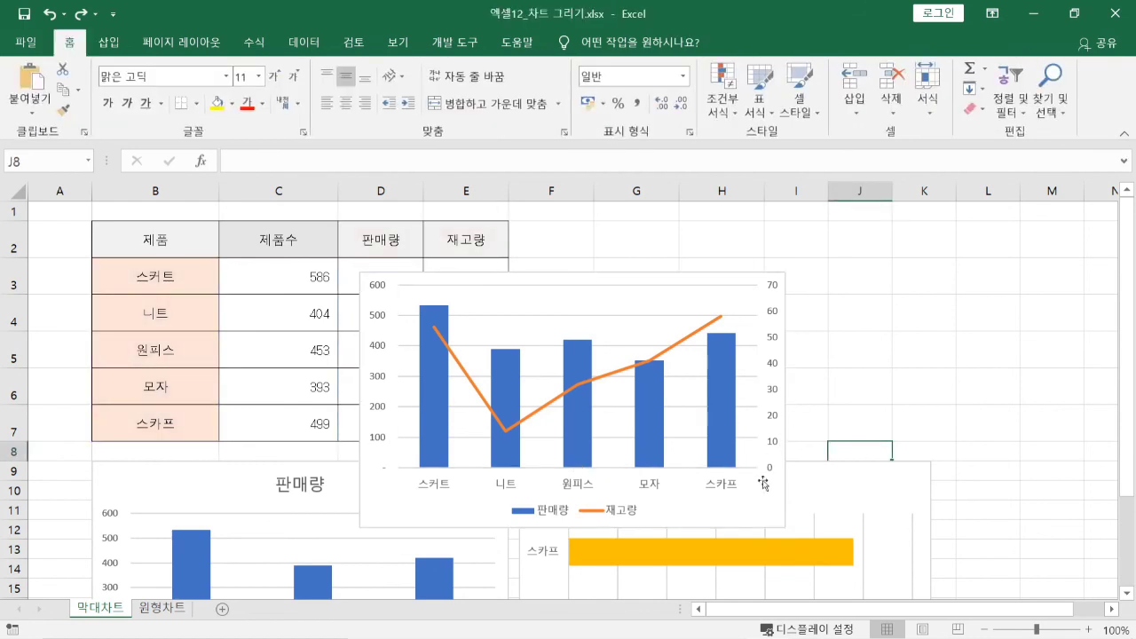
# Move the combo chart beside the product table and shrink it to span rows 2 to 7, matching the 재고량 chart's width.
pyautogui.click(782, 448)
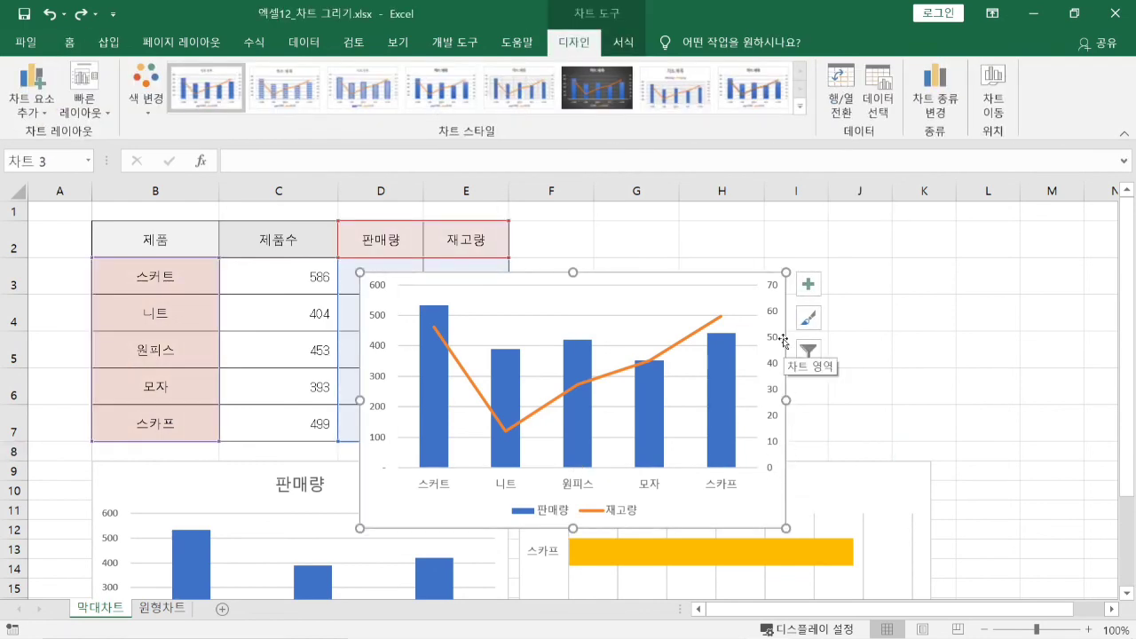
pyautogui.moveTo(787, 450)
pyautogui.mouseDown()
pyautogui.moveTo(886, 400)
pyautogui.moveTo(949, 402)
pyautogui.mouseUp()
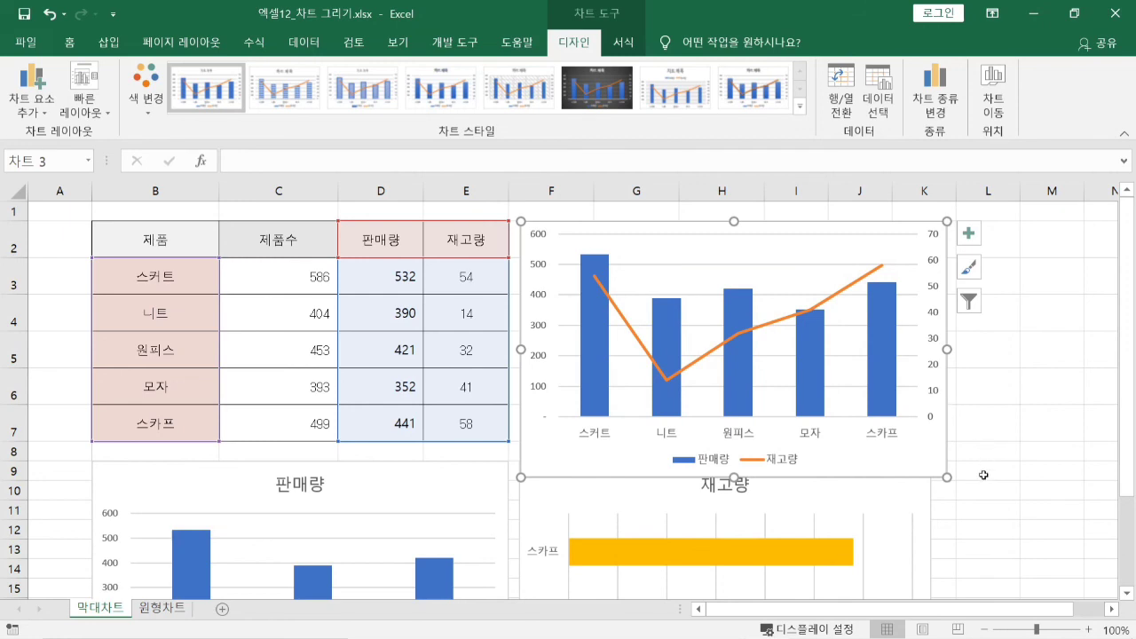
pyautogui.moveTo(974, 484)
pyautogui.mouseDown()
pyautogui.moveTo(947, 493)
pyautogui.moveTo(961, 465)
pyautogui.moveTo(953, 495)
pyautogui.moveTo(920, 439)
pyautogui.mouseUp()
pyautogui.moveTo(920, 330); pyautogui.dragTo(932, 329)
pyautogui.click(1005, 412)
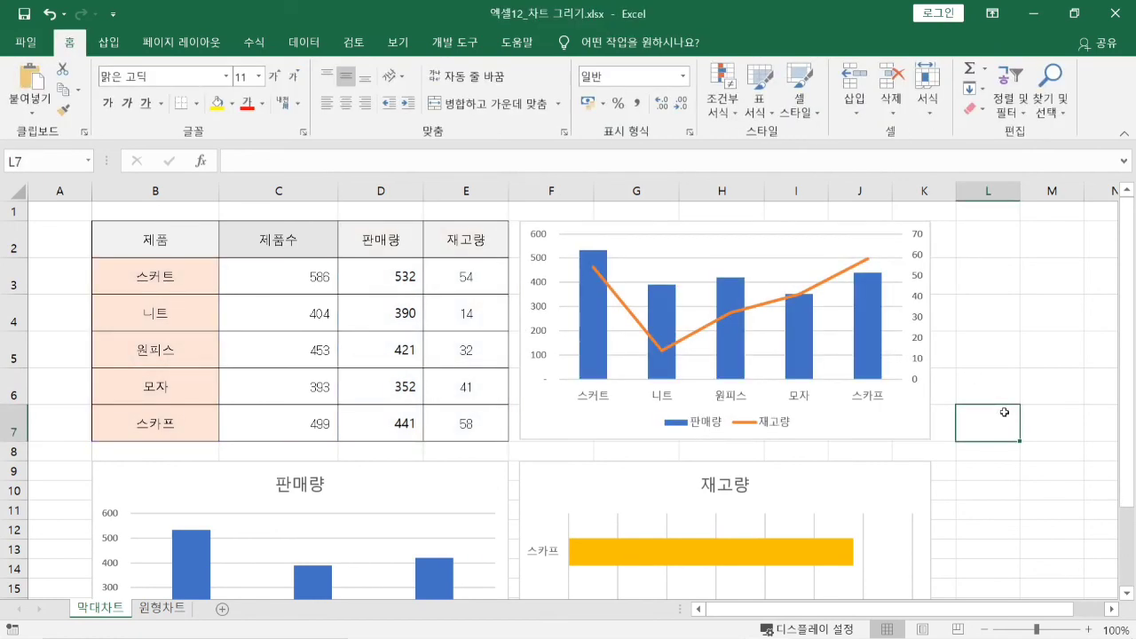
# Review the finished charts on the 막대차트 and 원형차트 sheets, ending on 막대차트.
pyautogui.scroll(-2, 568, 431)
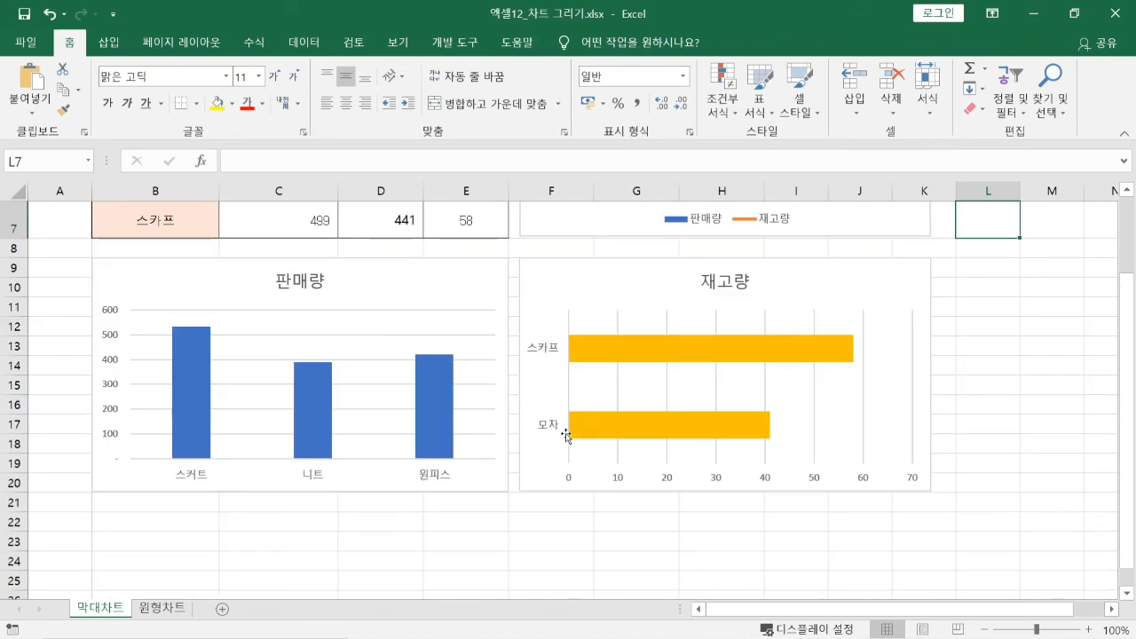
pyautogui.click(443, 340)
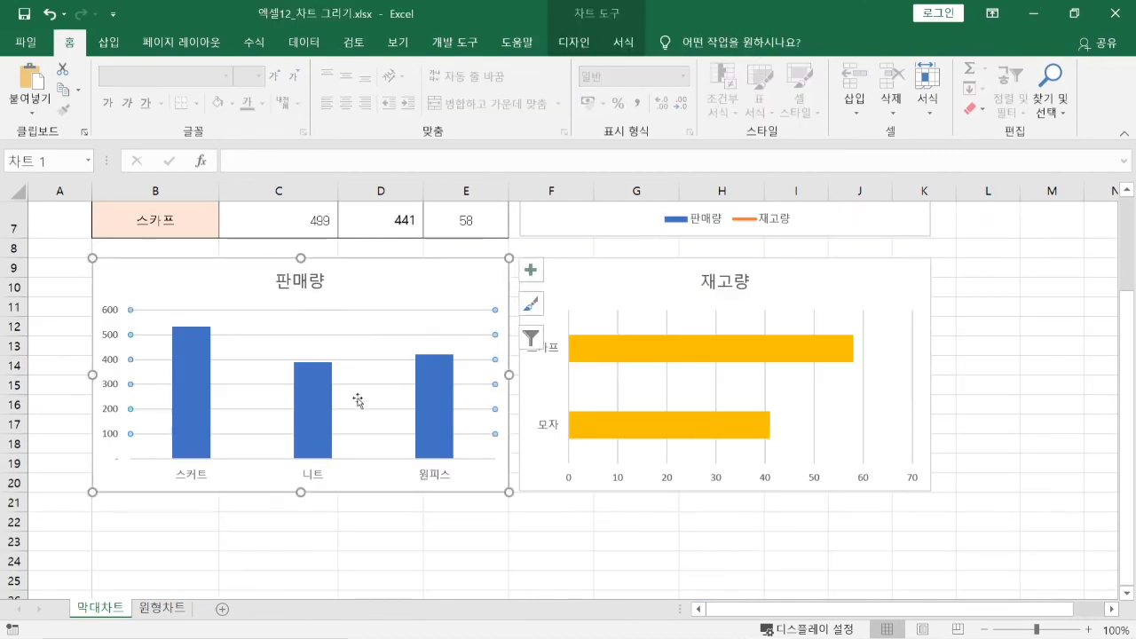
pyautogui.click(159, 608)
pyautogui.click(533, 321)
pyautogui.click(667, 389)
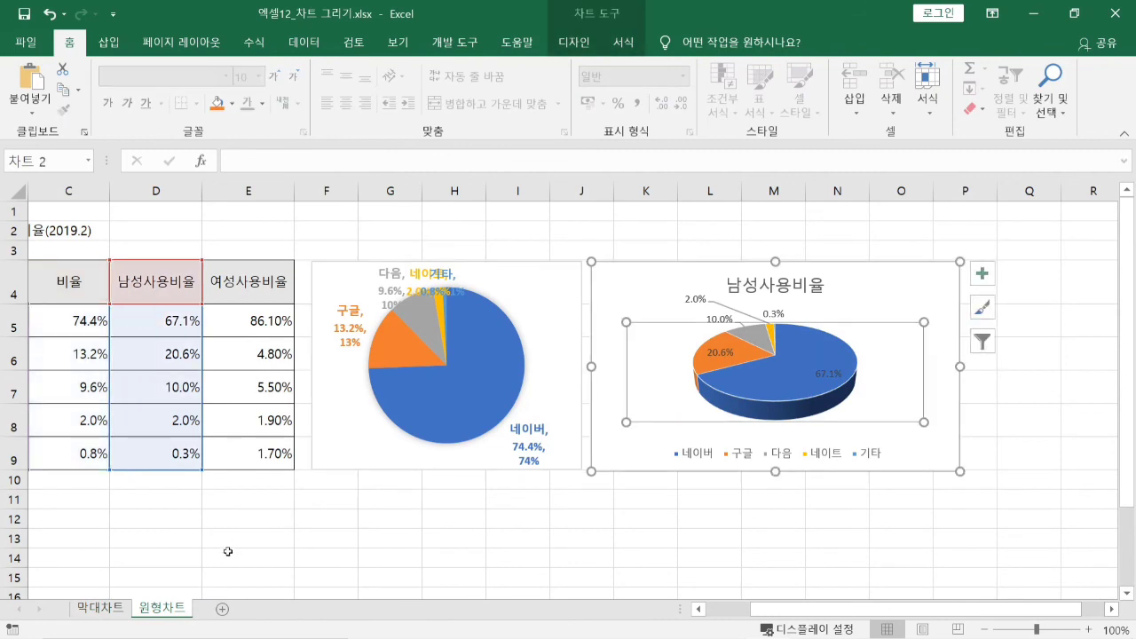
pyautogui.click(119, 612)
pyautogui.scroll(2, 753, 450)
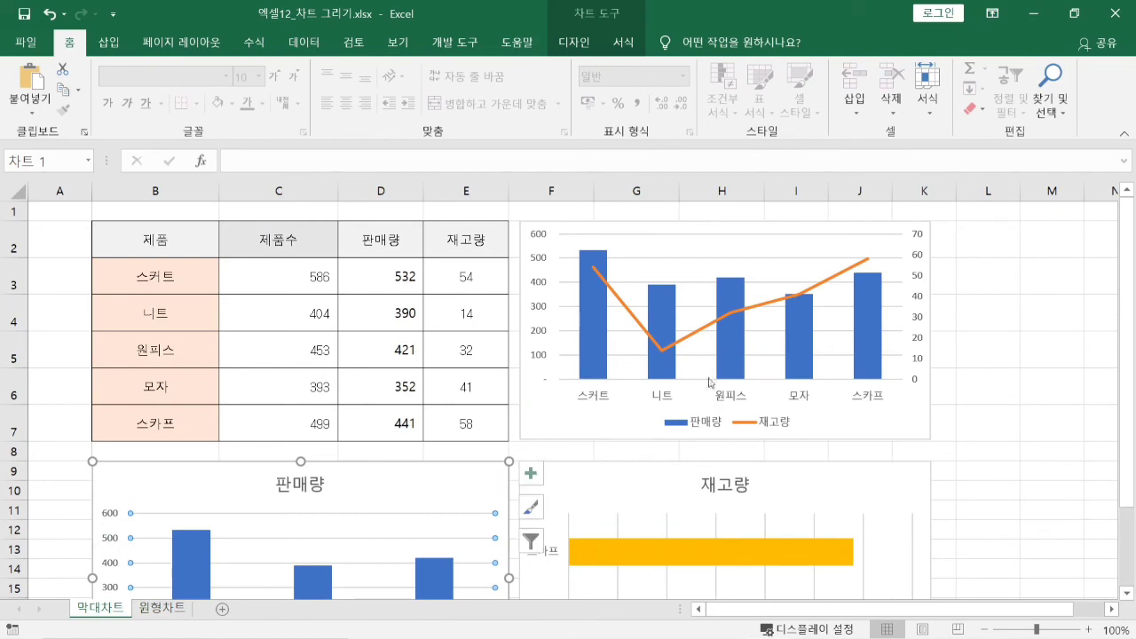